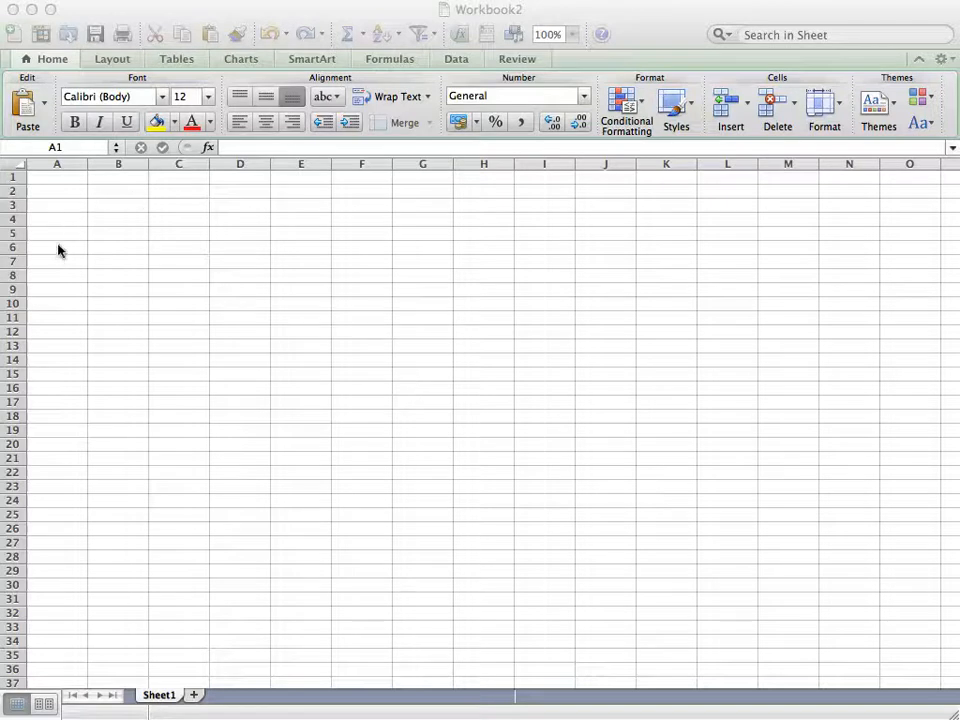
Enter the label "Revenue" in cell A8
left_click(44, 268)
left_click(46, 272)
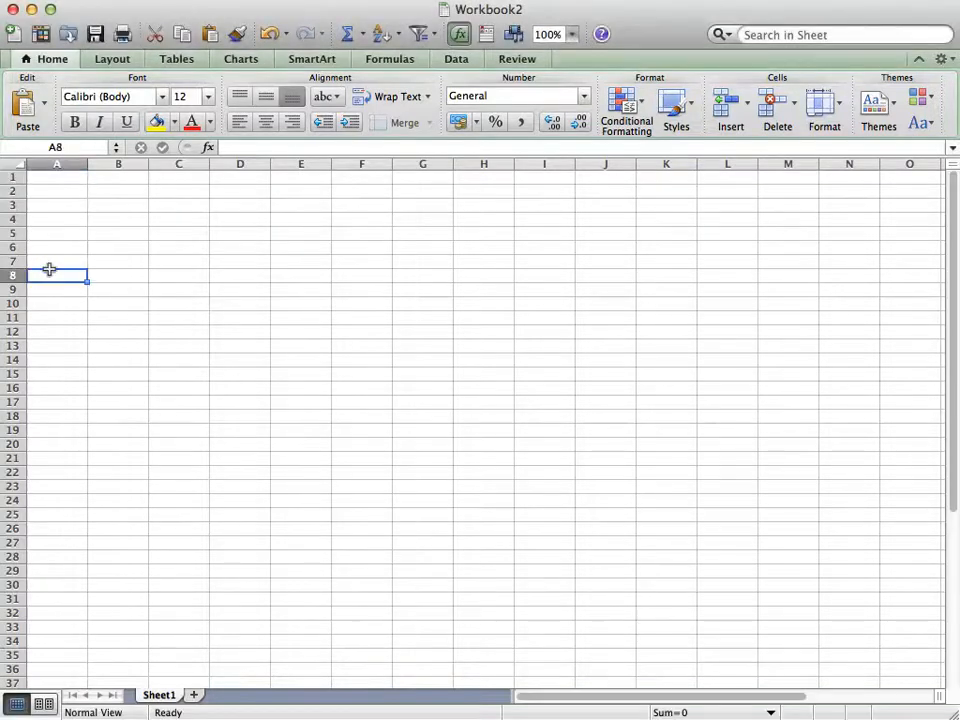
type("Reven")
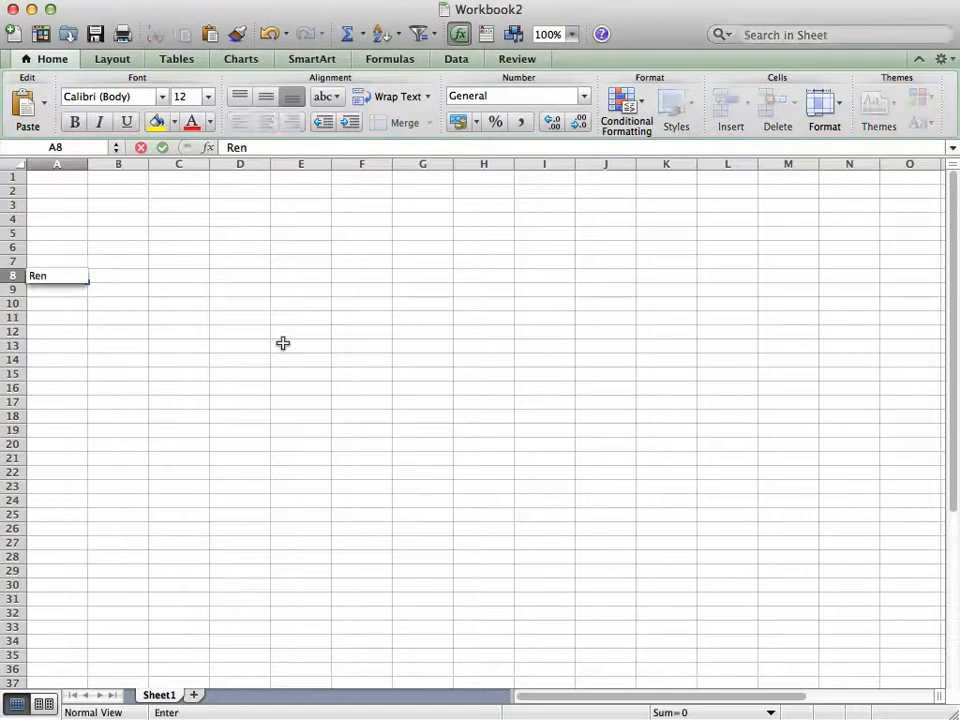
type("ue")
key("Return")
Enter an indented "COGS" label in A9 and "Gross Profit" in A10
type("CGOS")
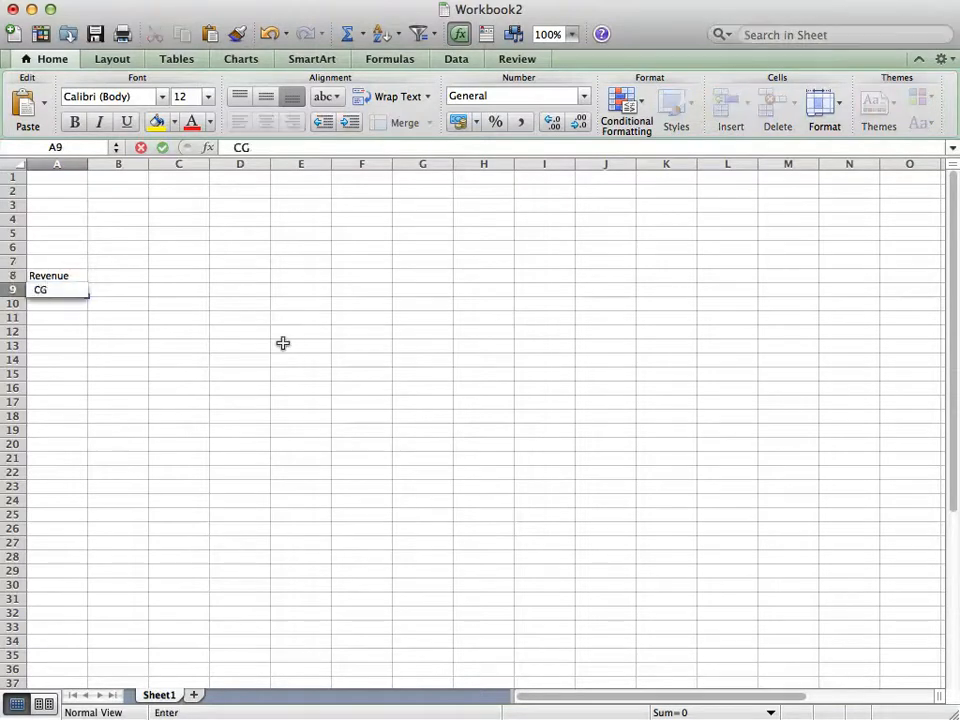
key("BackSpace")
key("BackSpace")
key("BackSpace")
type("OGS")
key("Return")
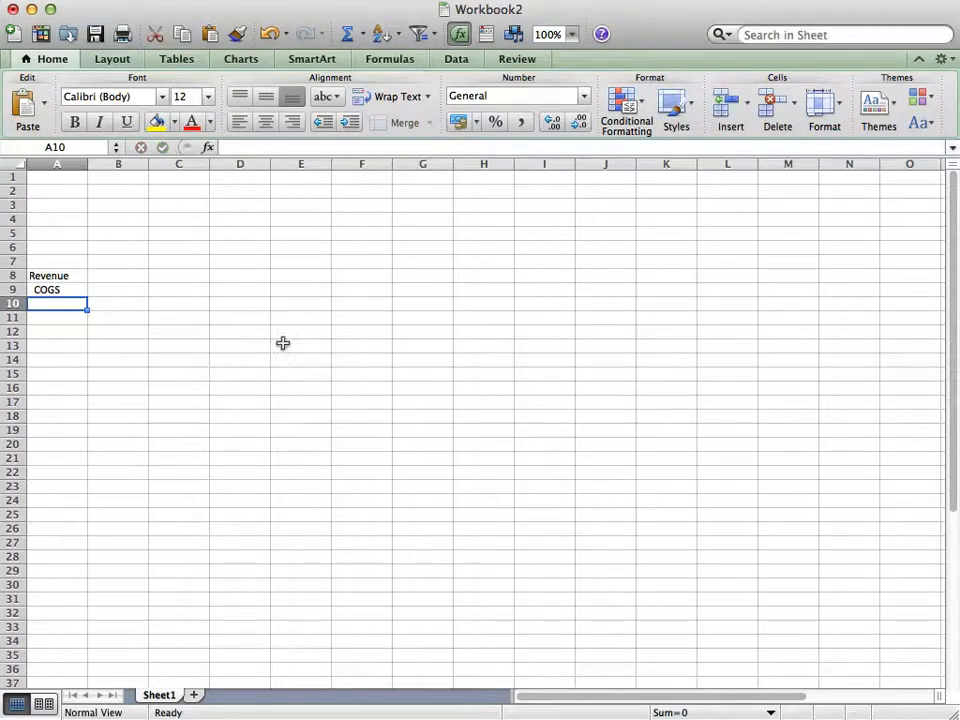
type("Gross Profit")
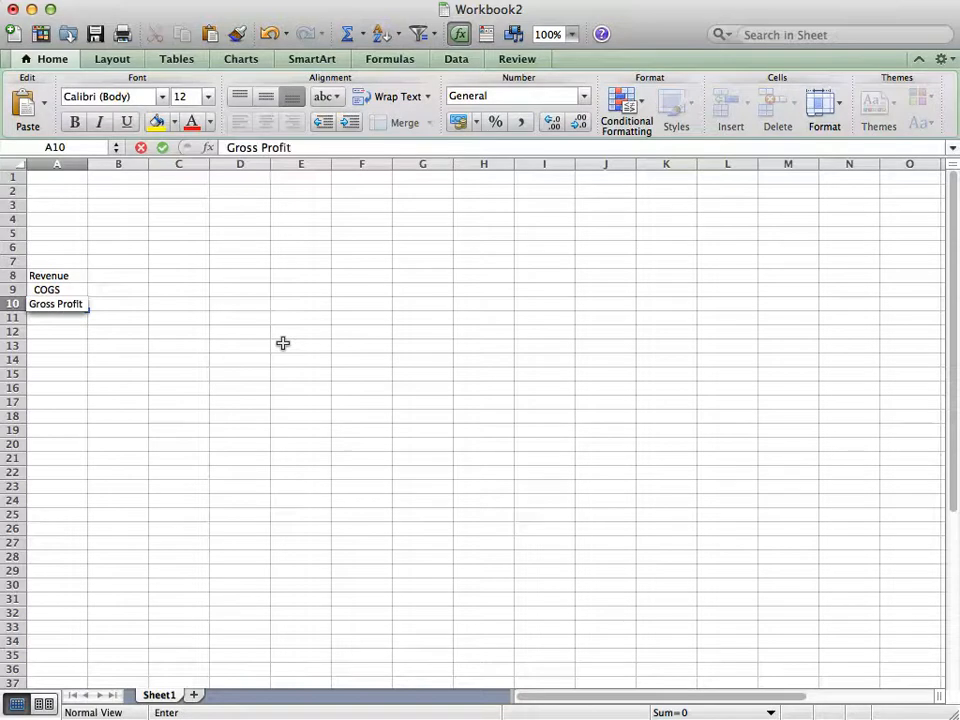
key("Return")
key("Return")
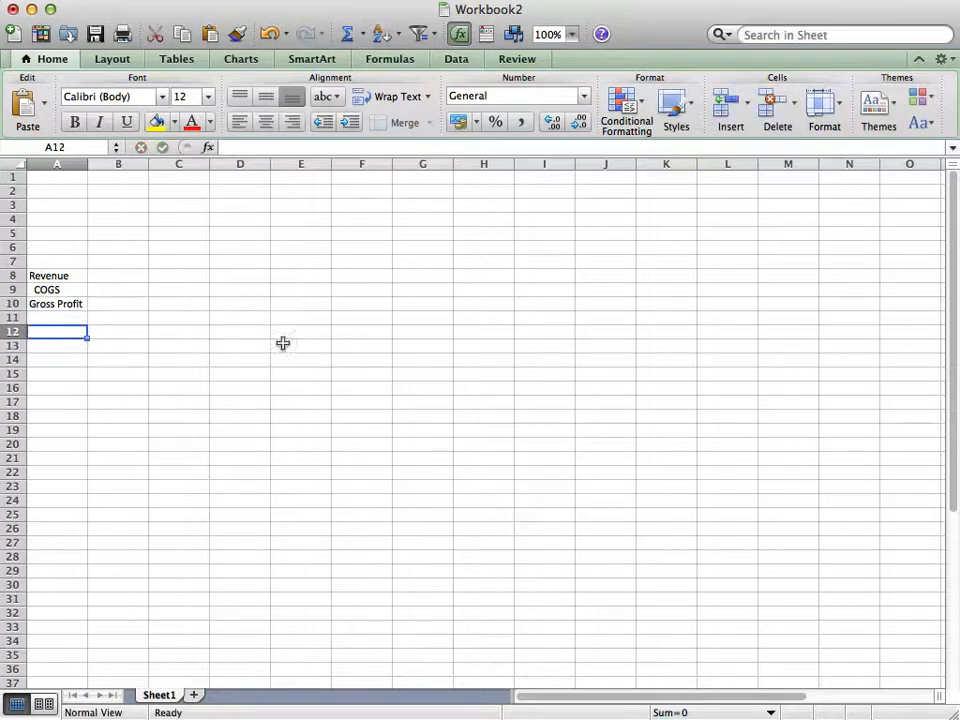
Enter the label "Expenses" in A12 and "Total Expenses" in A16
type("Expenses")
key("Return")
key("Return")
key("Return")
key("Return")
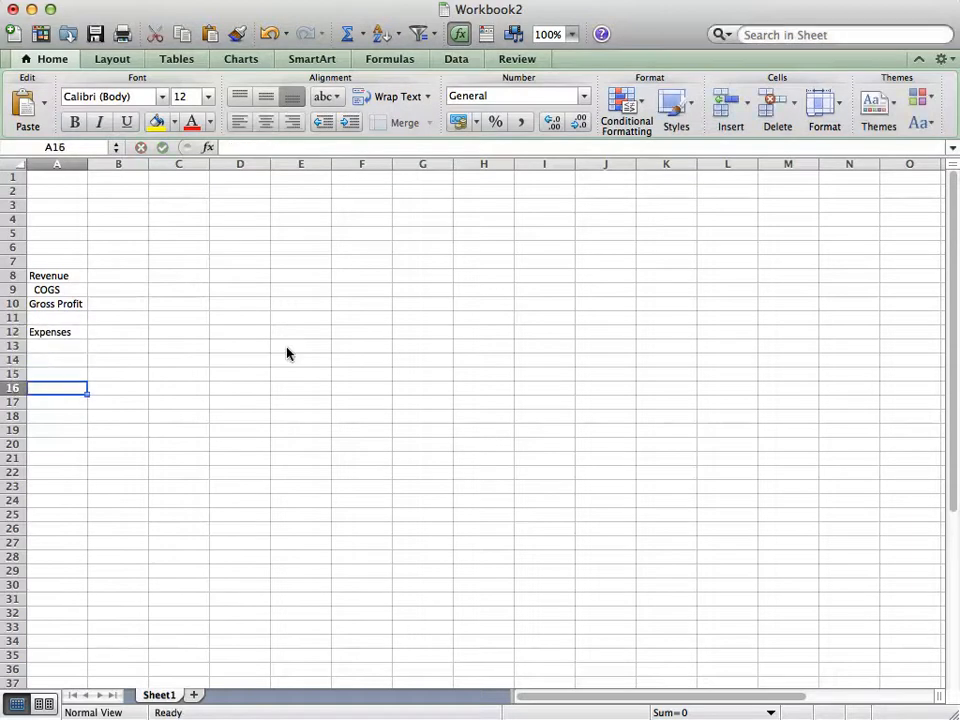
type("Total E")
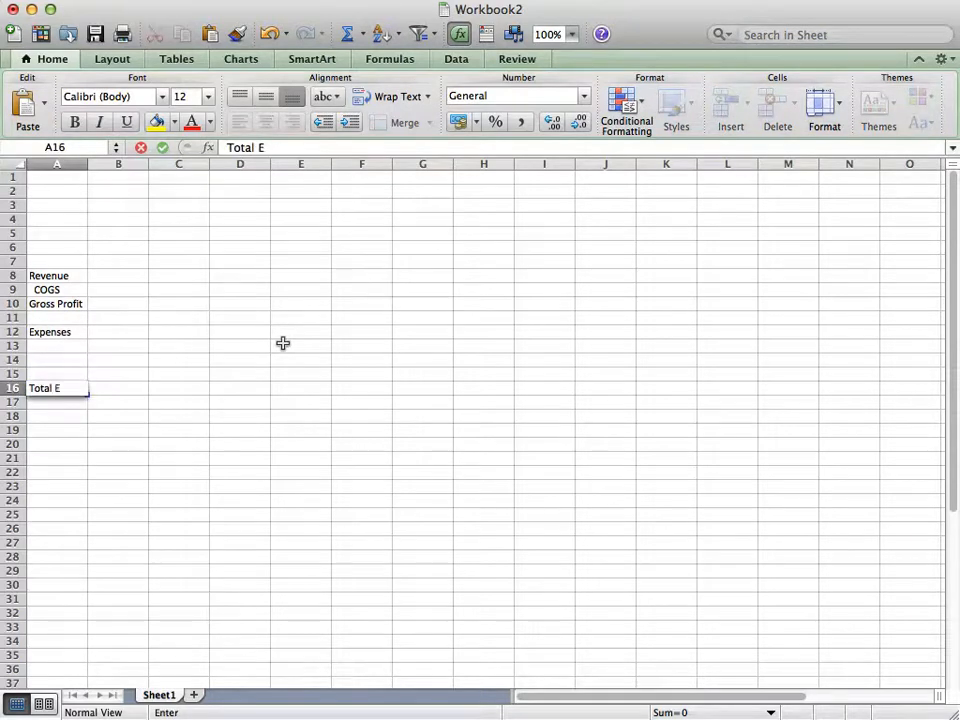
type("xpenses")
key("Return")
key("Return")
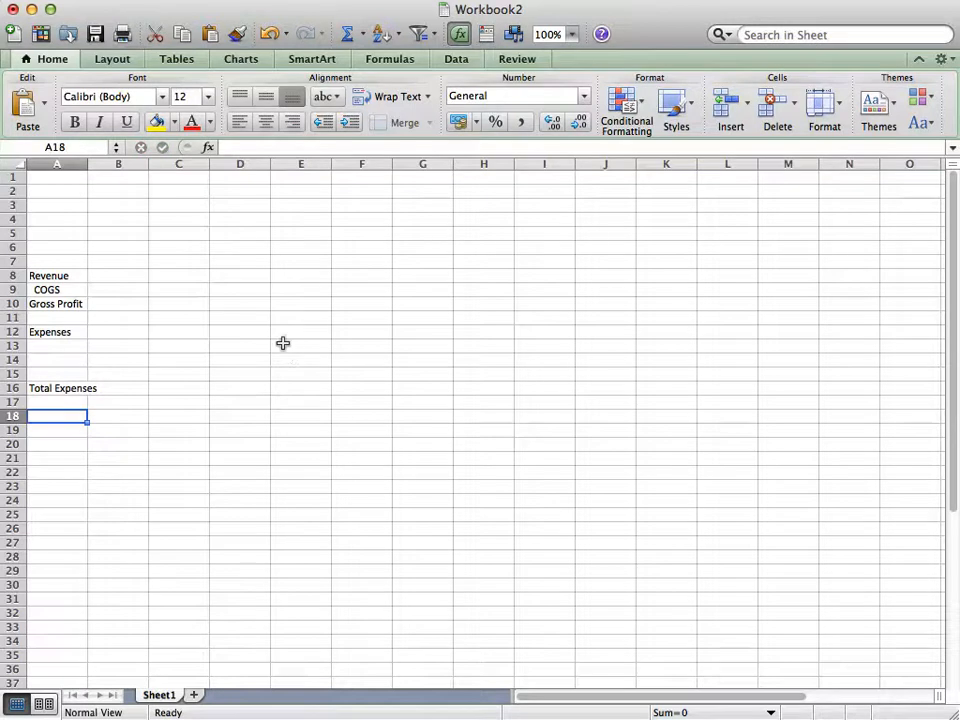
Enter the label "Net Profit" in A18 and an indented "Taxes" label in A19
type("Net pro")
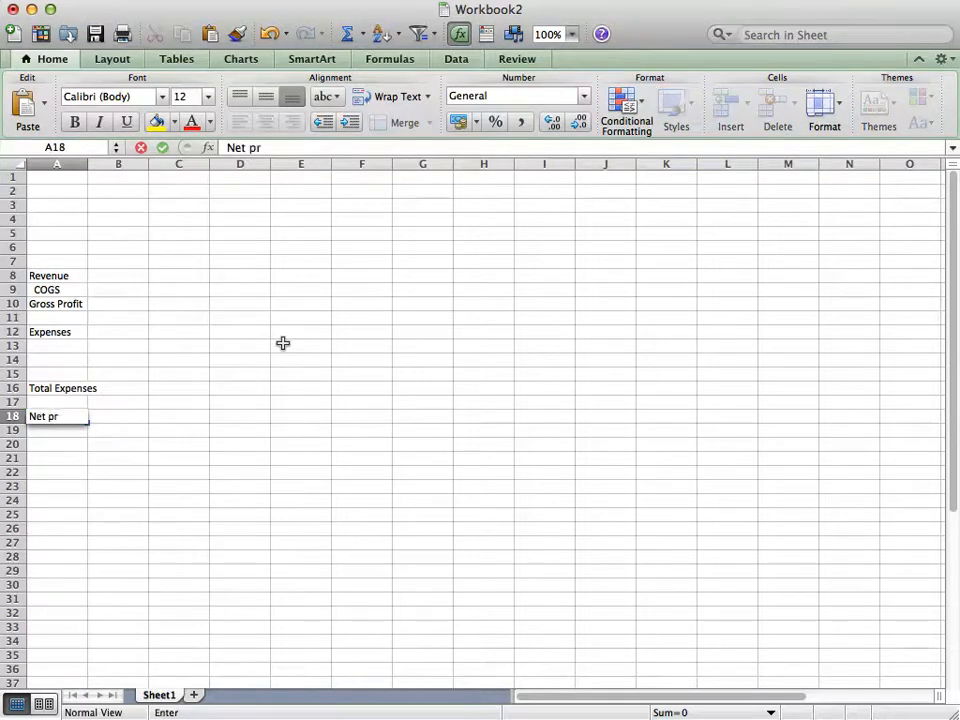
key("BackSpace")
key("BackSpace")
key("BackSpace")
type("Profit")
key("Return")
type("Tax")
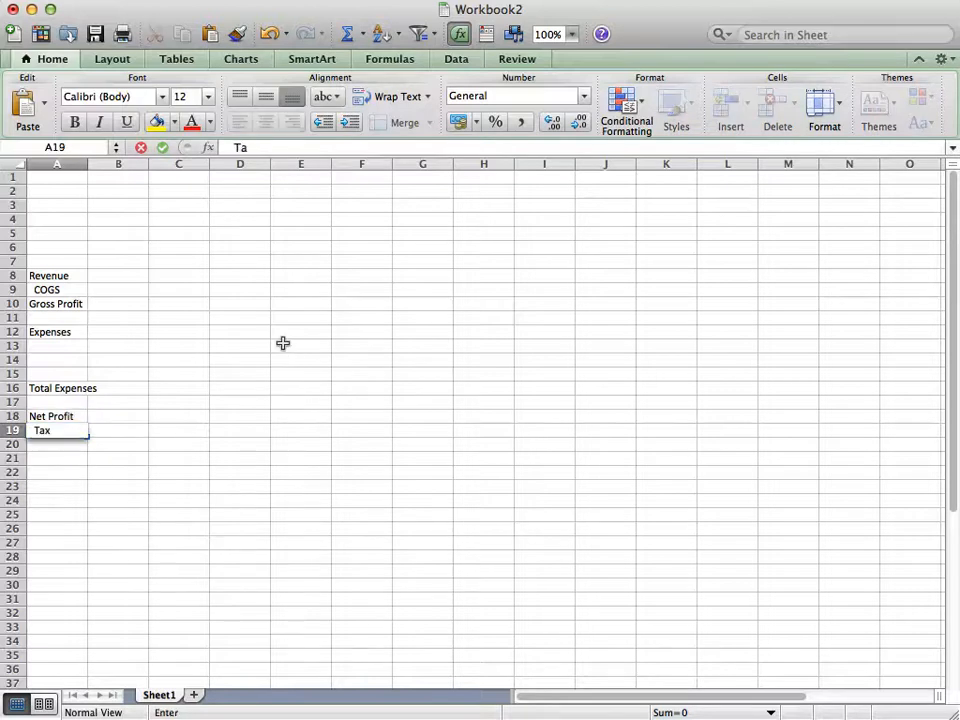
type("es")
key("Return")
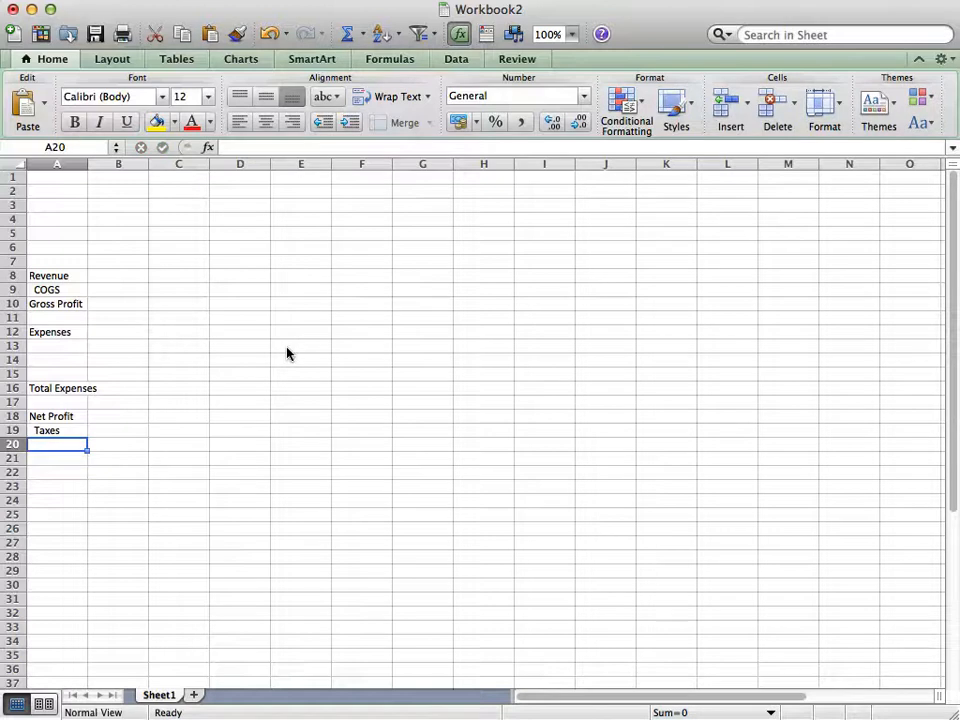
Enter the label "Net Profit After Taxes" in cell A20
type("Net Profit")
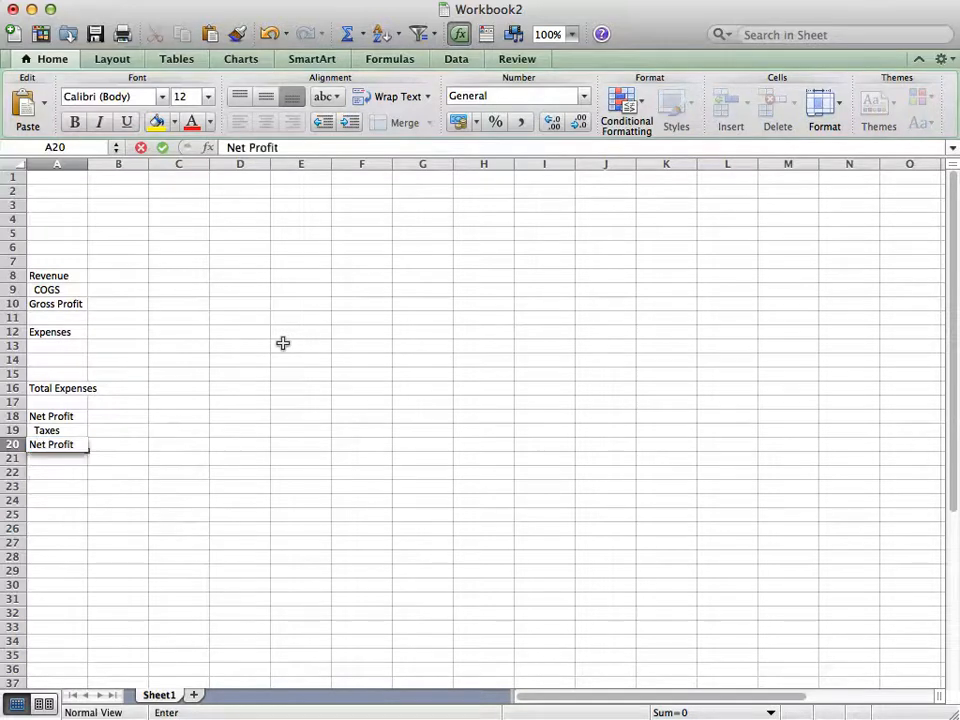
type(" After Taxes")
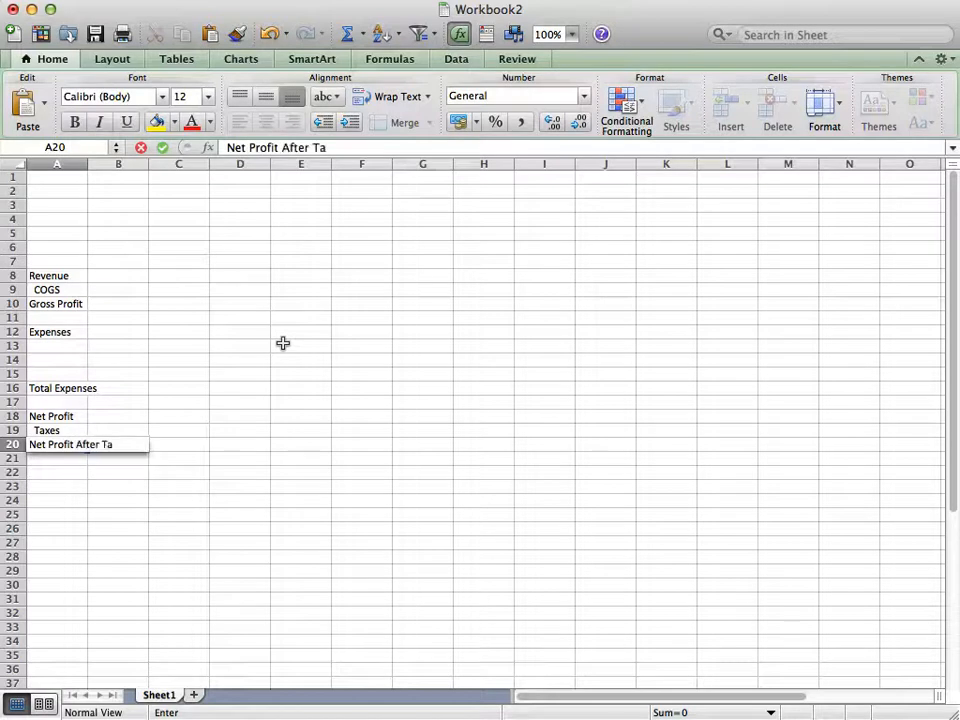
key("Return")
Enter the formula =B18-B19 in B20 to calculate net profit after taxes
key("Up")
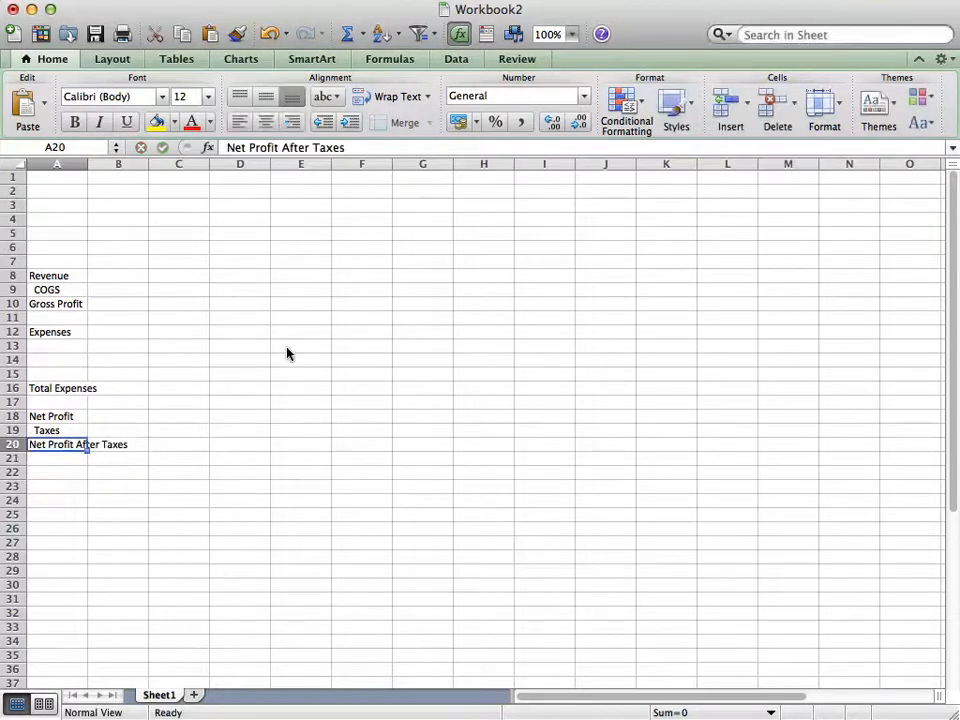
key("Right")
key("Up")
key("Down")
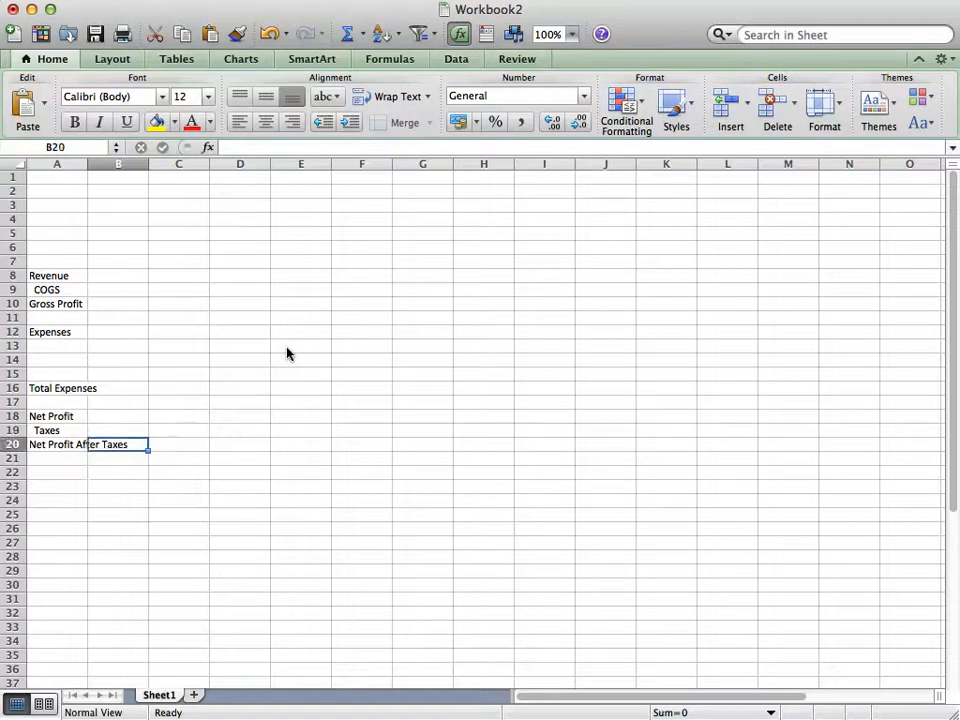
type("=")
key("Up")
key("Up")
type("-")
key("BackSpace")
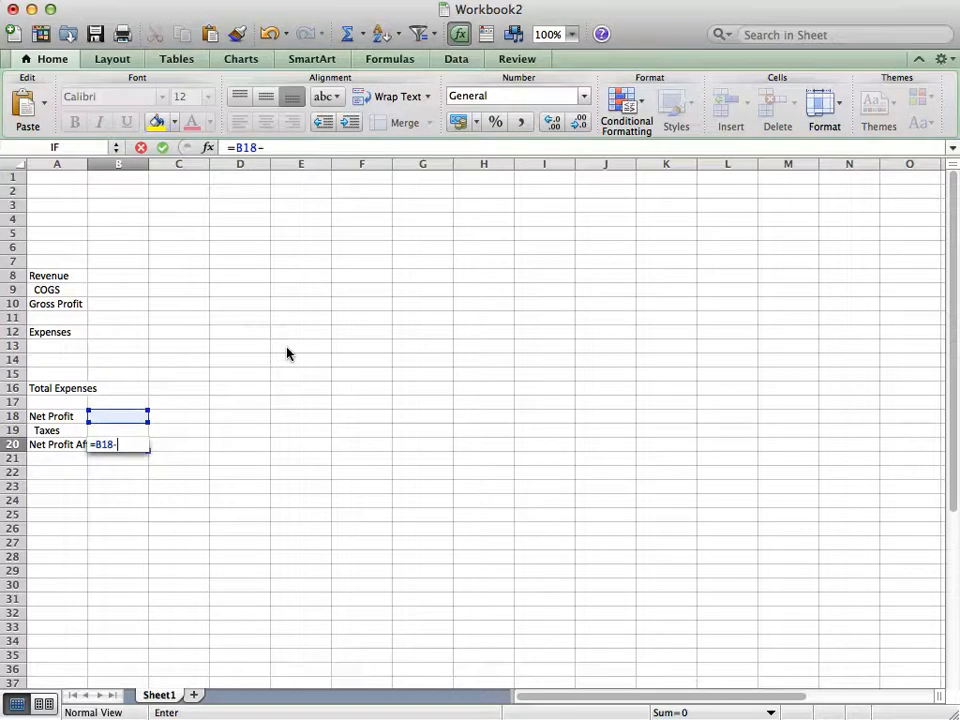
key("Up")
key("Return")
Enter a SUM formula in B16 totalling the expense cells B13 to B15
key("Up")
key("Up")
key("Up")
key("Up")
key("Up")
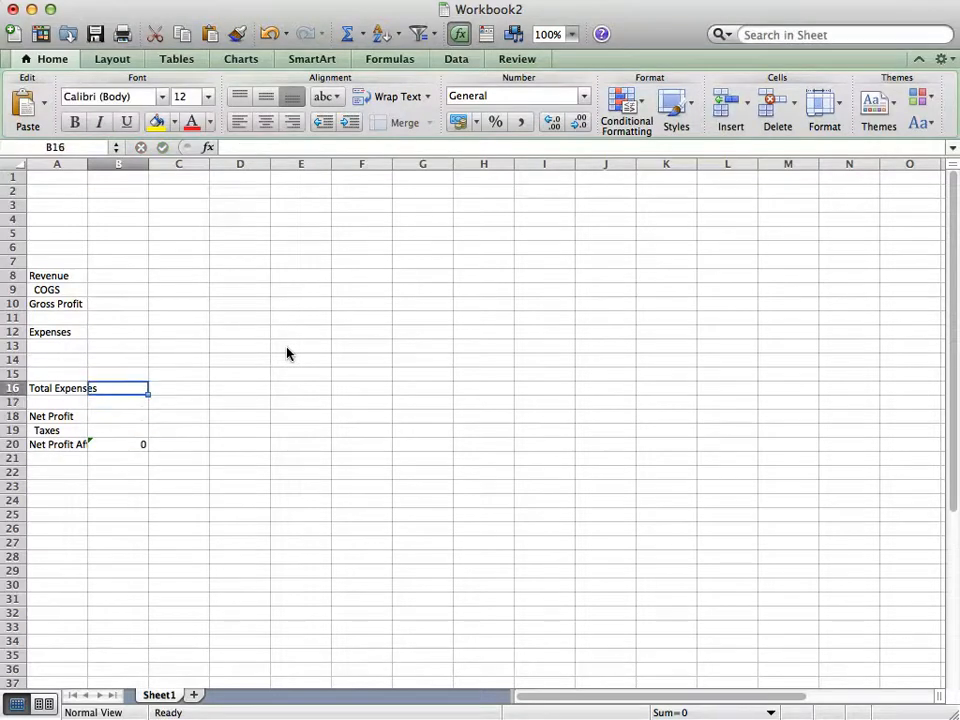
type("=sum(")
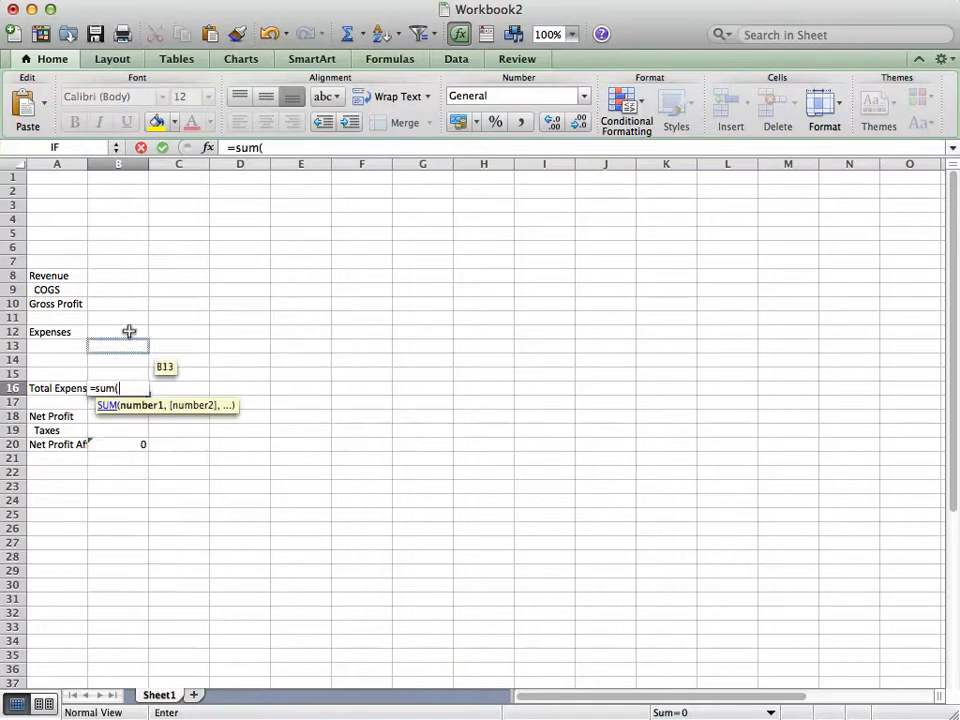
left_click_drag(128, 342, 126, 371)
key("Return")
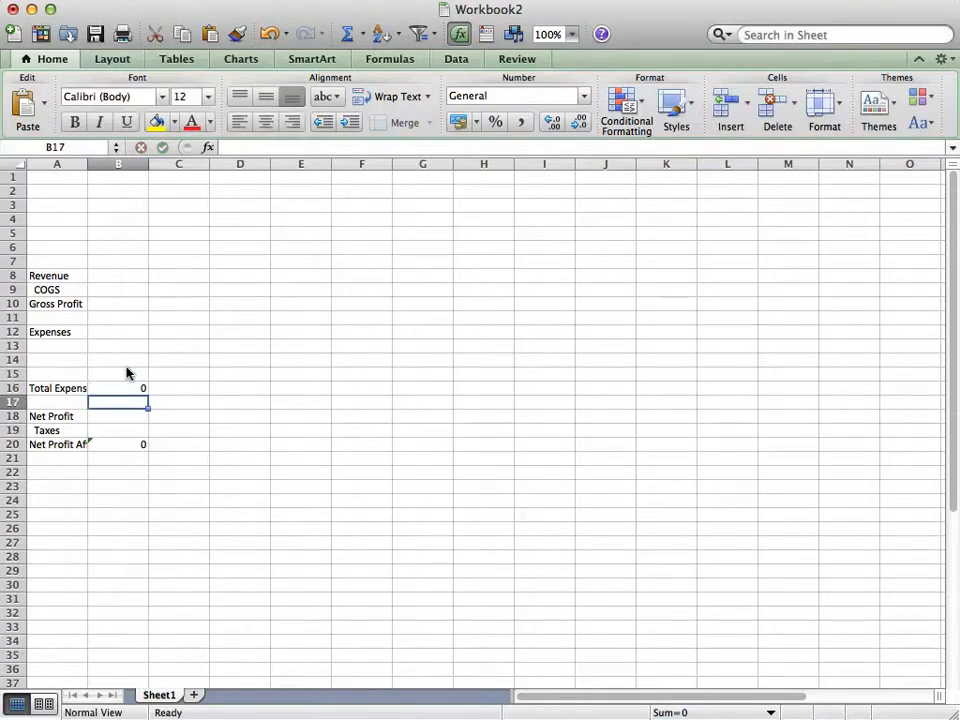
Enter the formula =B10-B16 in B18 to calculate net profit
key("Down")
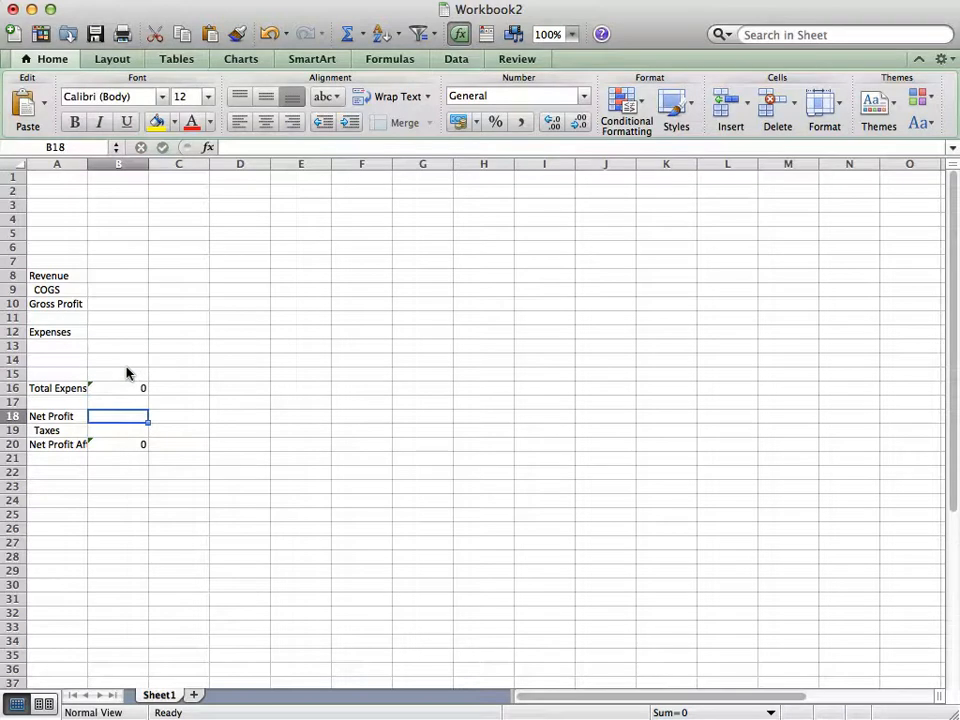
type("=")
left_click(99, 302)
type("-")
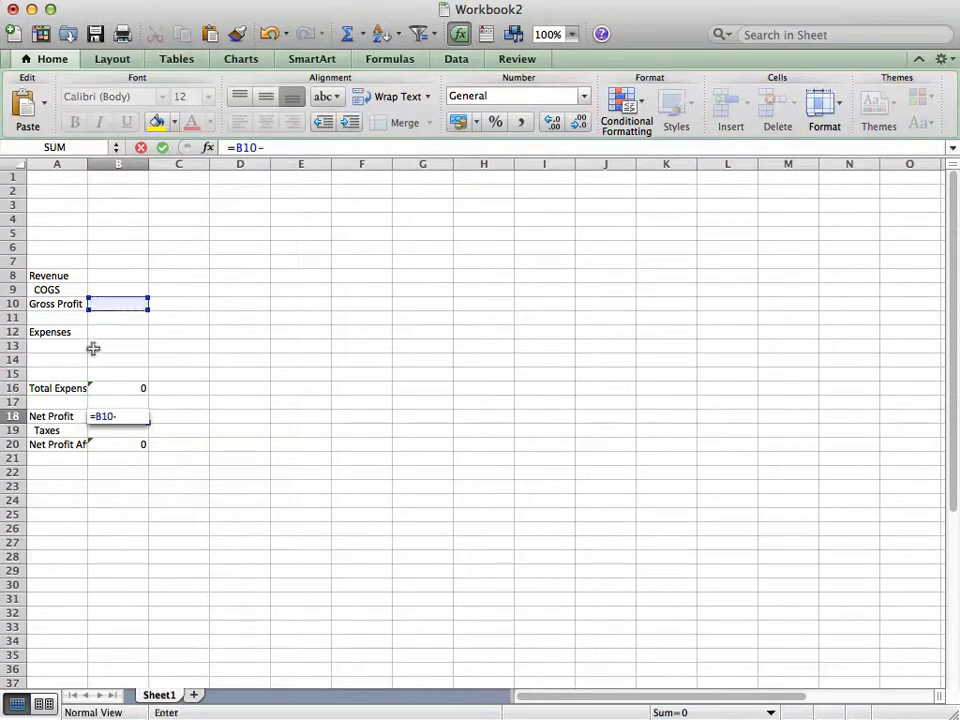
left_click(105, 386)
key("Return")
Enter the formula =B8-B9 in B10 to calculate gross profit
key("Up")
key("Up")
key("Up")
key("Up")
key("Up")
key("Up")
key("Up")
key("Up")
key("Up")
key("Up")
key("Up")
key("Down")
key("Down")
type("=")
key("Up")
key("Up")
type("-")
key("Up")
key("Return")
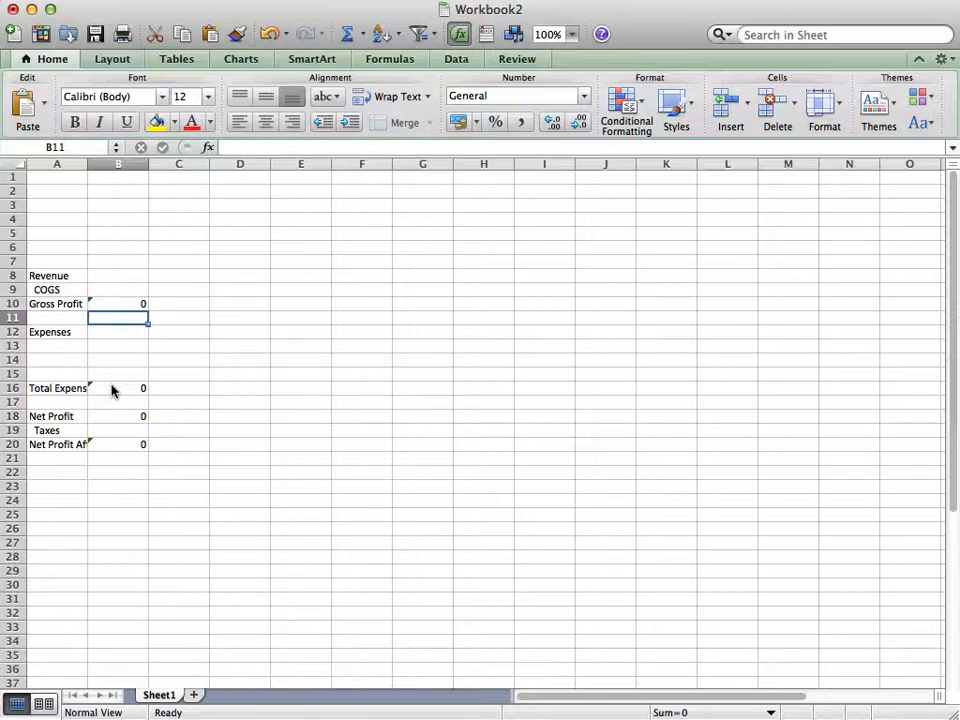
Enter the label "Price" in cell A1
left_click(52, 177)
type("r")
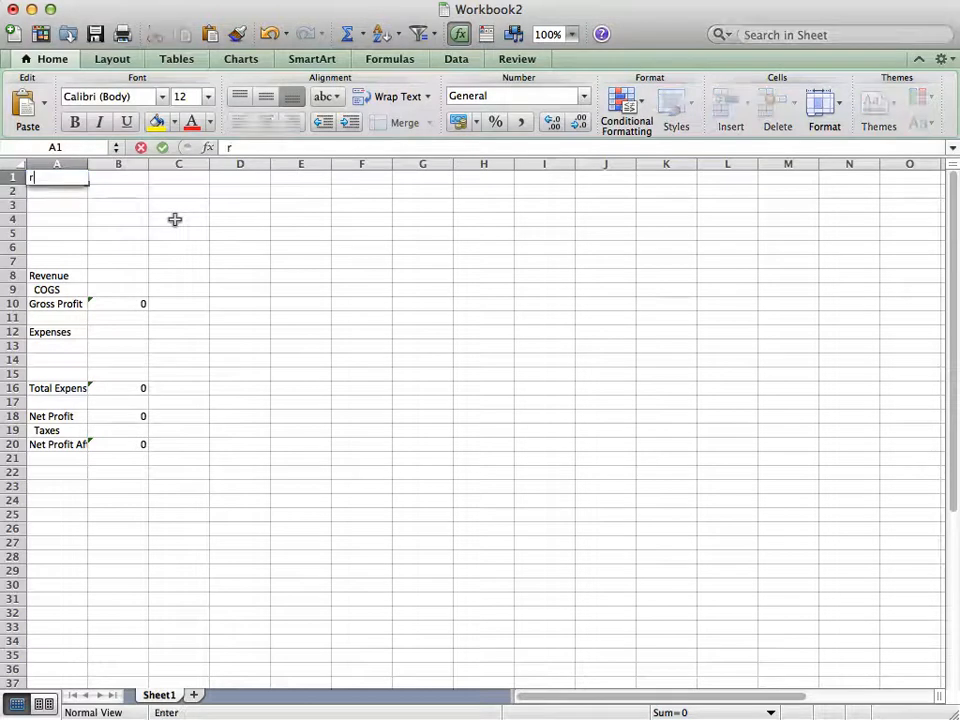
key("BackSpace")
type("Price")
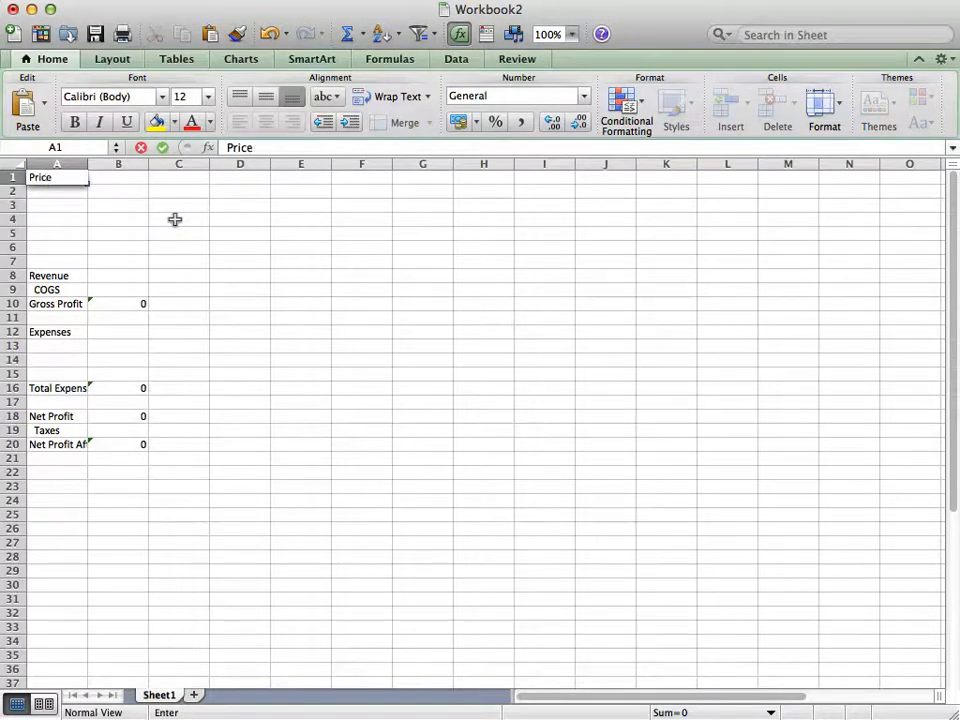
key("Return")
key("Return")
key("Return")
key("Return")
key("Return")
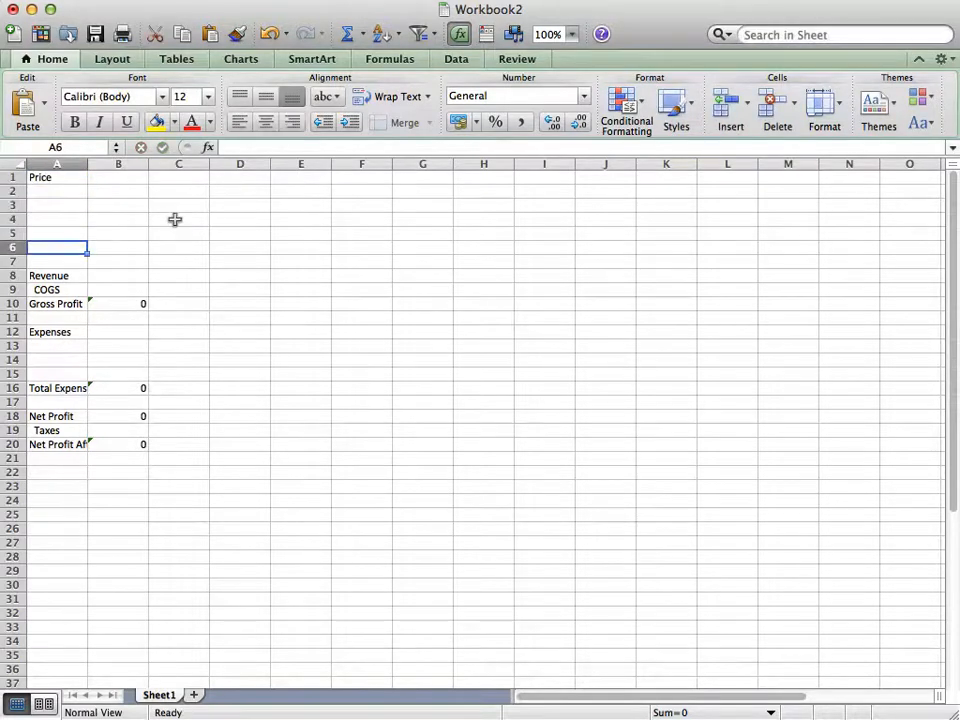
Enter the label "Quantity" in cell A6
type("Quanity")
key("BackSpace")
key("BackSpace")
key("BackSpace")
type("tity")
key("Tab")
Enter a Revenue formula in B8 that multiplies the price by the quantity
key("Down")
key("Down")
type("=")
key("Up")
key("Up")
key("Up")
key("Up")
key("Up")
key("Up")
key("Up")
type("*")
key("Up")
key("Up")
key("Return")
Enter the label "minimum run" in D1 with the value 500 in E1
key("Tab")
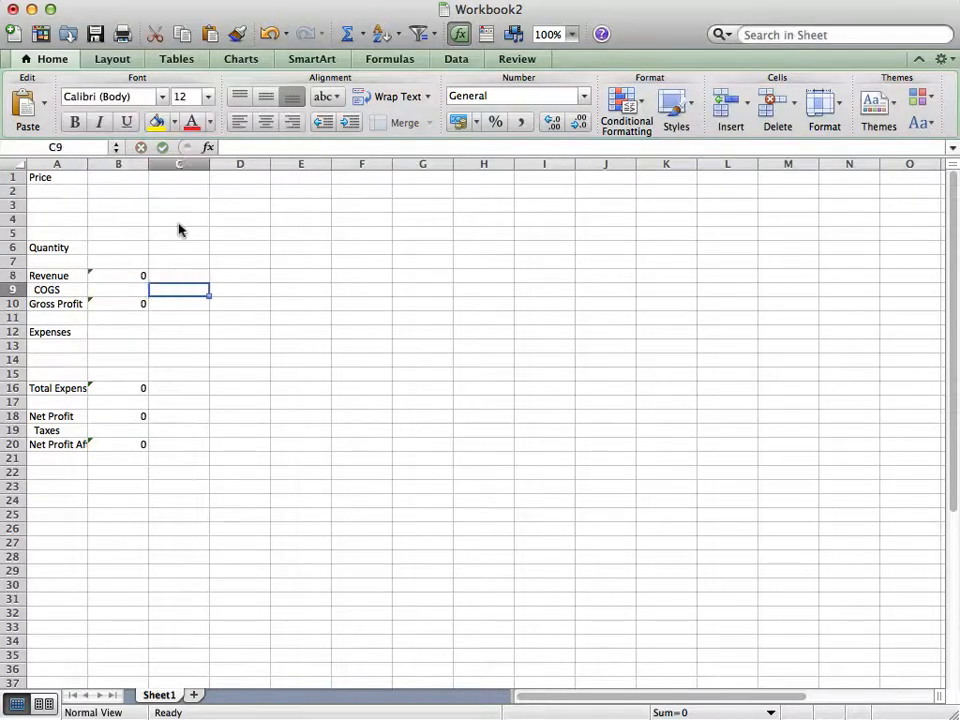
key("Tab")
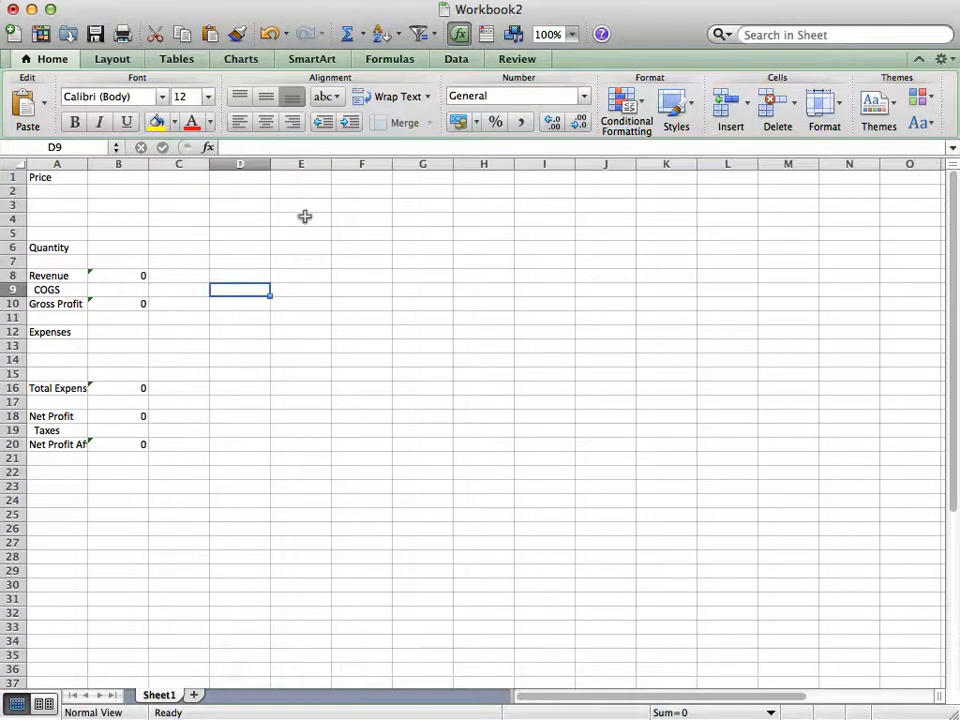
left_click(240, 177)
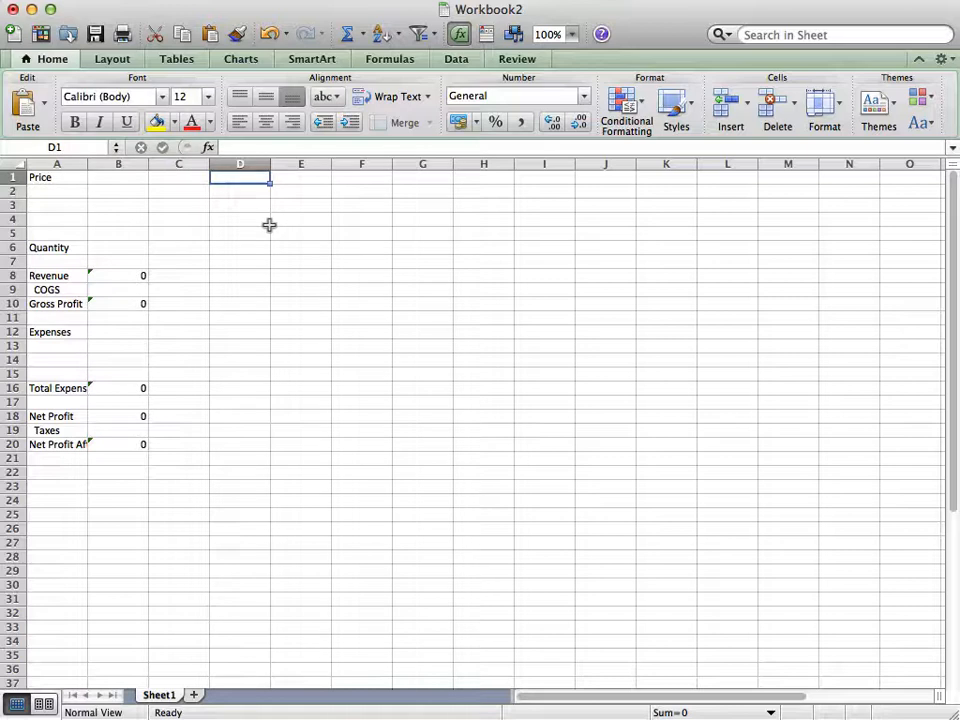
type("minu")
key("BackSpace")
type("imum run")
key("Tab")
type("500")
key("Return")
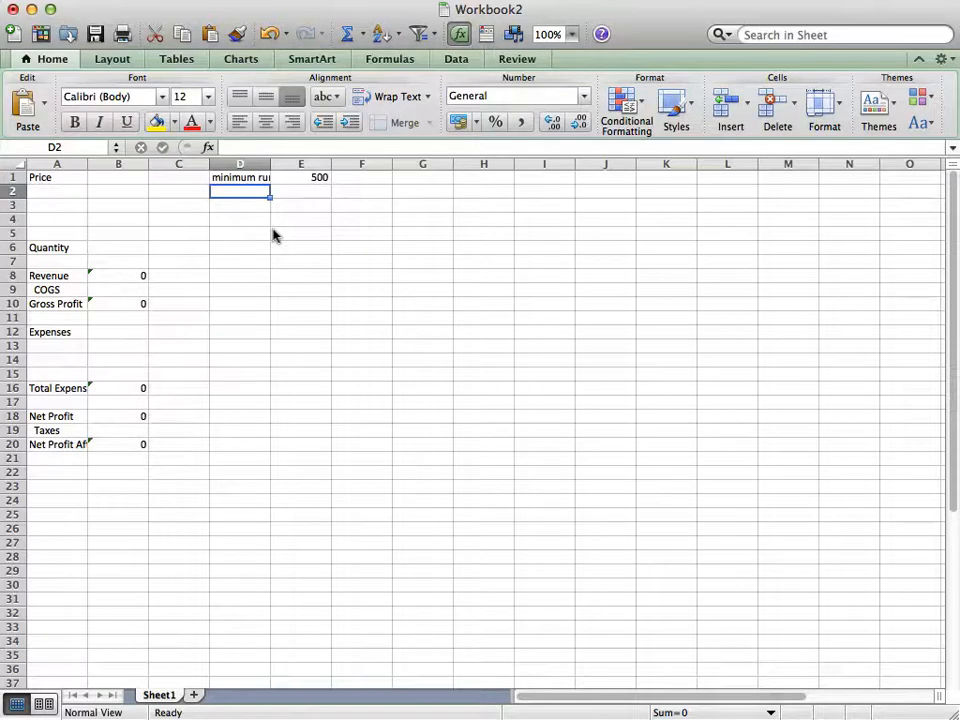
Enter the label "printing setup" in D2 with the value 600 in E2
type("p")
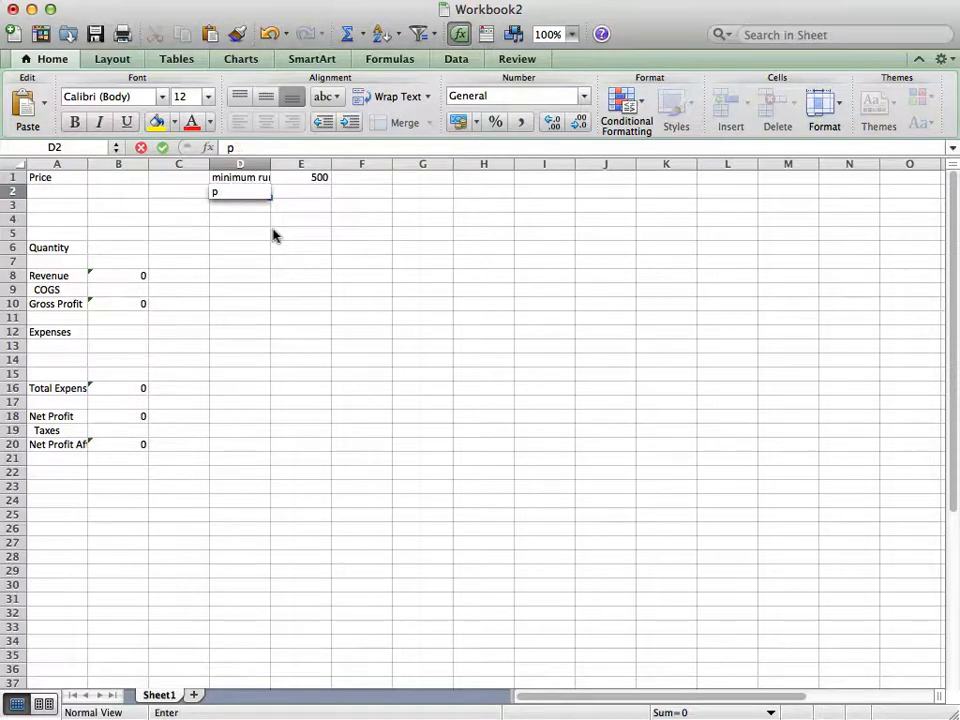
type("rinting setup")
key("Tab")
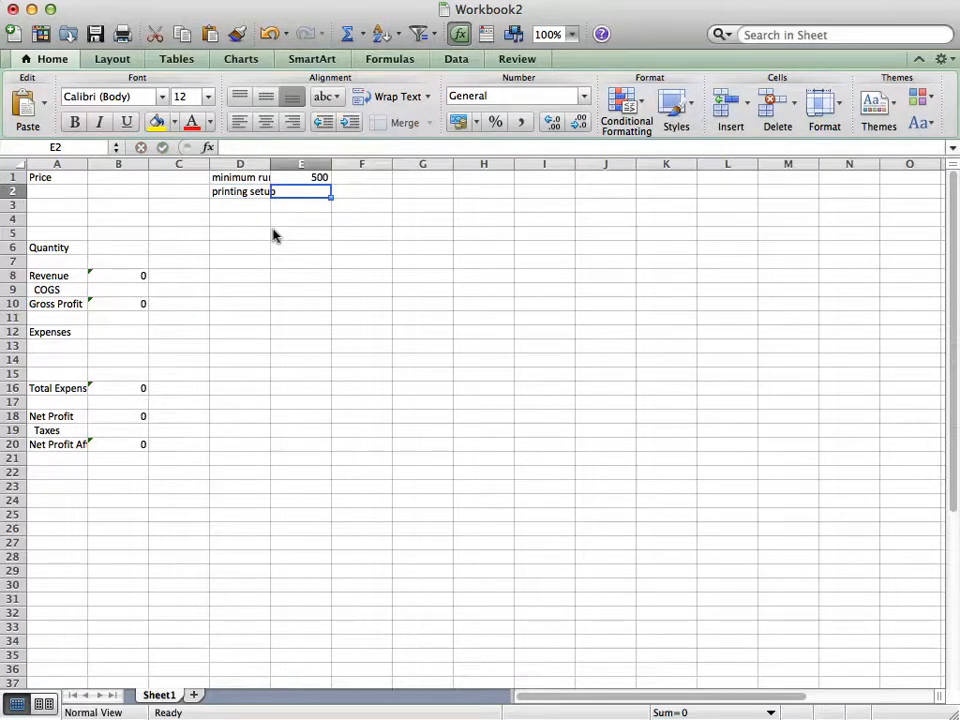
type("600")
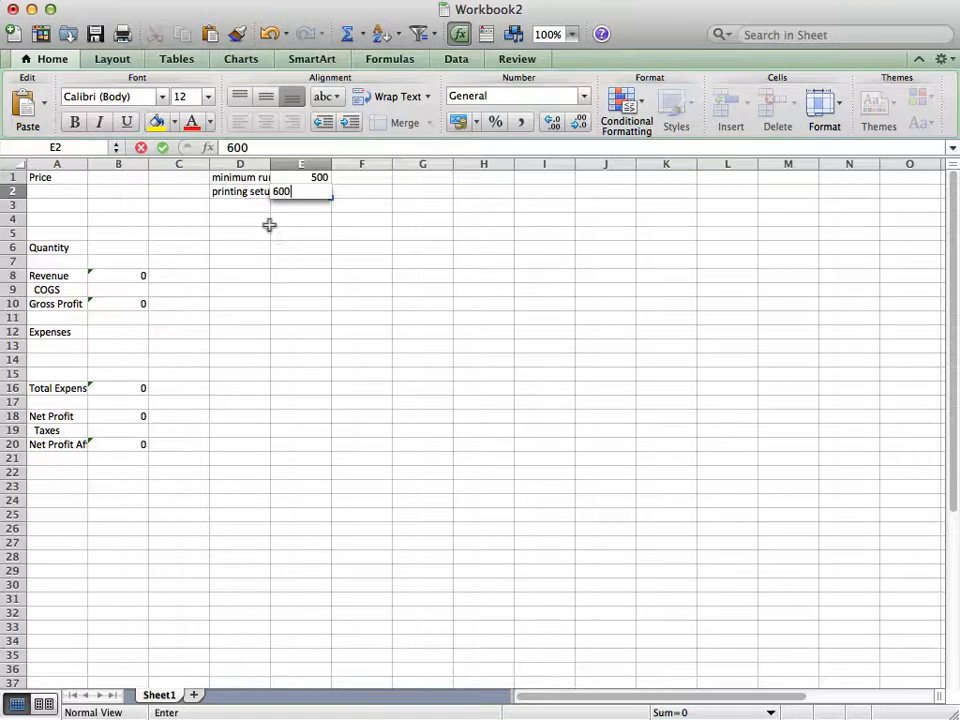
key("Return")
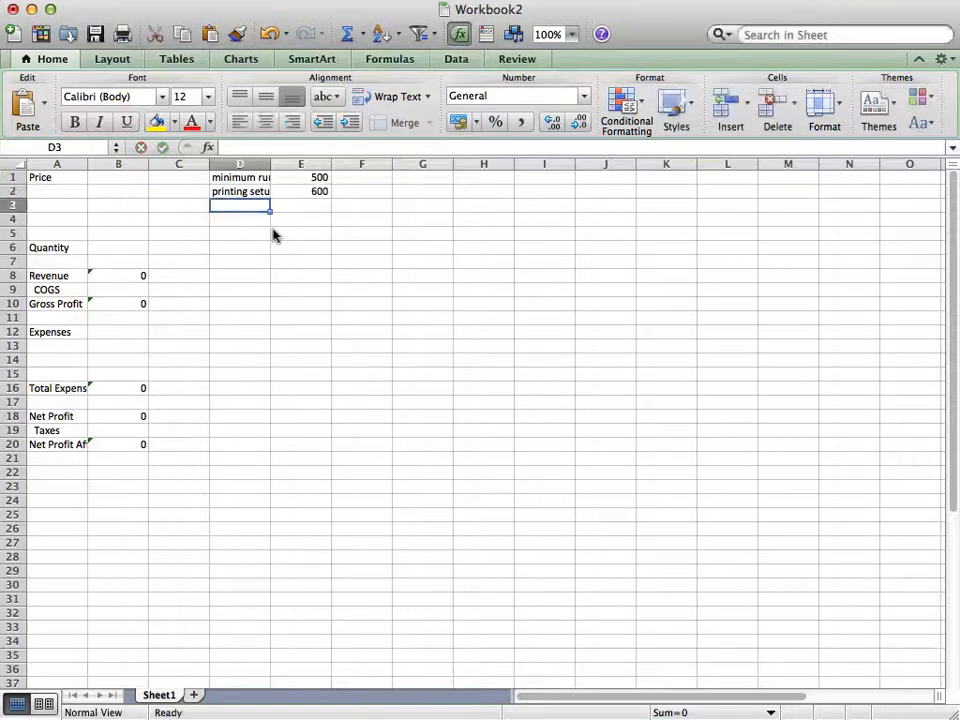
Enter the label "cost per shirt" in D3 with the value 5 in E3
type("cost per shirt")
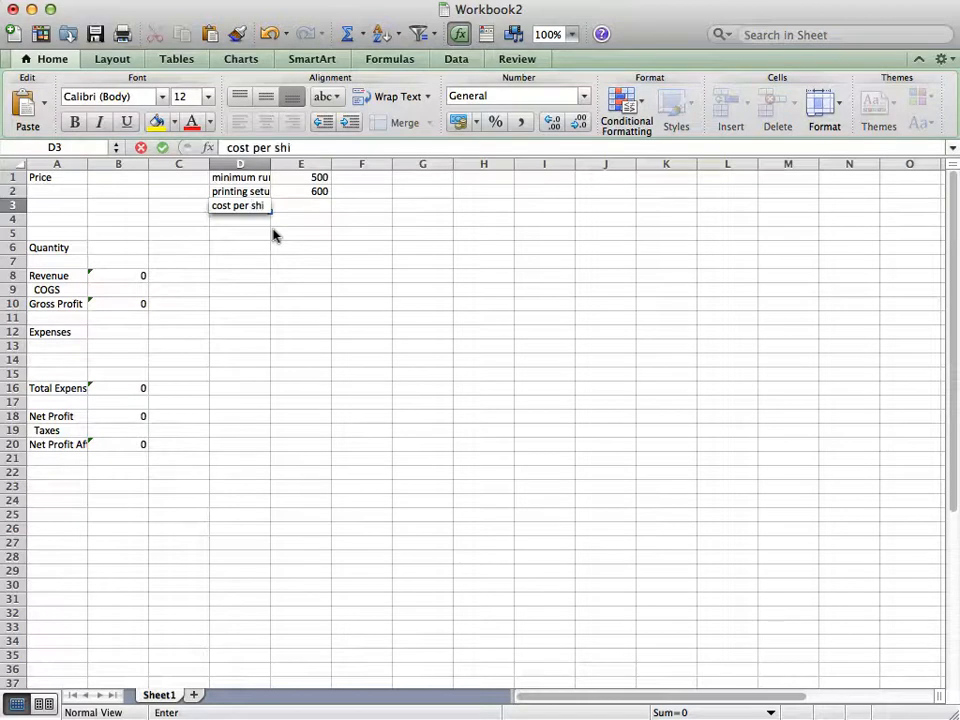
key("Tab")
type("5")
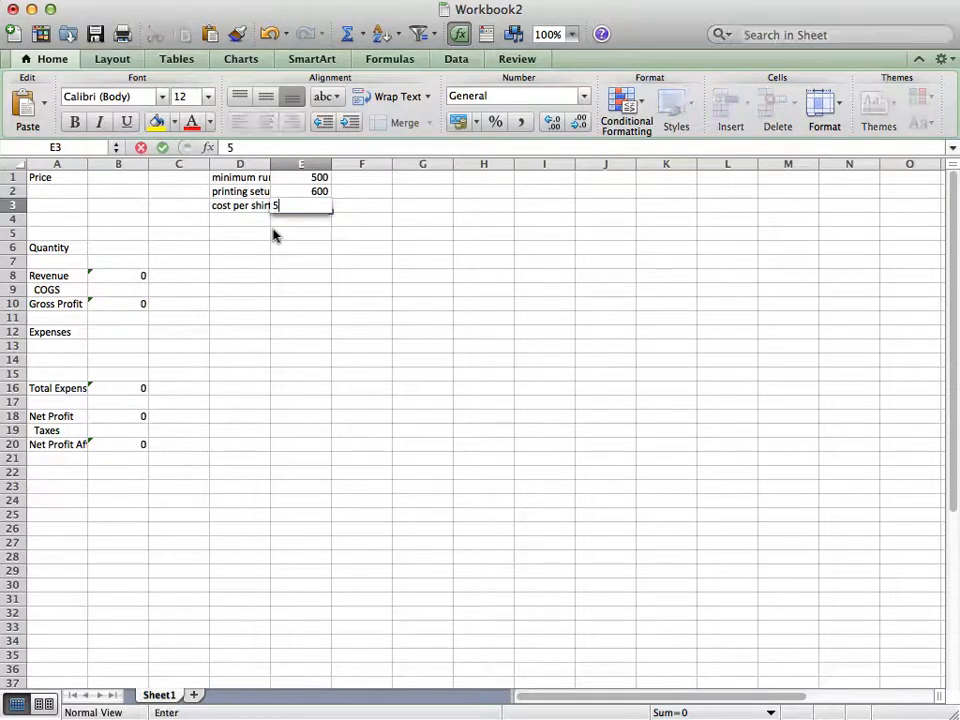
key("Return")
Enter the label "royalty" in D4 with the value 2 in E4
key("Left")
type("roy")
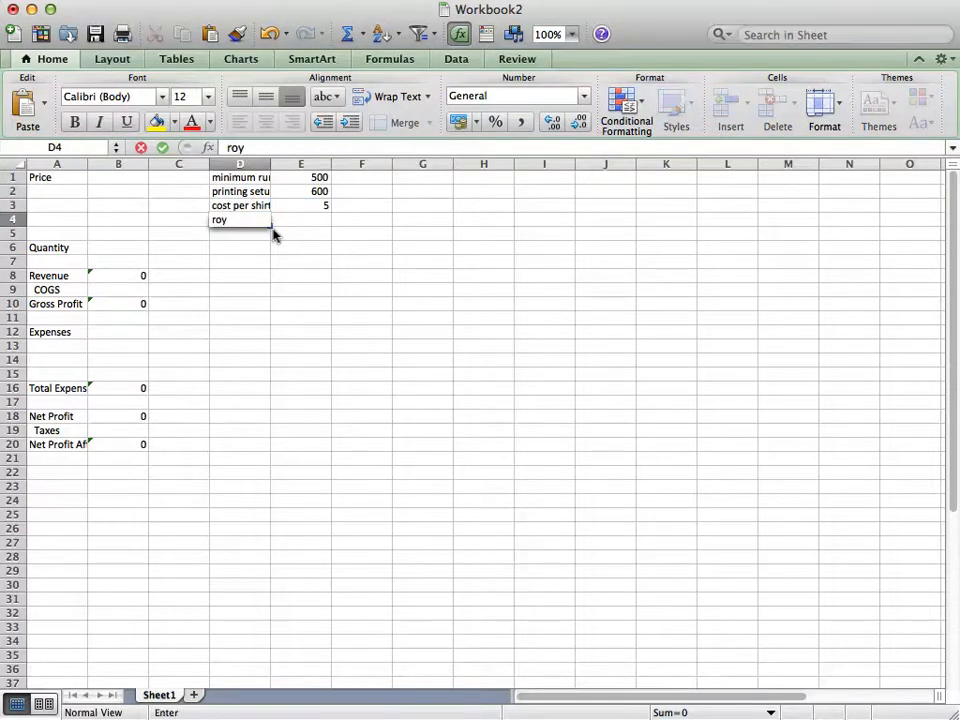
type("laty")
key("Tab")
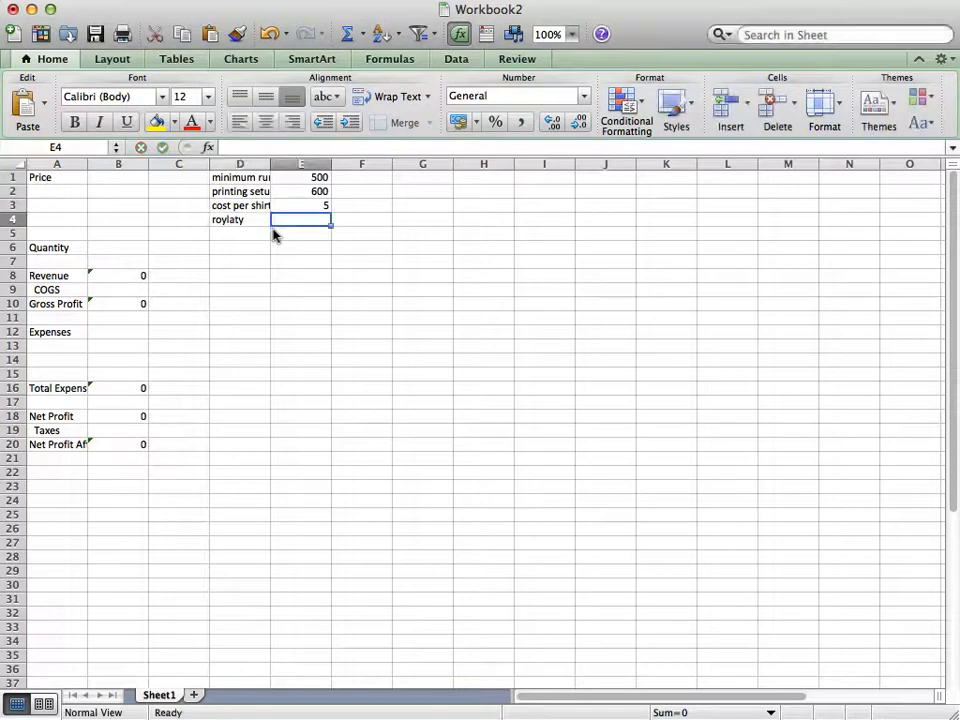
key("Left")
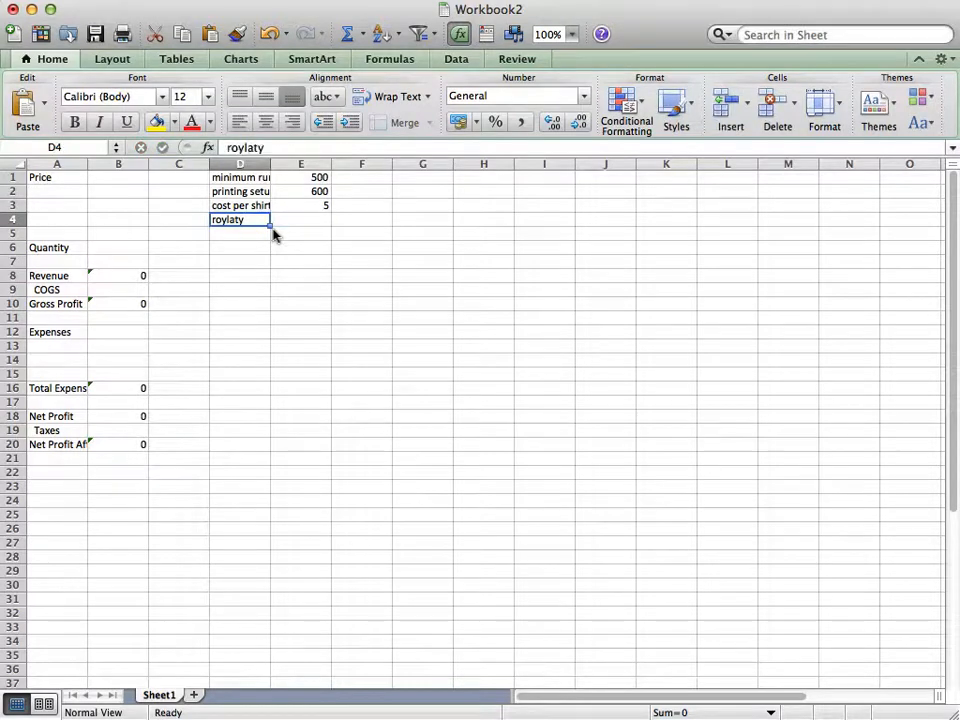
type("royalty")
key("Tab")
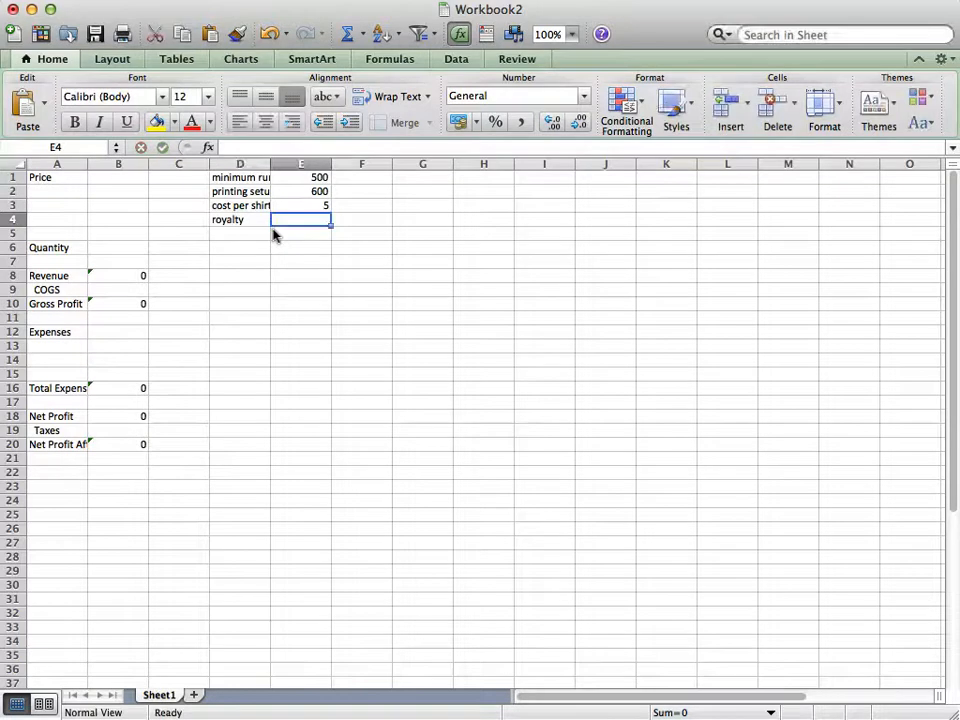
type("2")
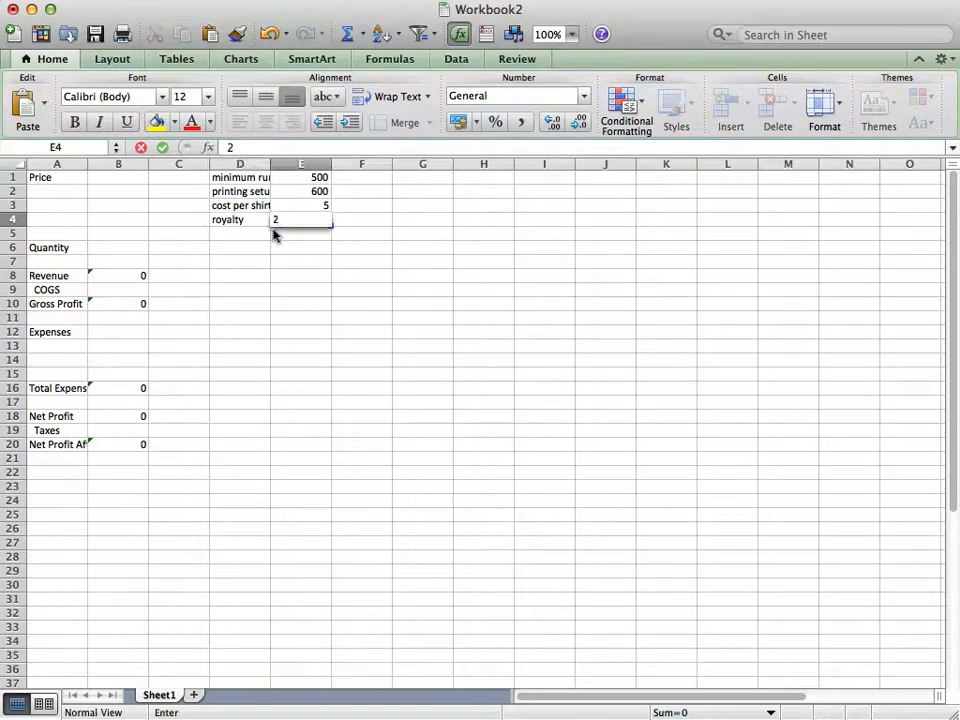
key("Return")
Enter the vendor permit label in D5 with the value 575 in E5
key("Left")
type("ve")
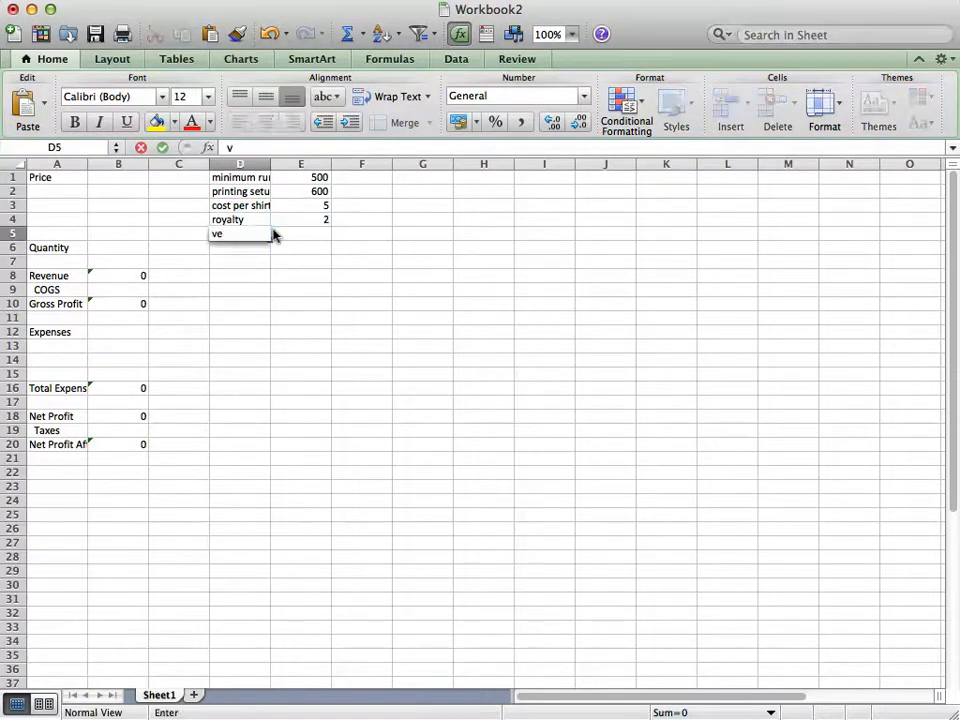
type("ndor permit")
left_click(273, 233)
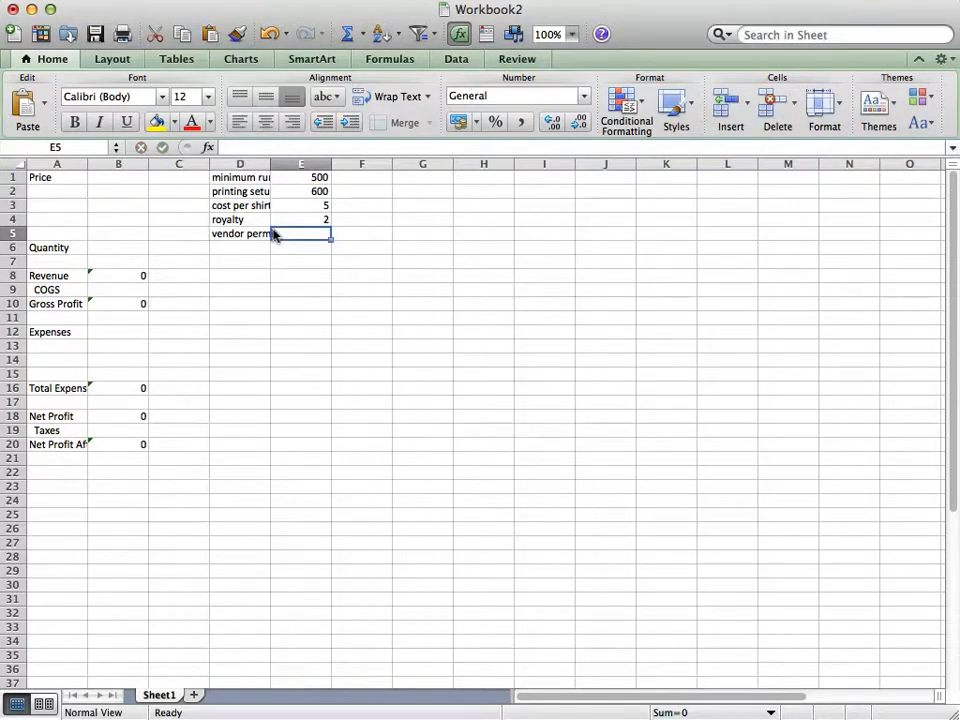
type("575")
key("Return")
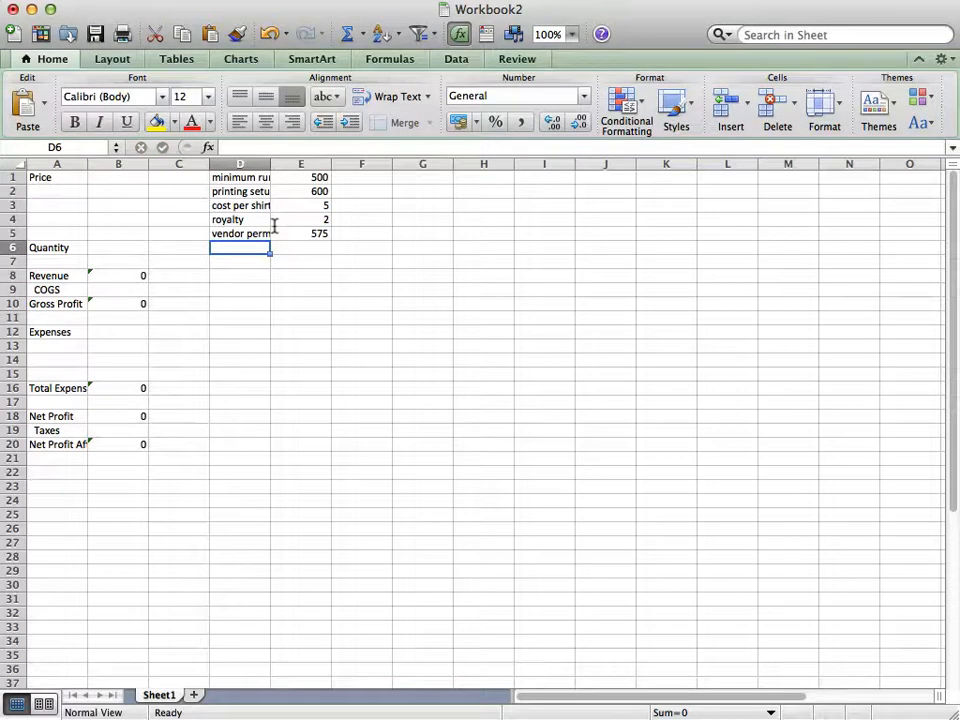
Enter the label "min price" in D6 with the value 10 in E6
type("min")
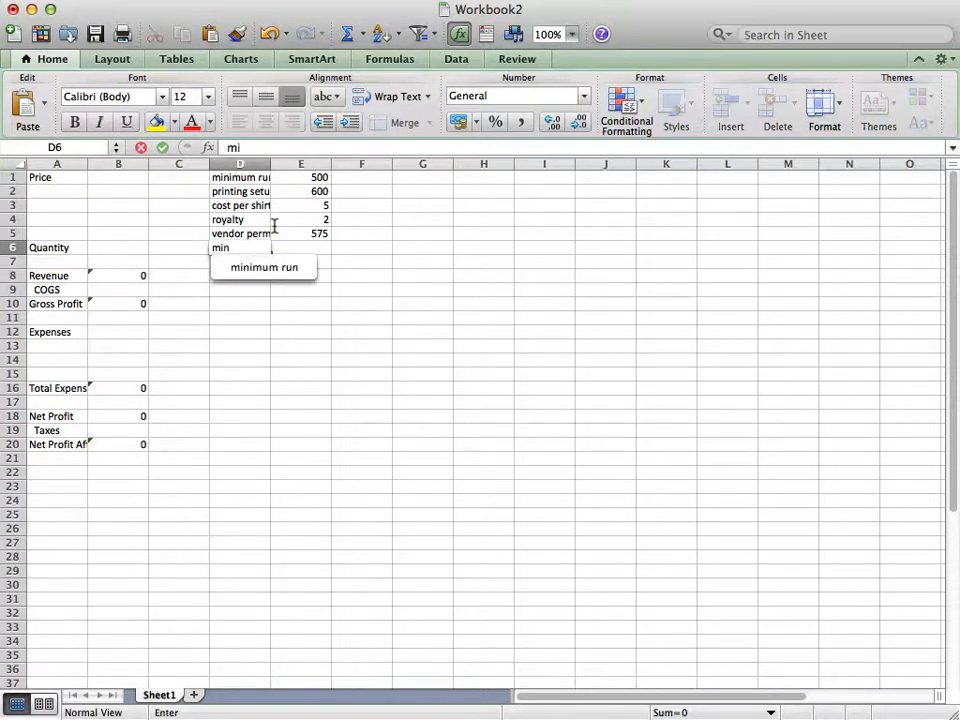
type(" price")
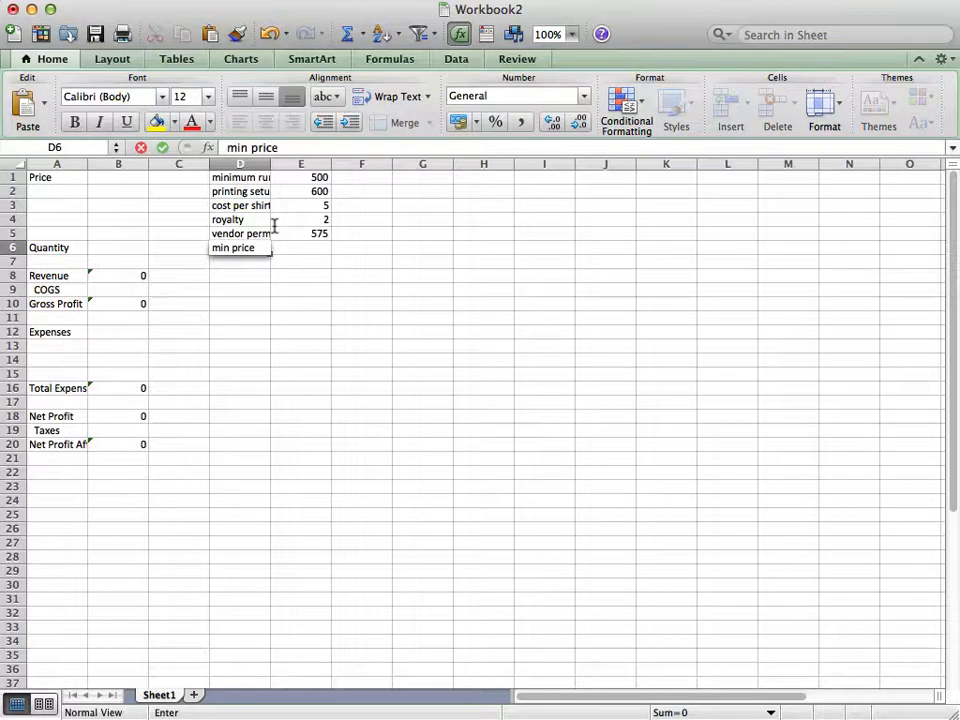
key("Tab")
type("10")
key("Return")
Enter the label "max price" in D7 with the value 50 in E7
type("ma")
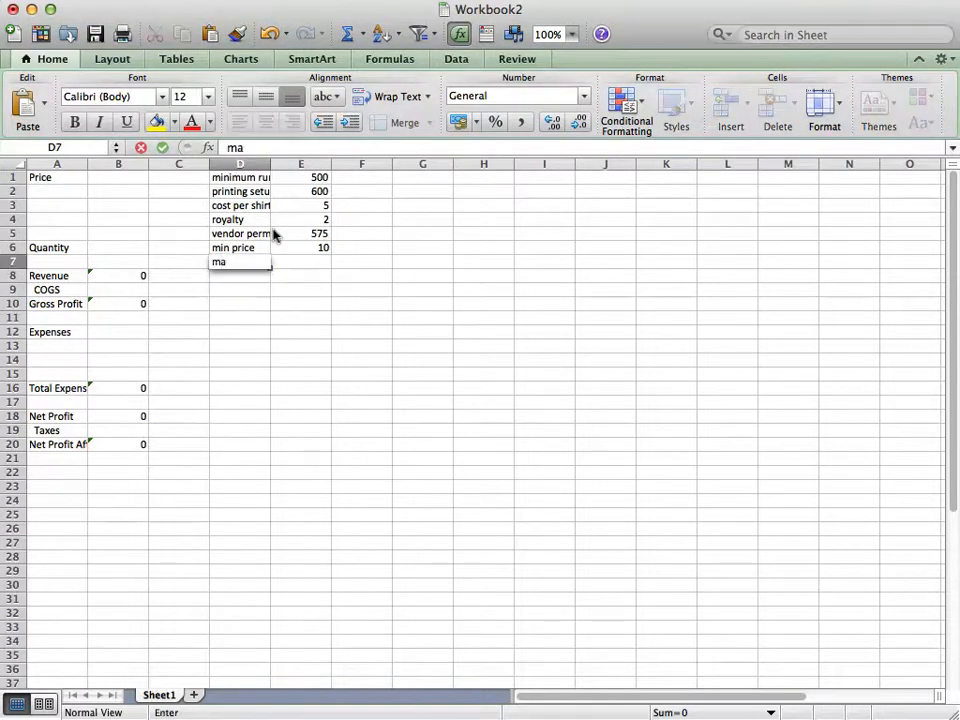
type("x price")
key("Tab")
type("50")
key("Return")
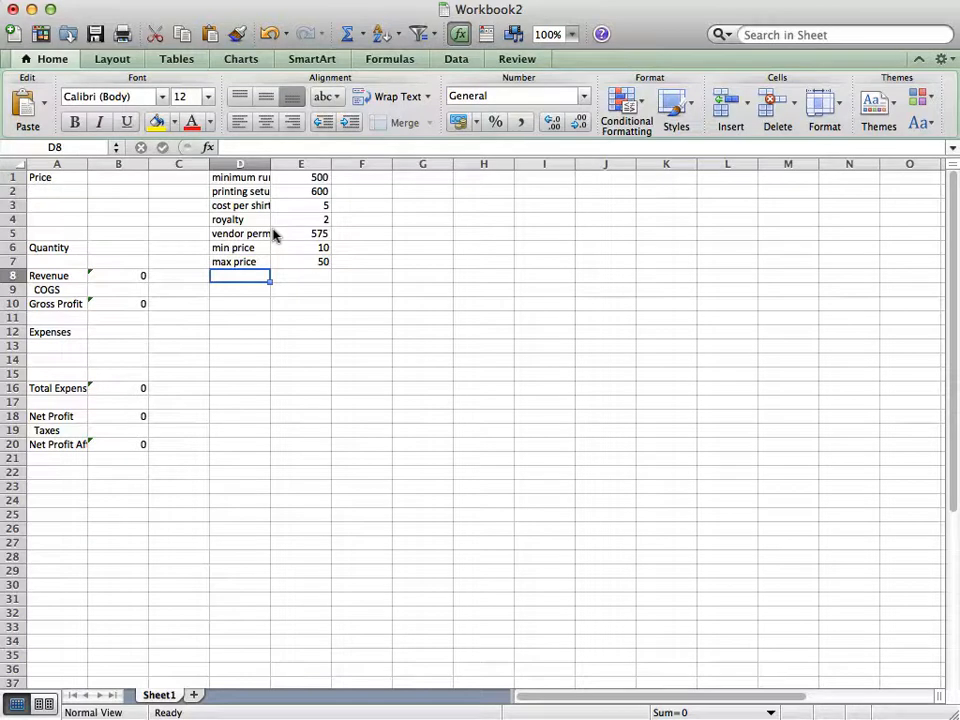
Enter the label "local shop discount" in D8 with the value 75% in E8
type("local shop disc")
key("BackSpace")
type("scoun")
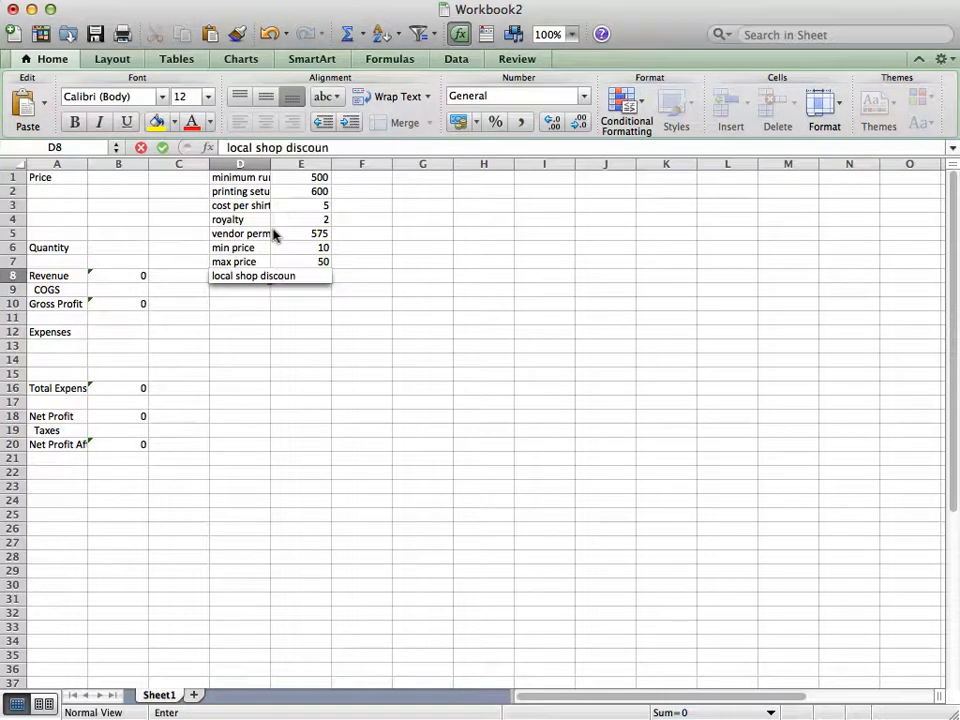
type("t")
key("Tab")
type(".75")
key("BackSpace")
key("BackSpace")
key("BackSpace")
type("75%")
key("Return")
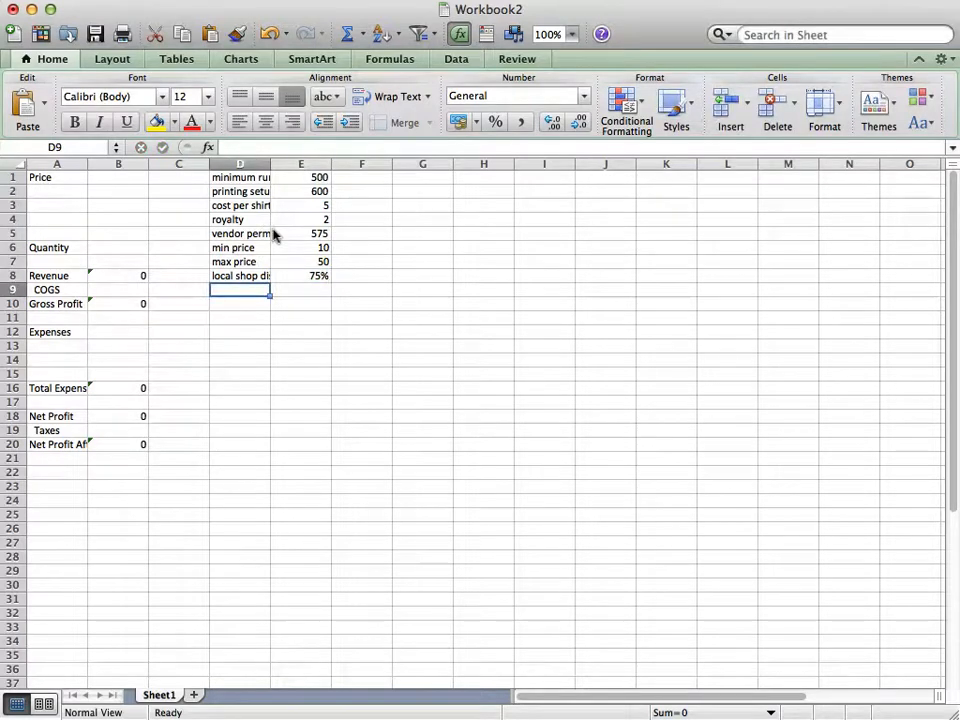
Enter the label "local shop price" in D9 and start a formula in E9
type("local shop")
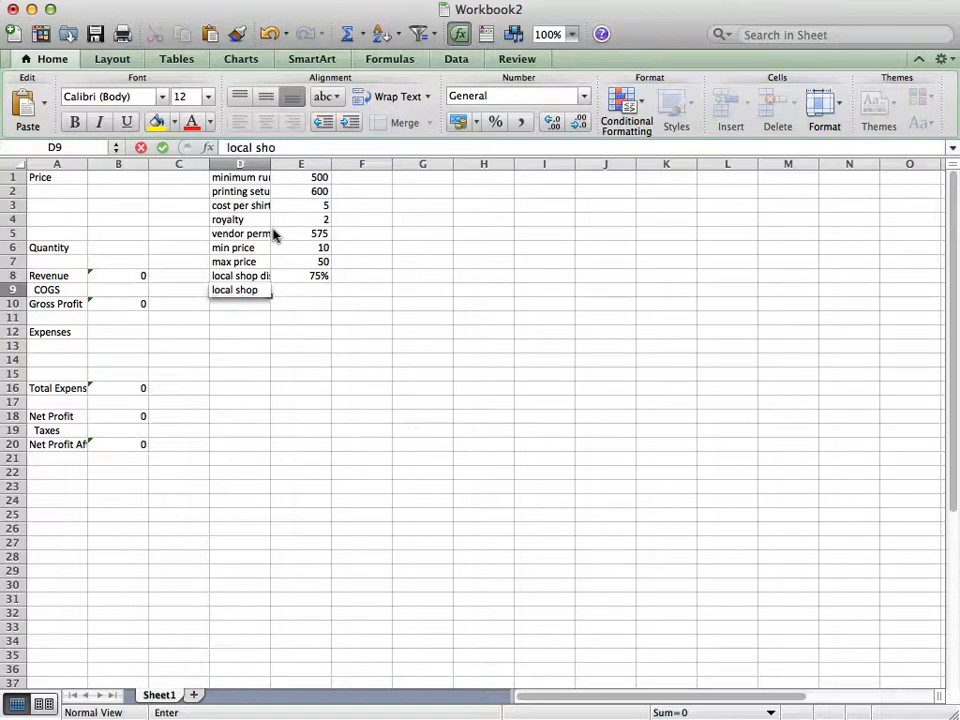
type(" price")
key("Tab")
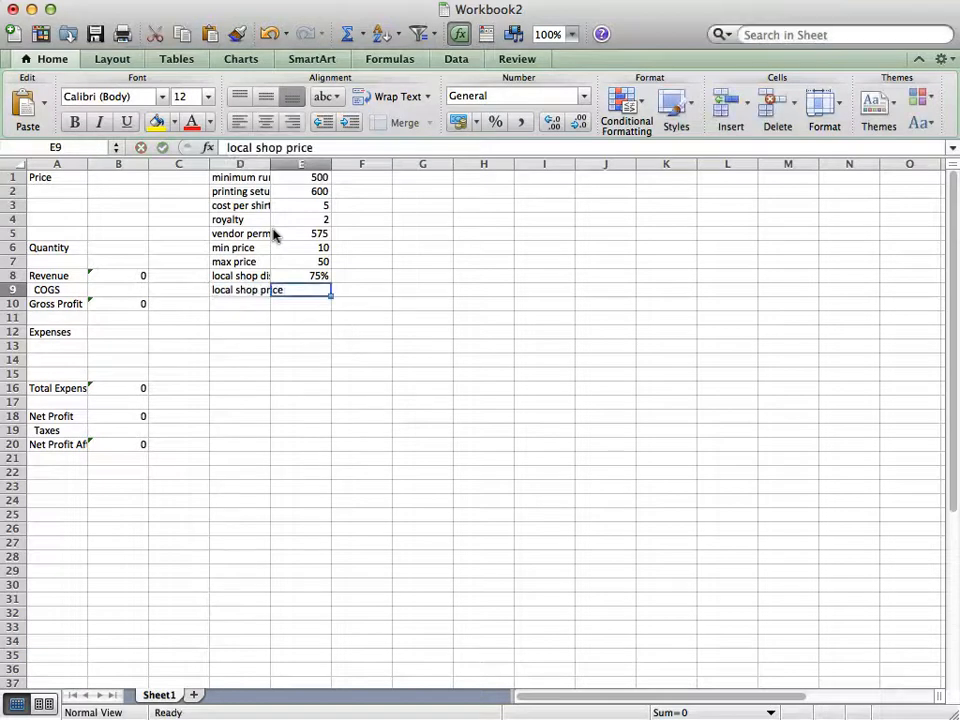
type("=")
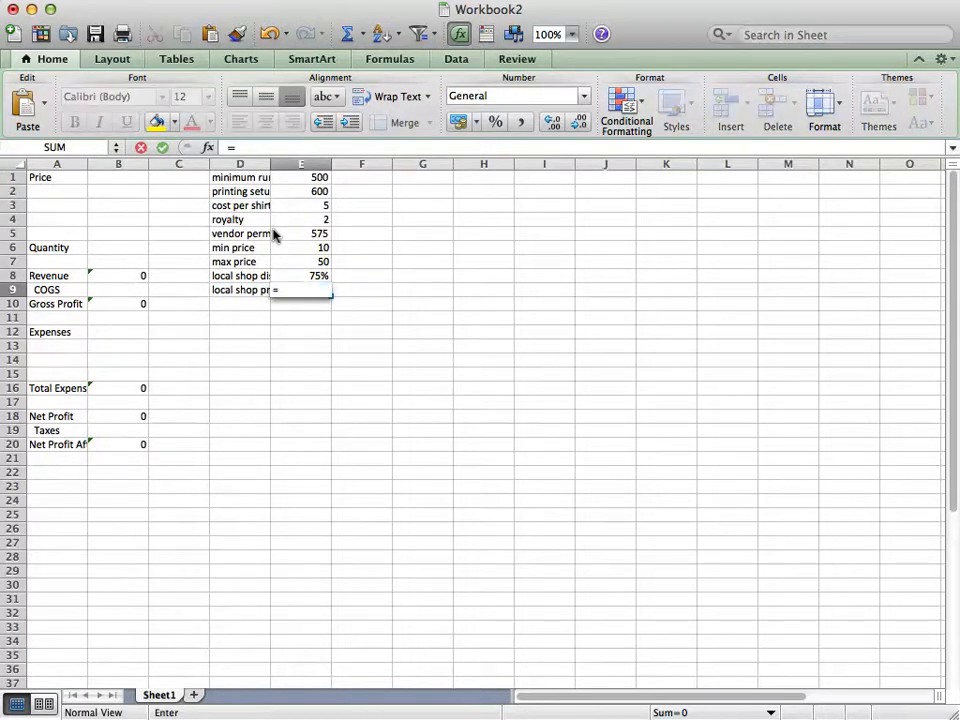
left_click(118, 189)
type("+")
left_click(119, 174)
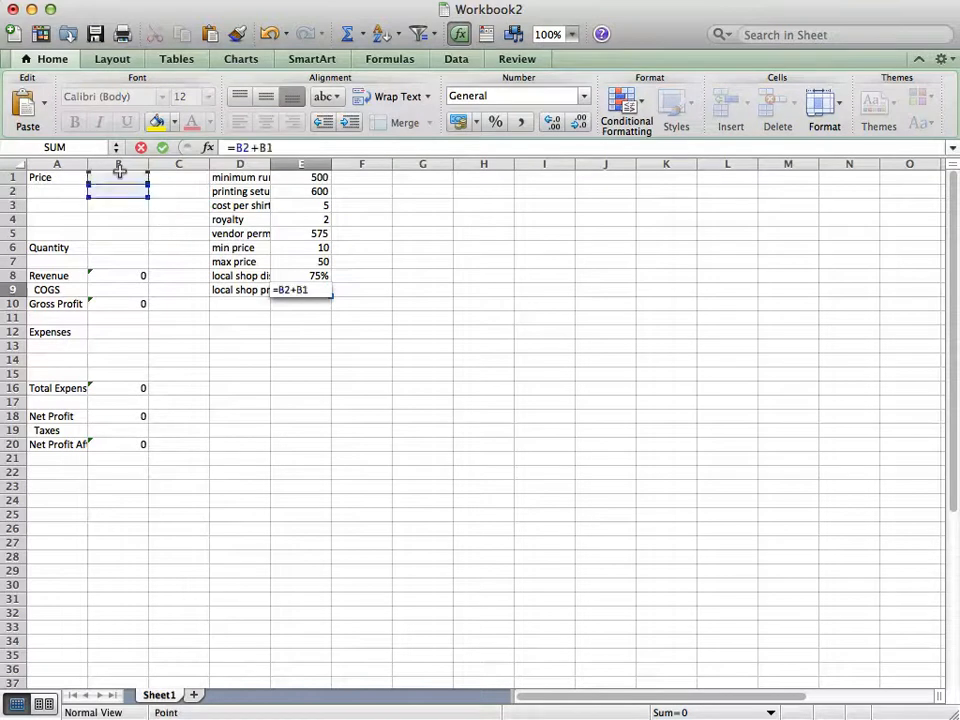
key("BackSpace")
key("BackSpace")
key("BackSpace")
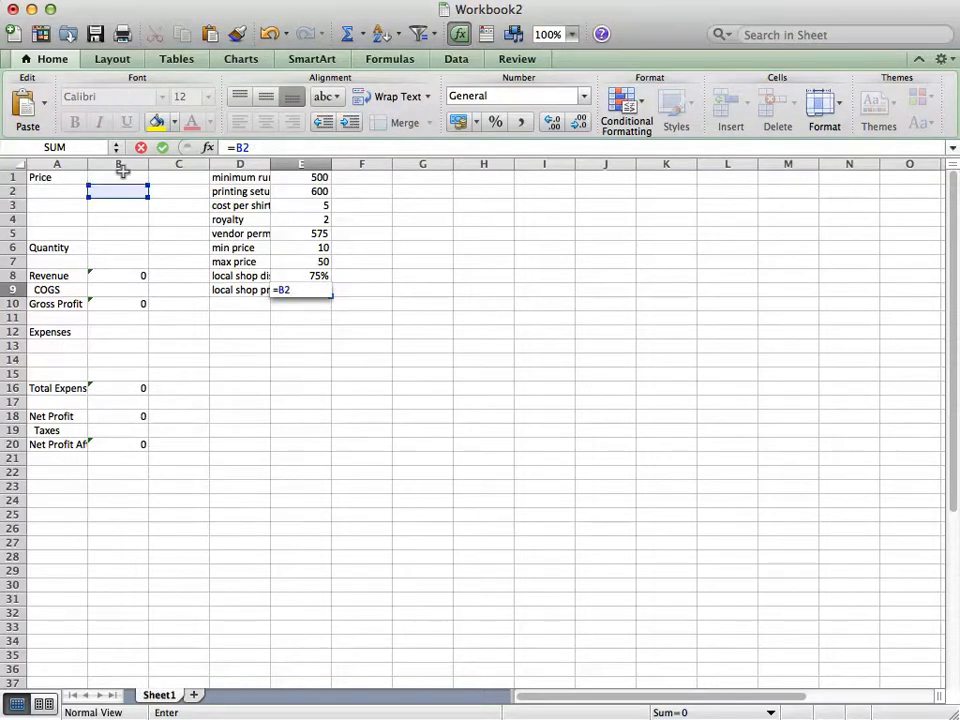
key("BackSpace")
key("BackSpace")
Complete the local shop price formula in E9 as =B1*(1-E8), applying the discount to the price
left_click(121, 175)
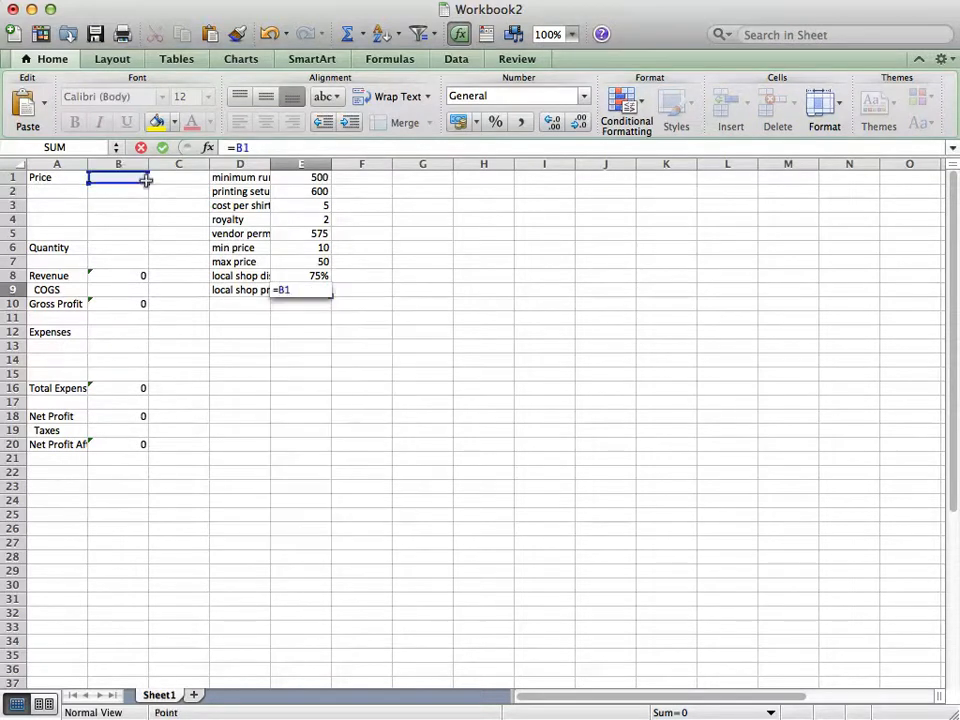
type("*(1-")
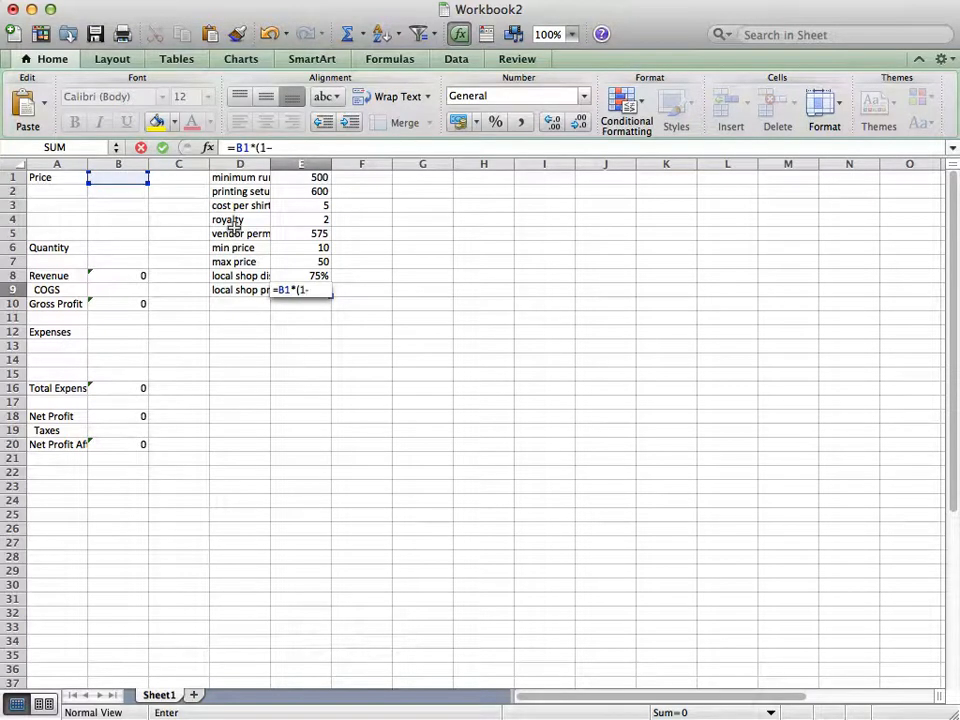
left_click(295, 274)
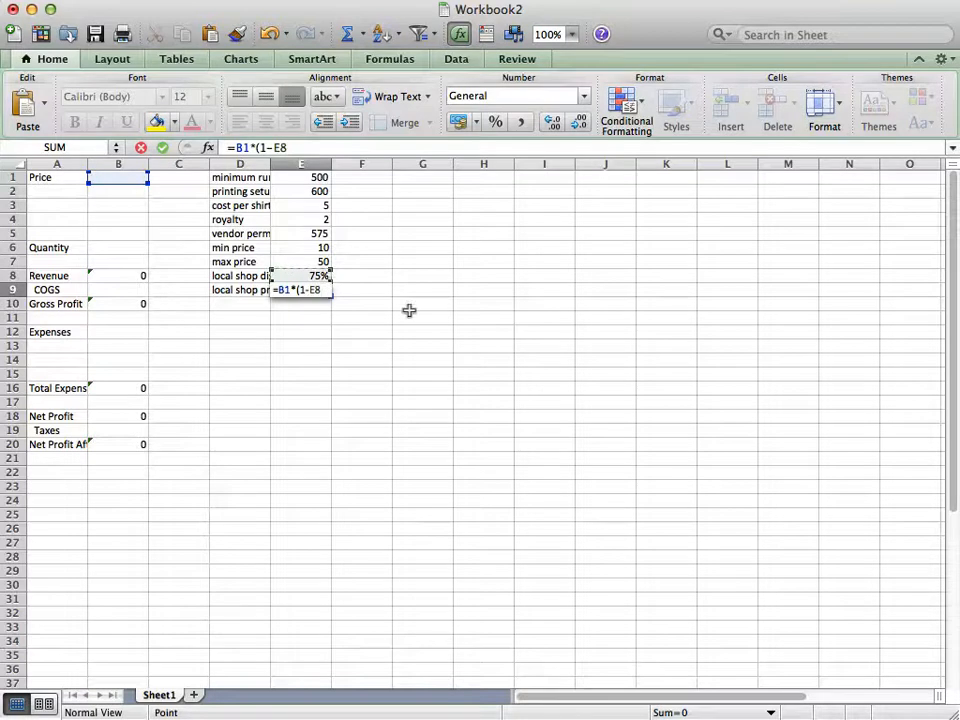
type(")")
key("Return")
Enter 10 as the price in B1
key("Up")
key("Up")
key("Up")
key("Up")
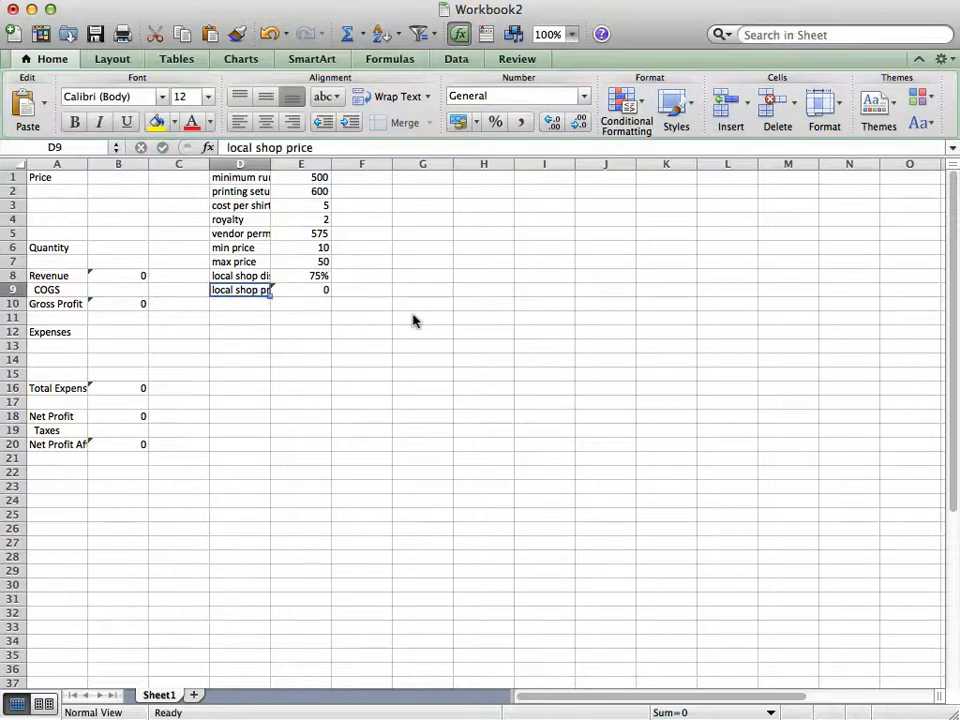
key("Up")
key("Up")
key("Up")
key("Up")
key("Up")
key("Up")
key("Left")
key("Left")
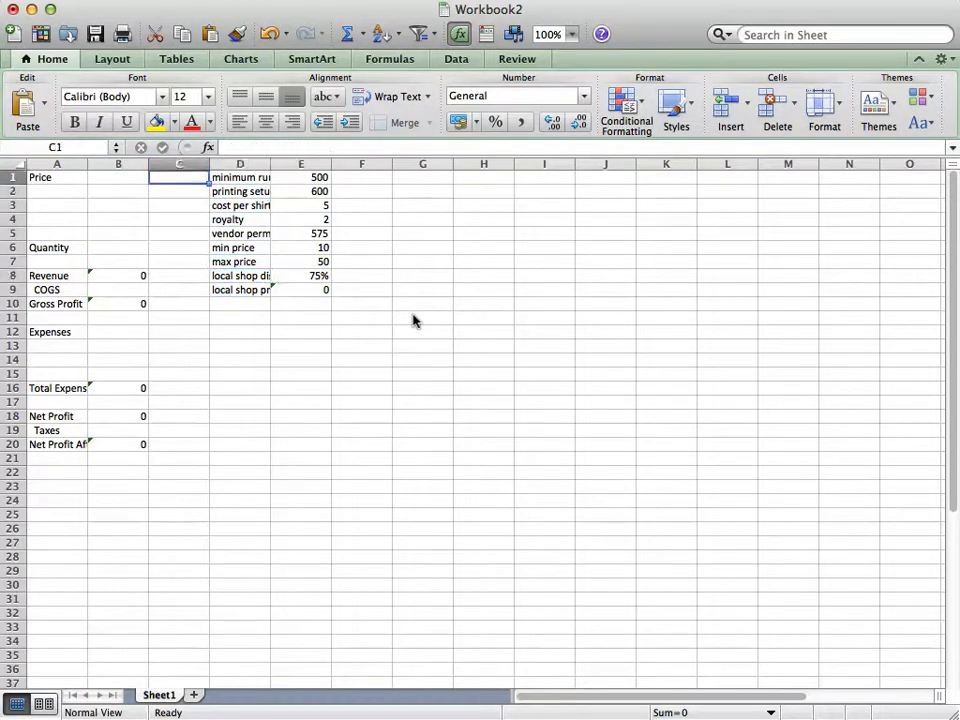
type("10")
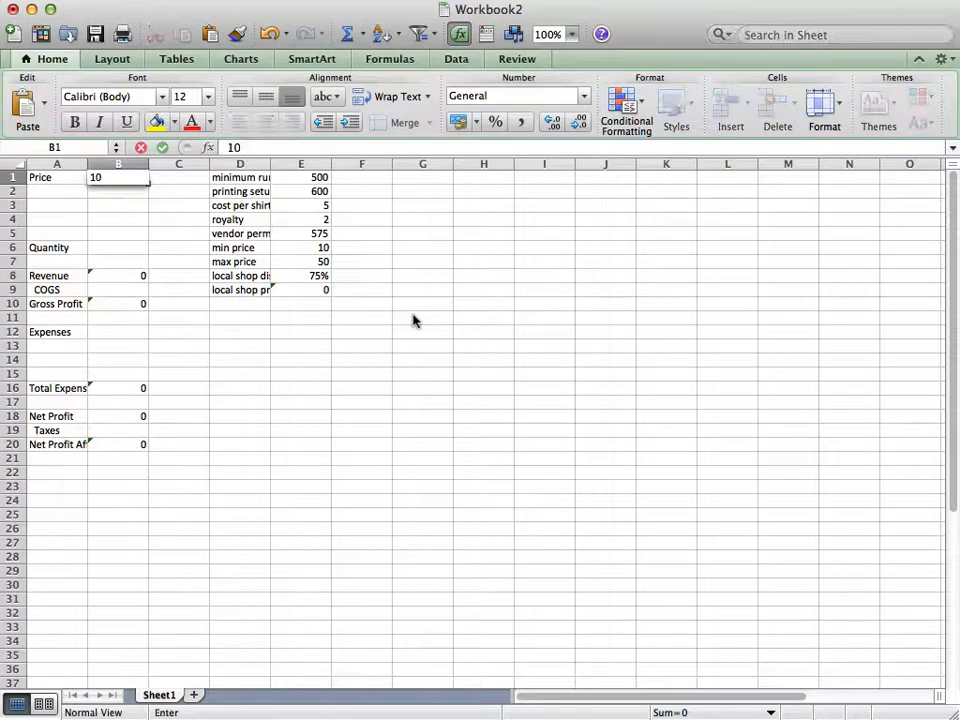
key("Return")
Set the price in B1 to 100
key("Down")
key("Down")
key("Down")
key("Down")
key("Down")
key("Down")
key("Down")
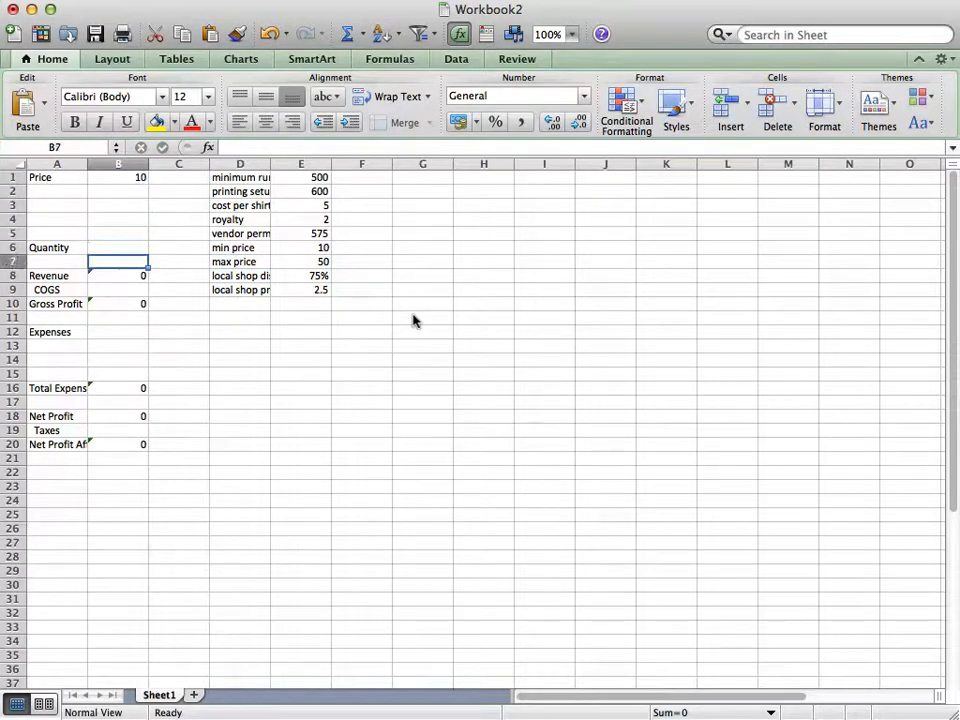
key("Up")
key("Up")
key("Up")
key("Up")
key("Up")
key("Up")
key("Up")
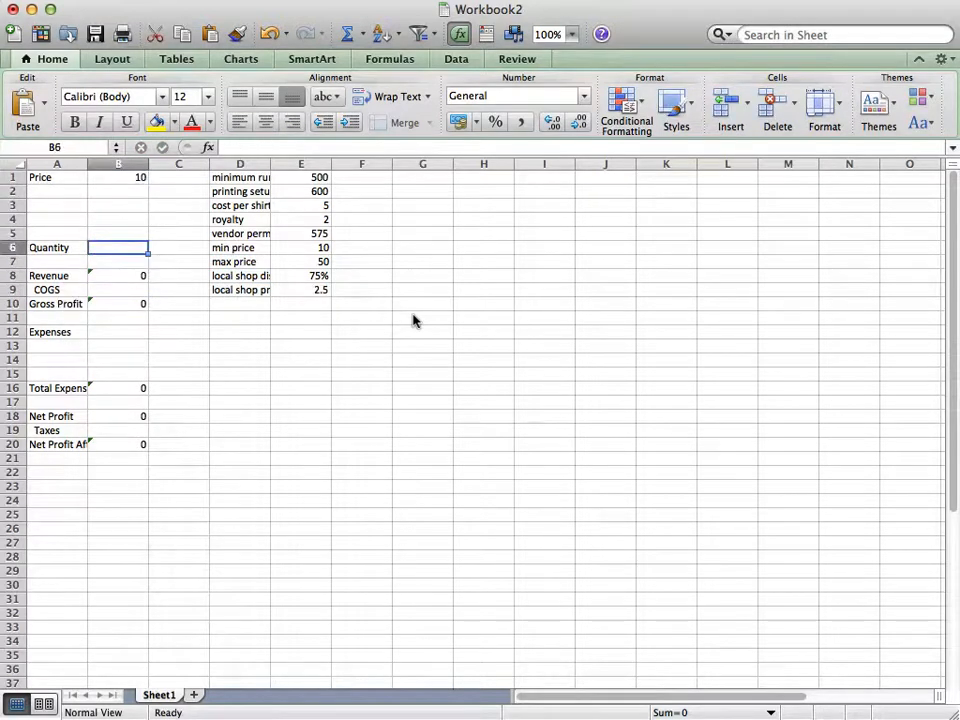
type("100")
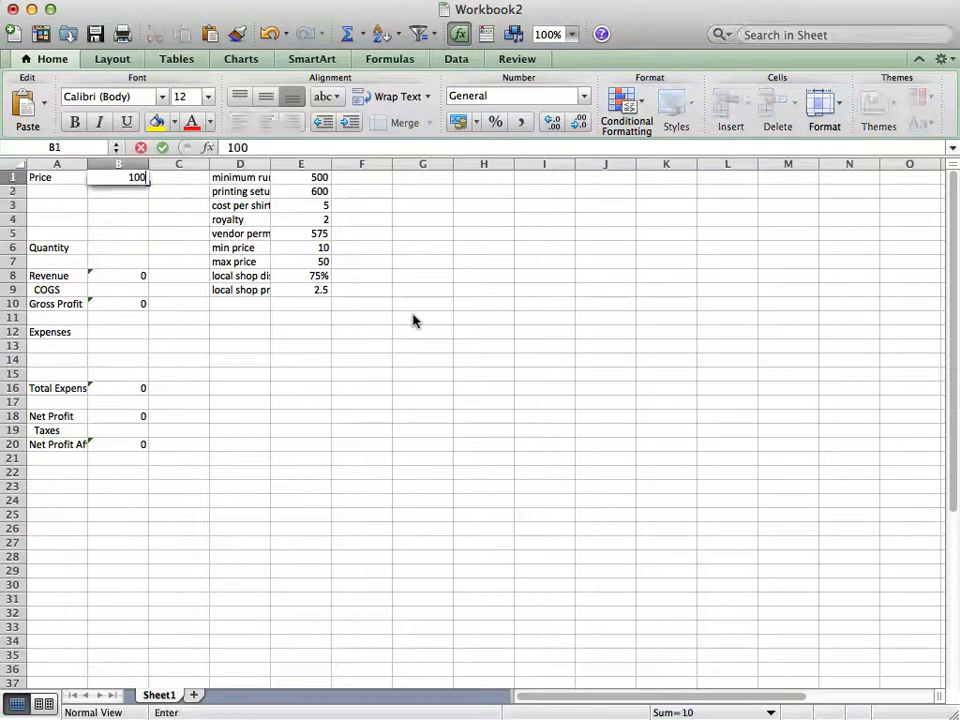
key("Return")
Enter the label "using advertising sales" in D10, below the local shop price, and select that cell
key("Down")
key("Down")
key("Down")
key("Down")
key("Down")
key("Down")
key("Down")
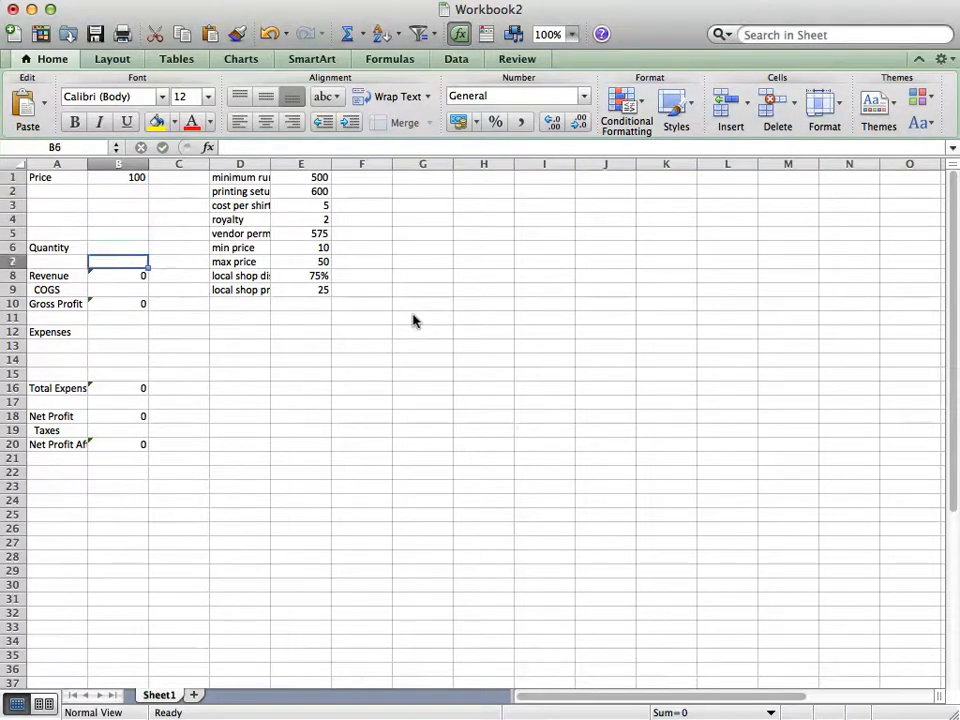
key("Right")
key("Right")
key("Down")
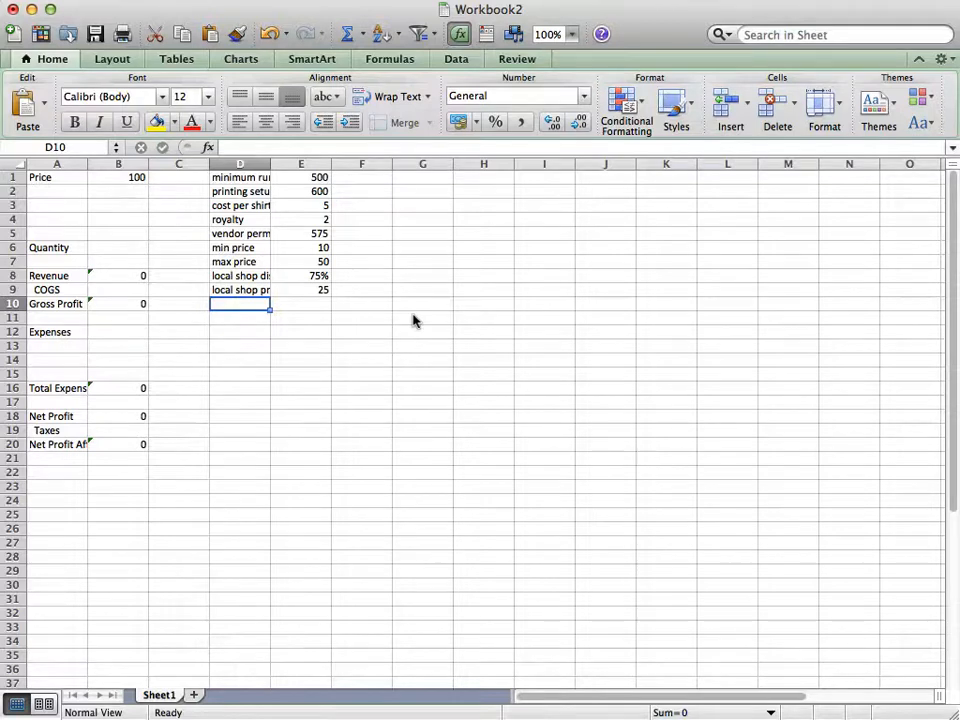
type("using a")
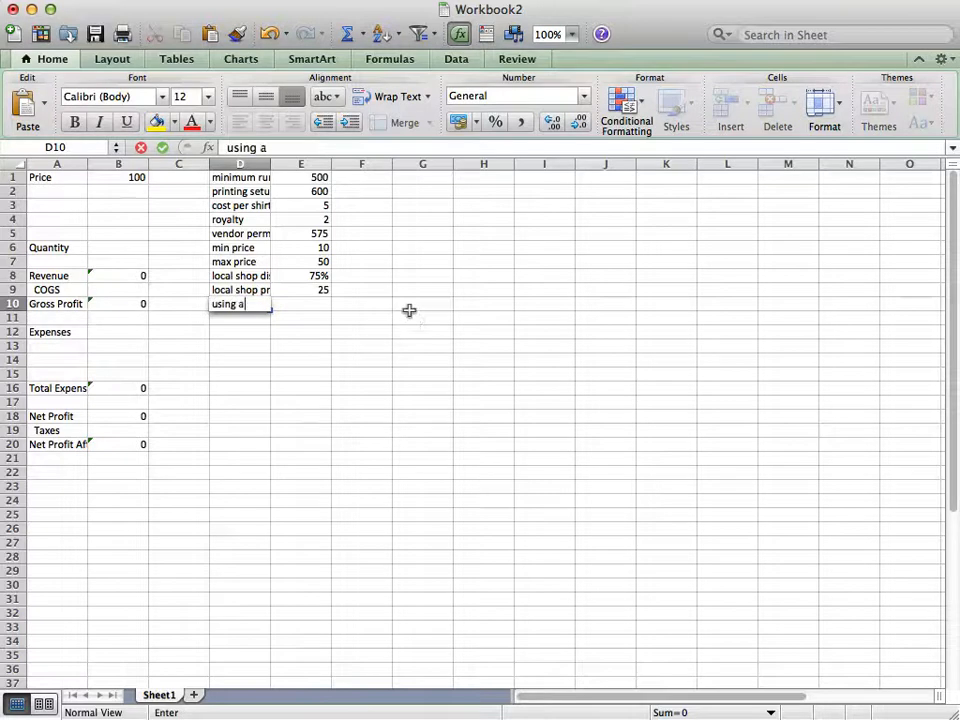
type("dvertising sales")
key("Tab")
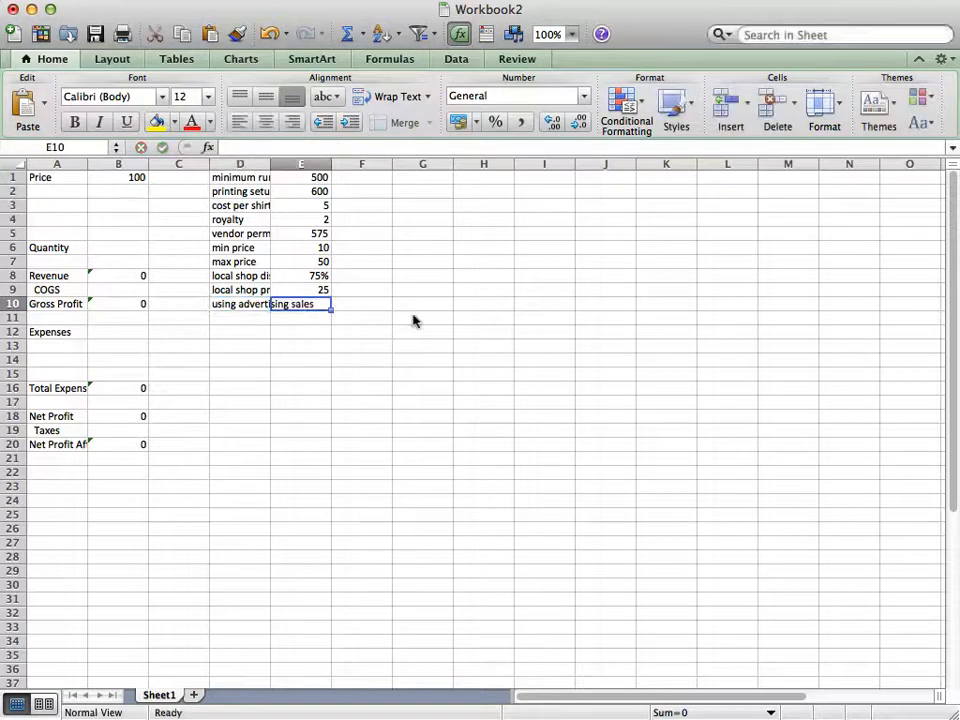
left_click(220, 304)
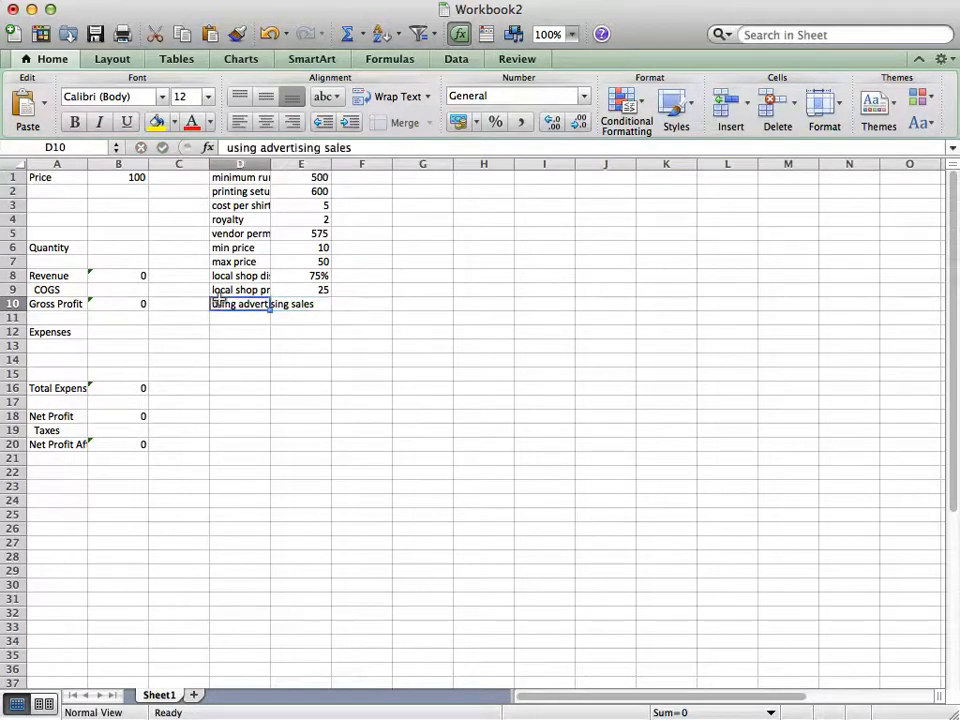
Extend the label in D10 to read "using advertising sales percentage"
left_click(389, 143)
type("perce")
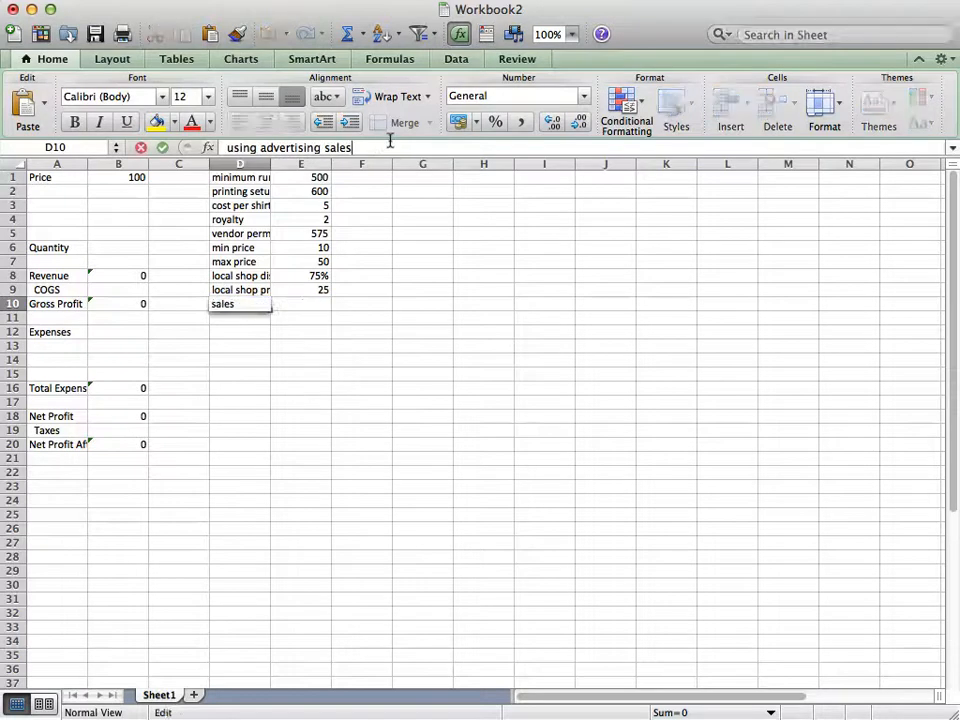
type("ntage")
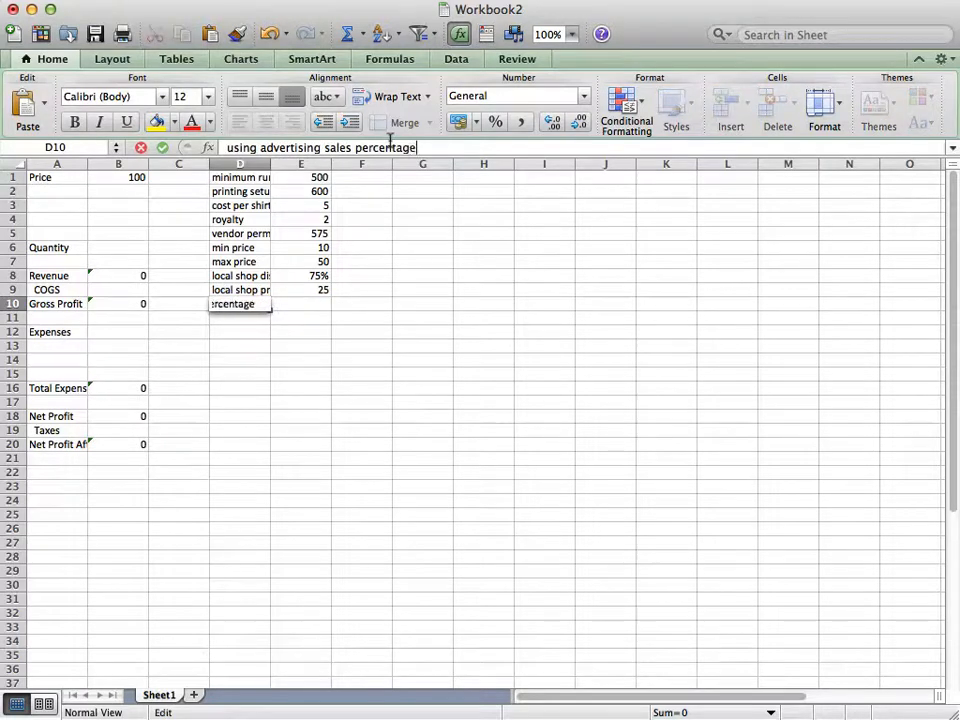
key("Tab")
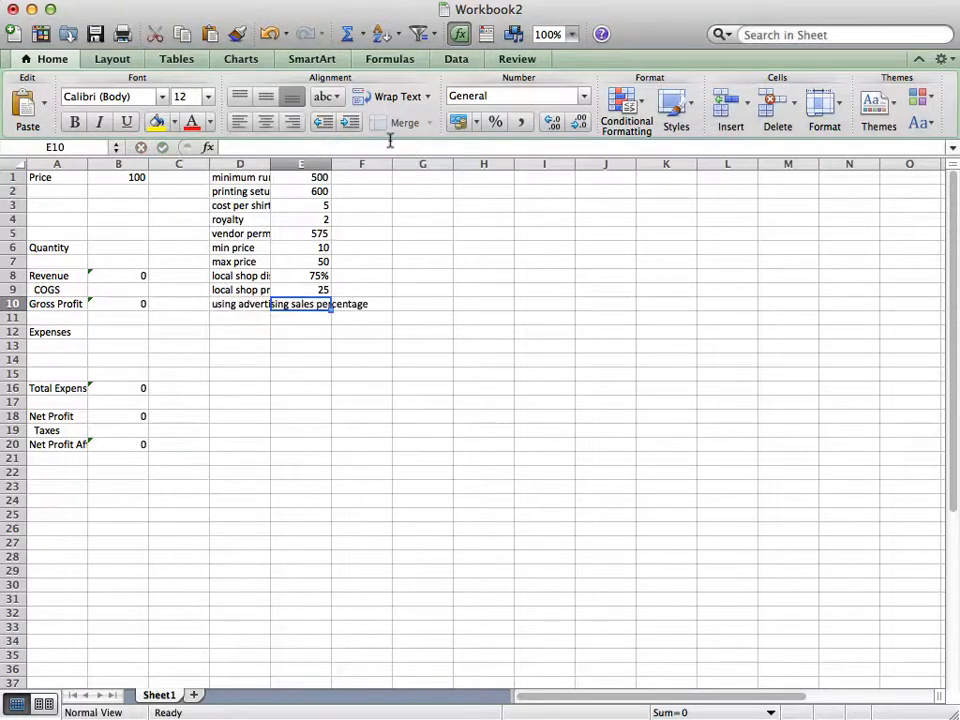
Enter 15% in E10 as the sales percentage when using advertising
type("1")
key("BackSpace")
type("15%")
key("Return")
key("Left")
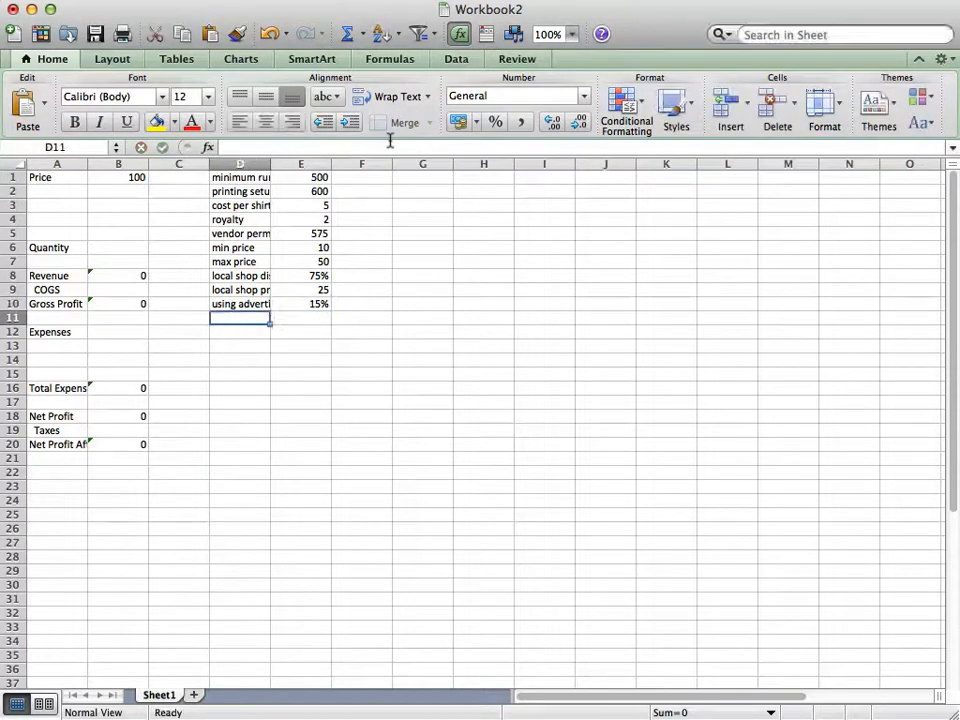
Add the assumption "not using advertising sales percentage" in D11 with a value of 9% in E11
type("not")
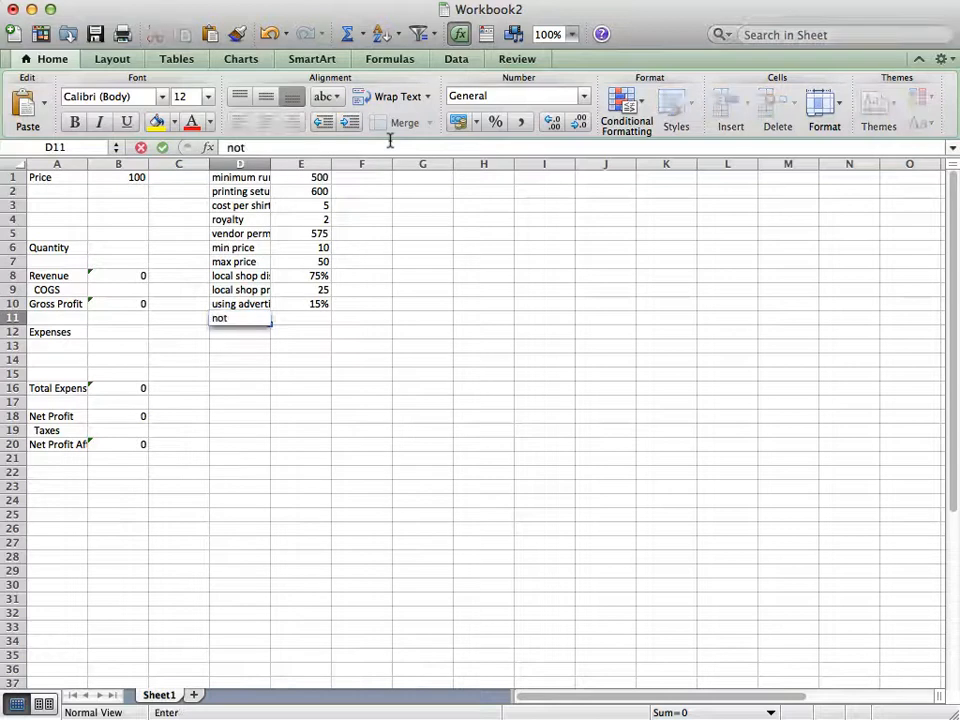
type(" using advertising")
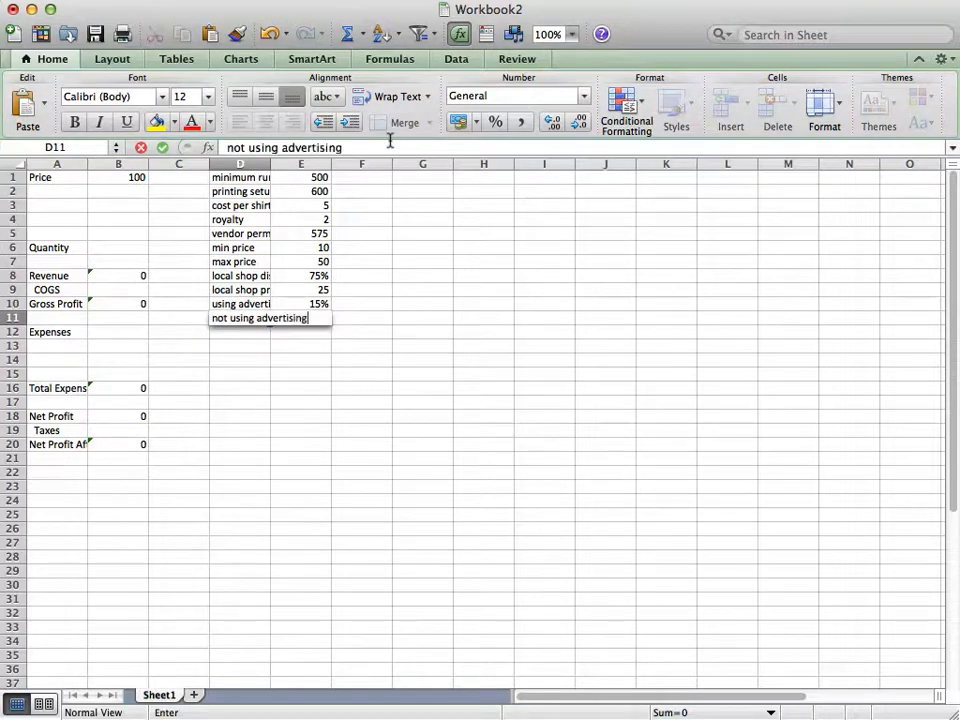
type(" sales pe")
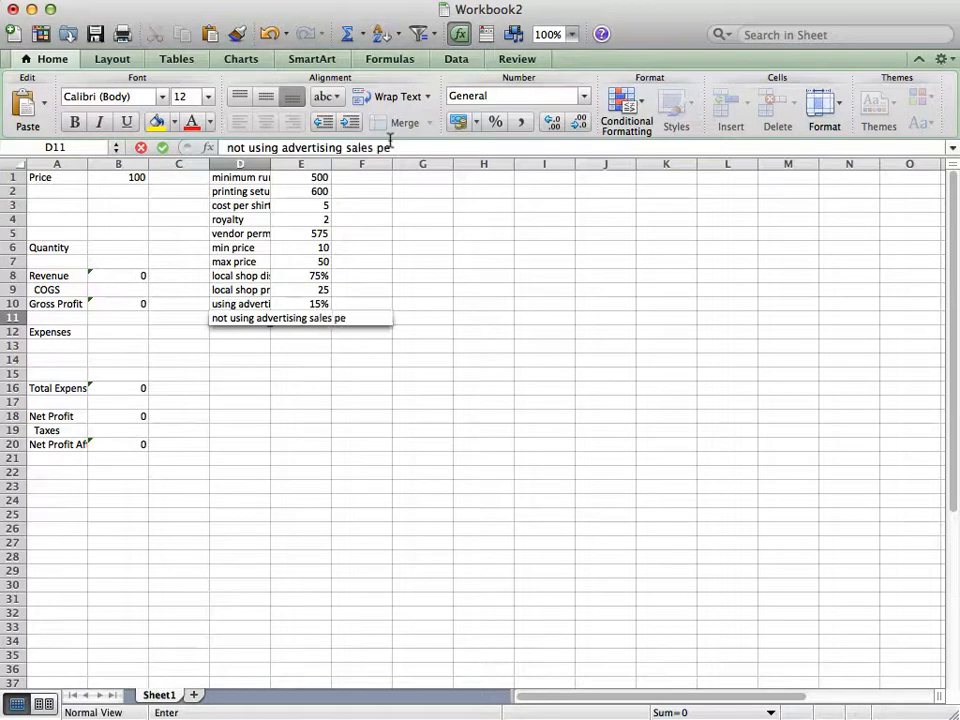
type("rcentage")
key("Tab")
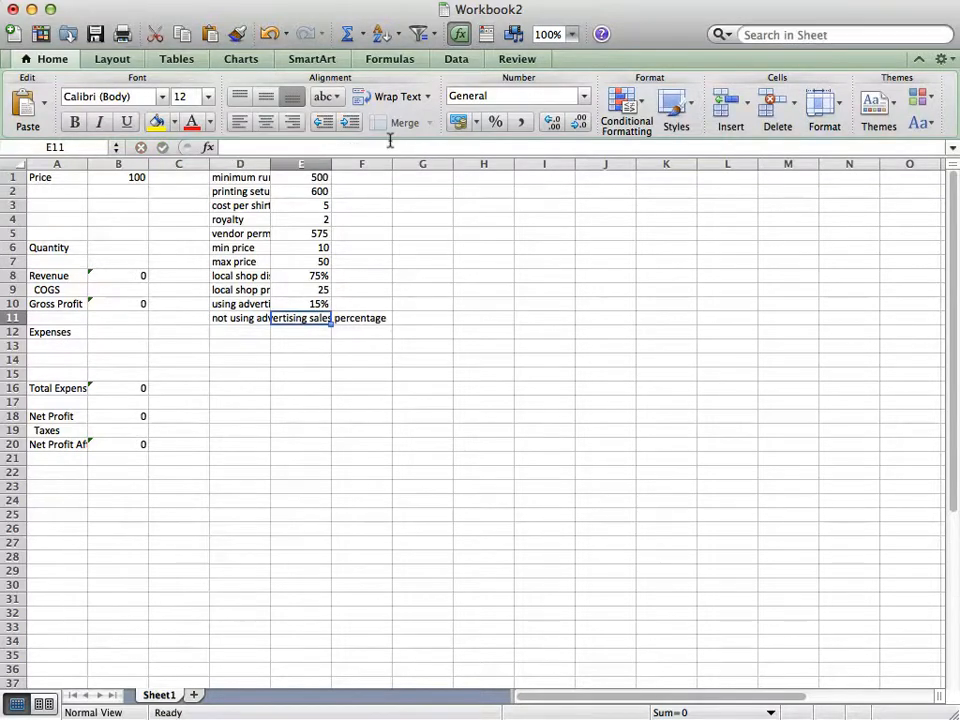
type("9%")
key("Return")
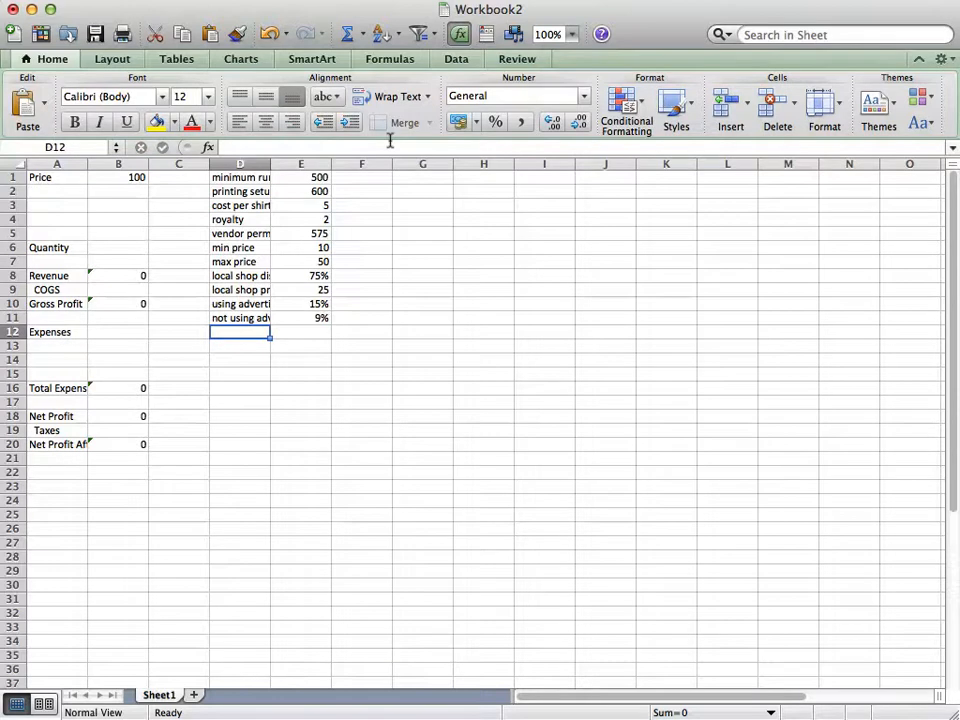
Add the assumption "attendance" in D12 with a value of 10,000 in E12
type("attendance")
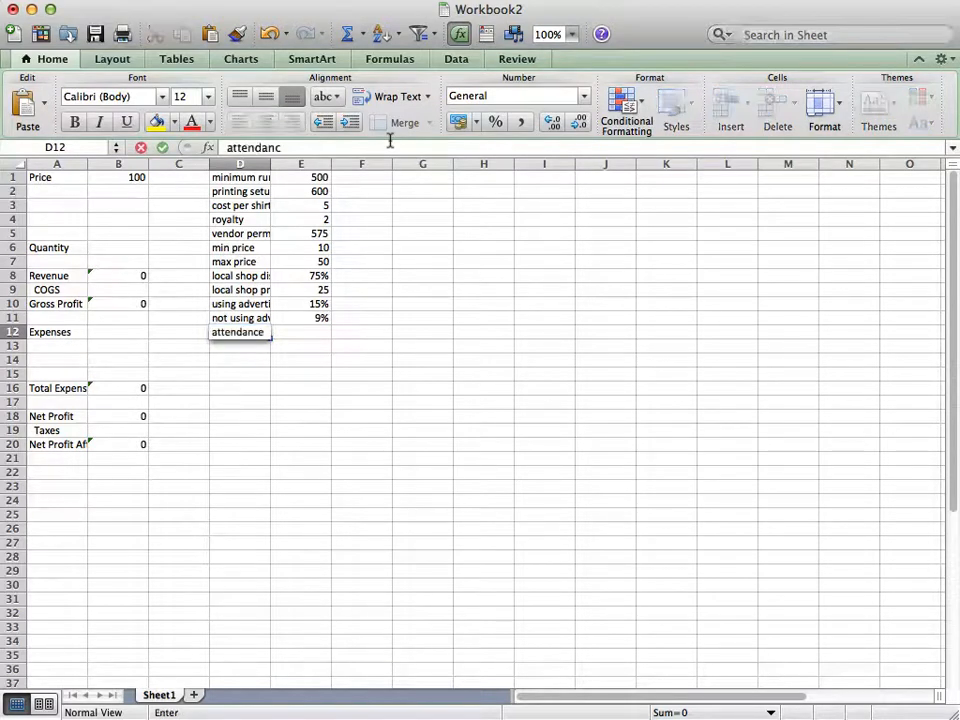
key("Tab")
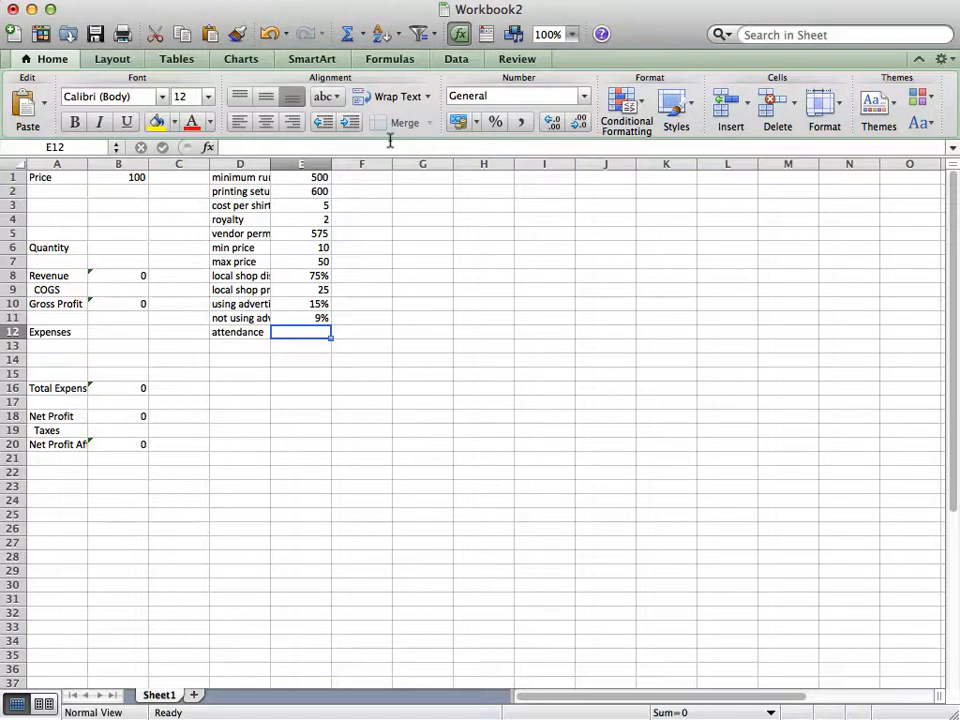
type("10,0")
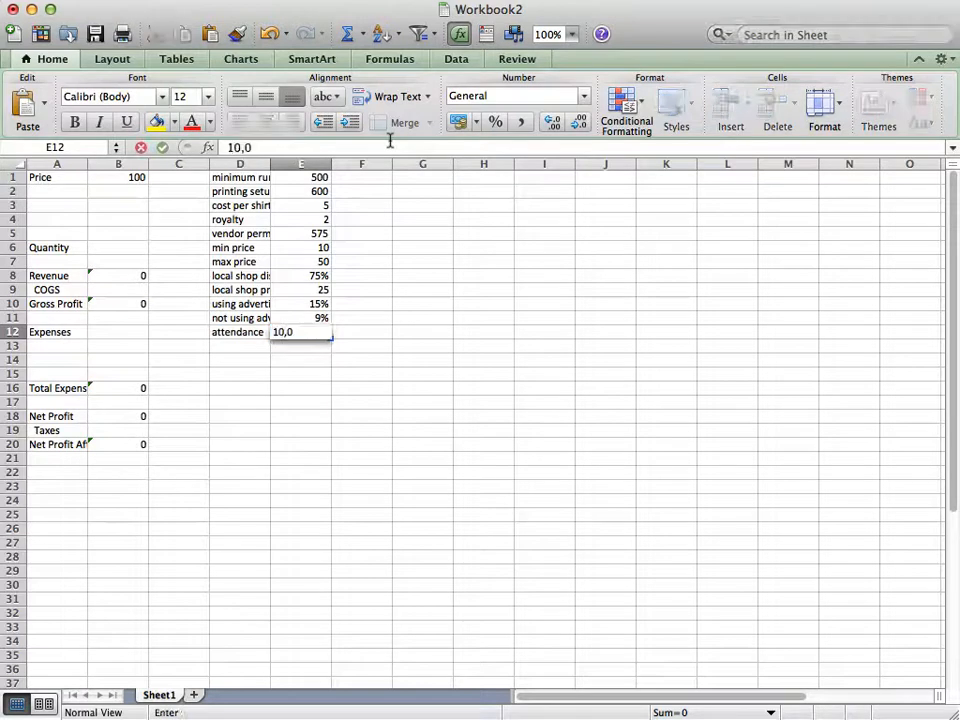
type("00")
key("Return")
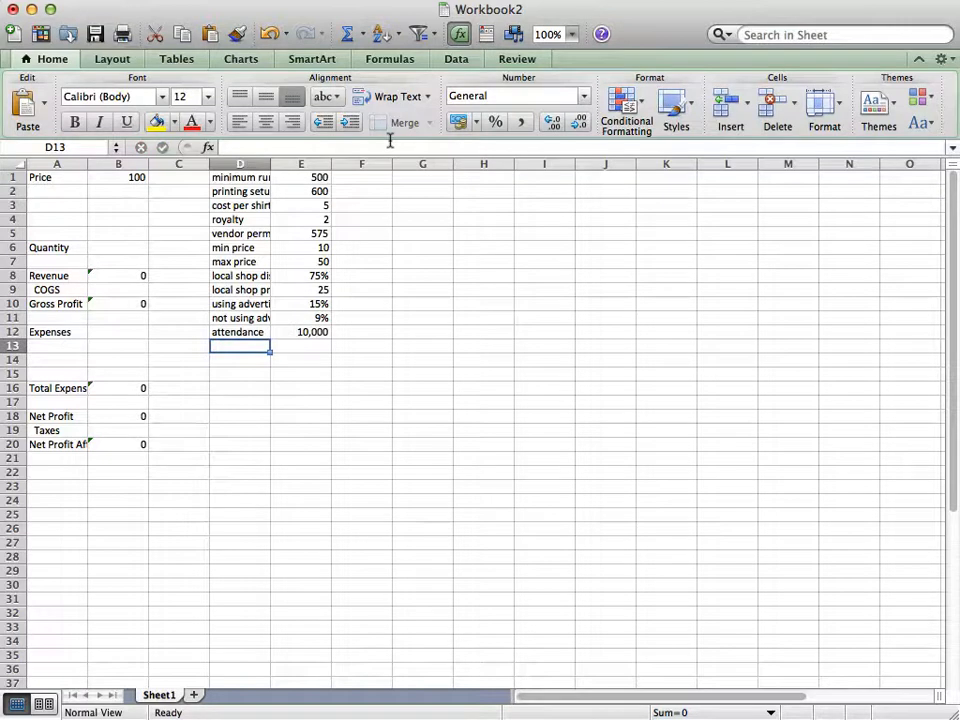
Add the assumption "base cost for advertising" in D13 and enter 500 in E13
type("base cot")
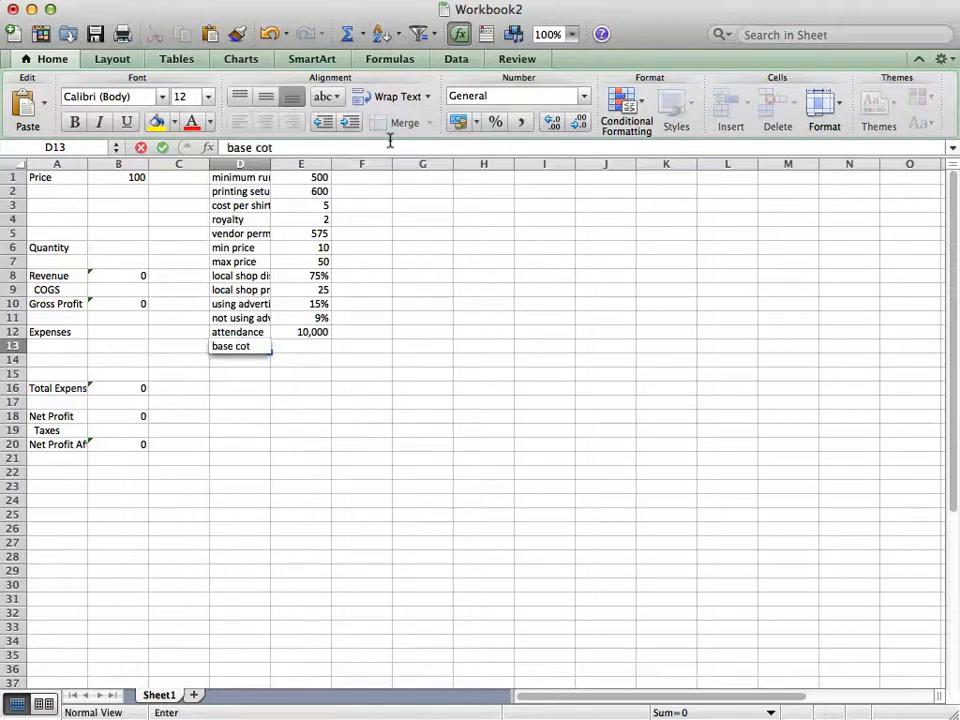
key("BackSpace")
type("st for advers")
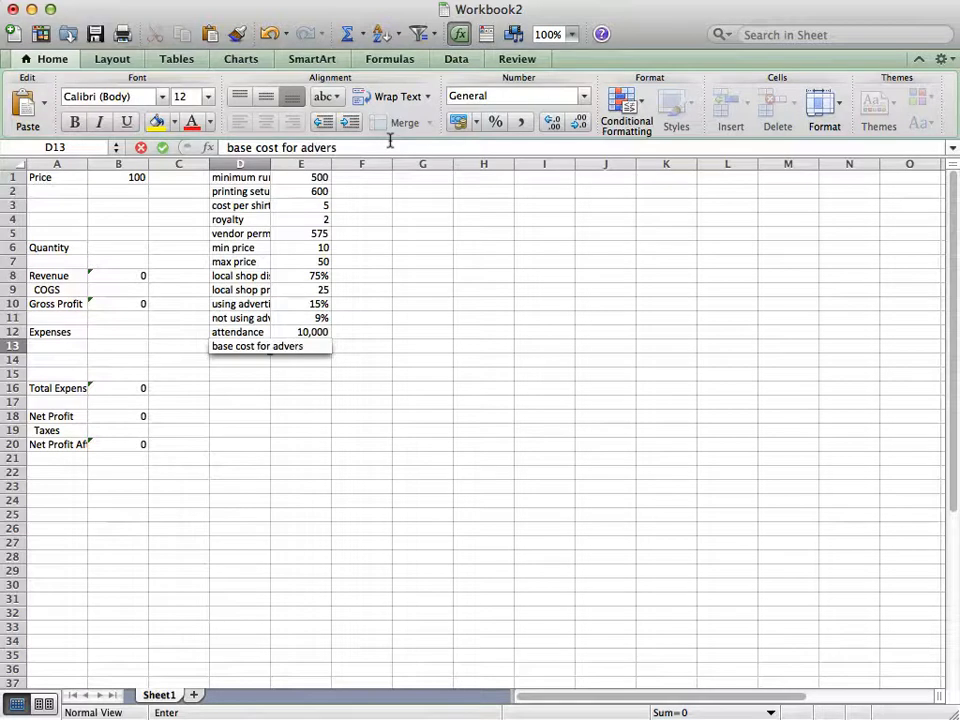
key("BackSpace")
type("tising")
key("Tab")
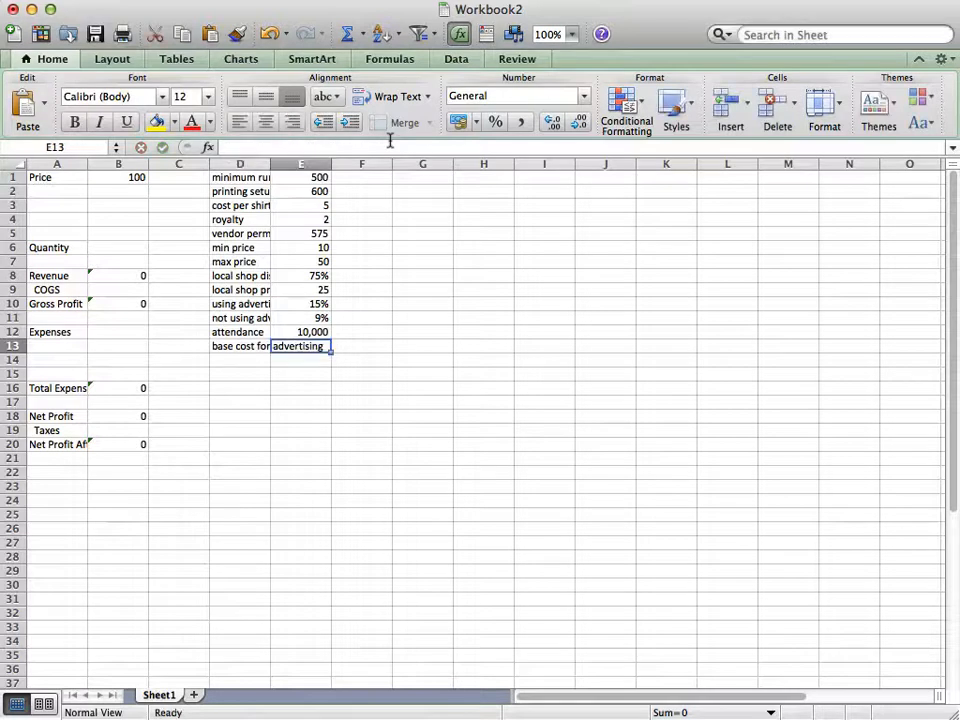
type("5000")
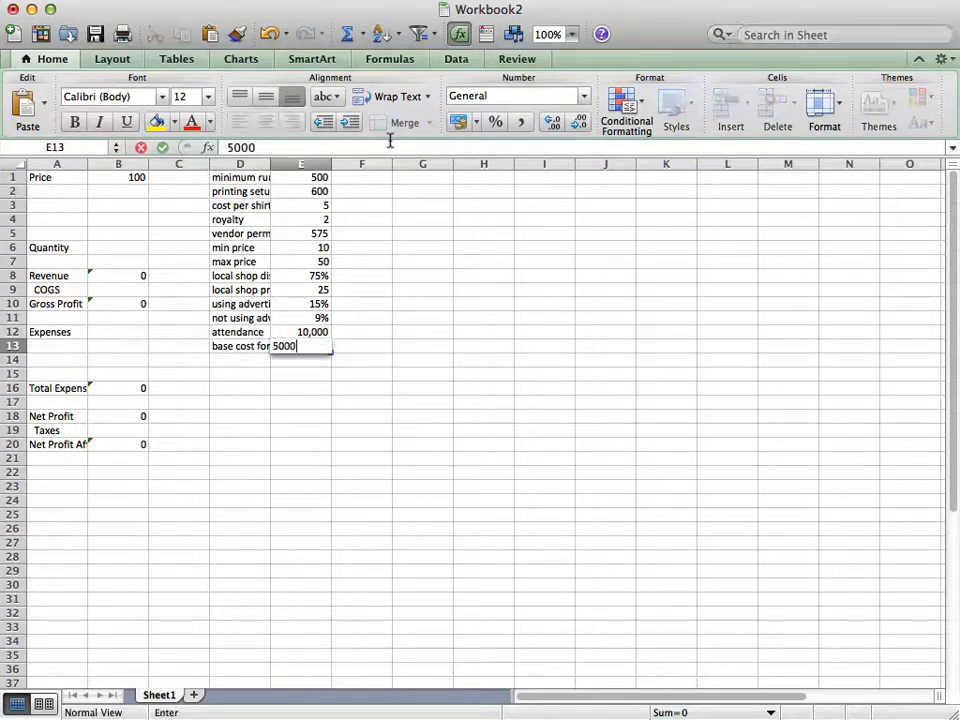
key("BackSpace")
key("Return")
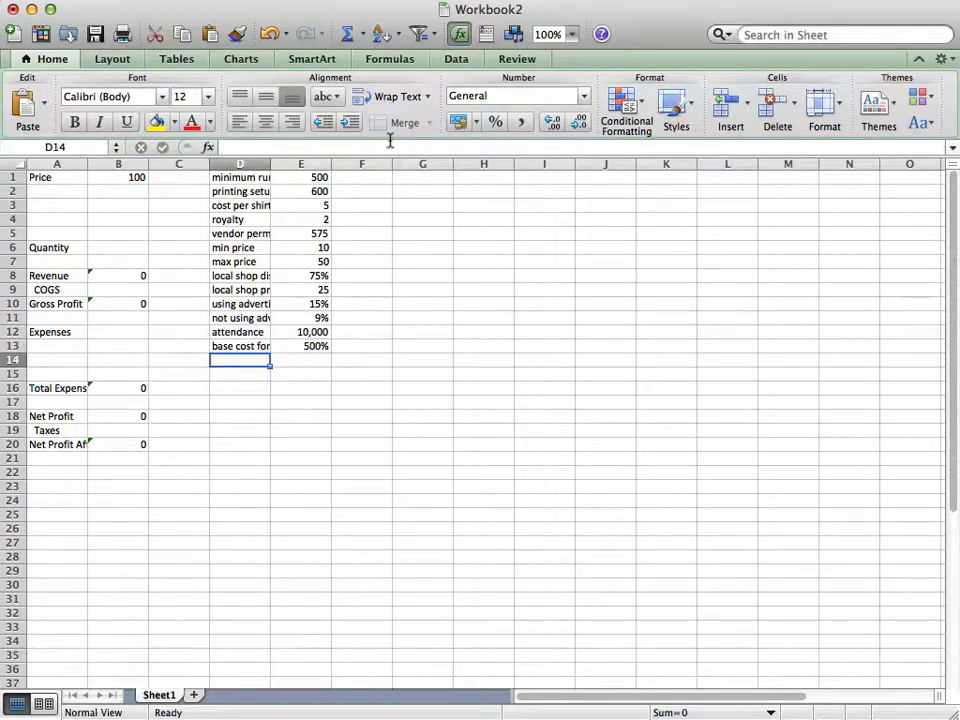
Add the assumption "percentage cost for advertising" in D14 with a value of 5% in E14
type("per")
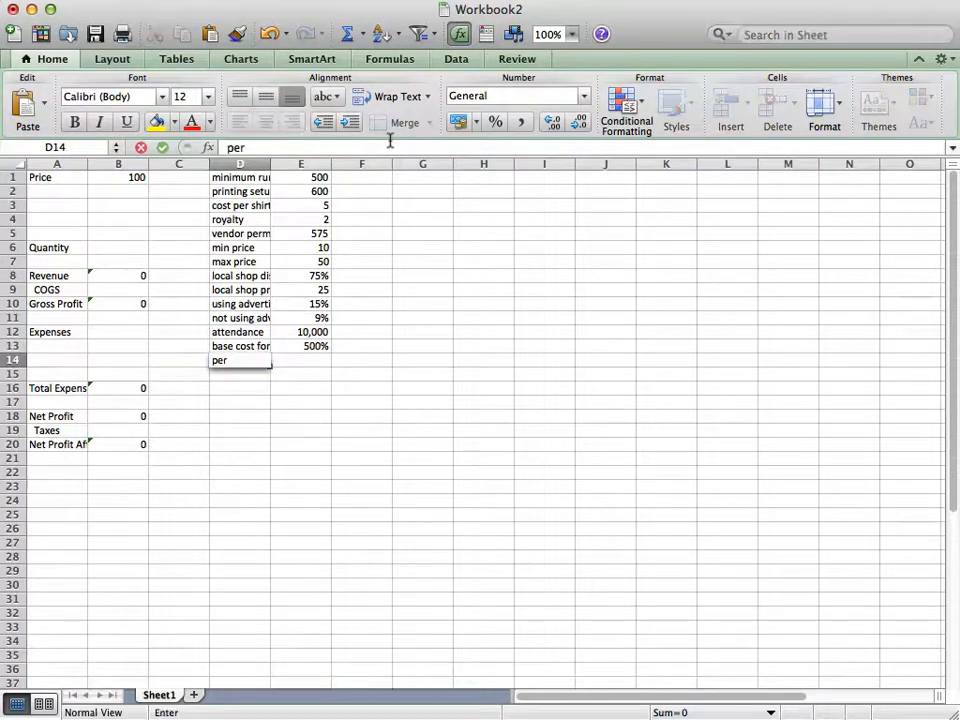
type("centage cos")
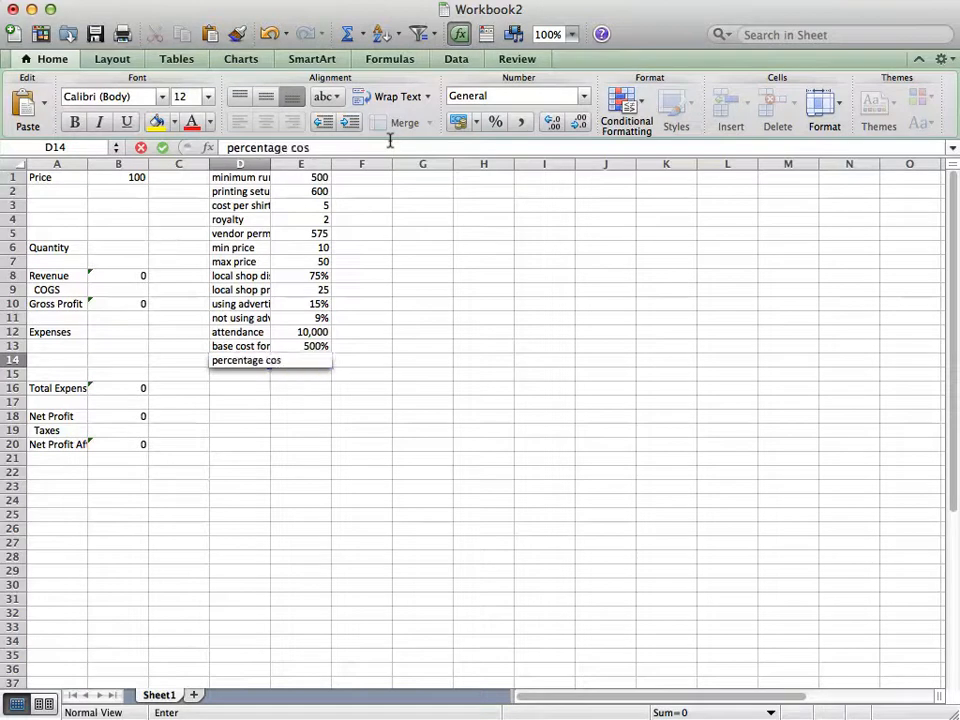
type("t for advertising")
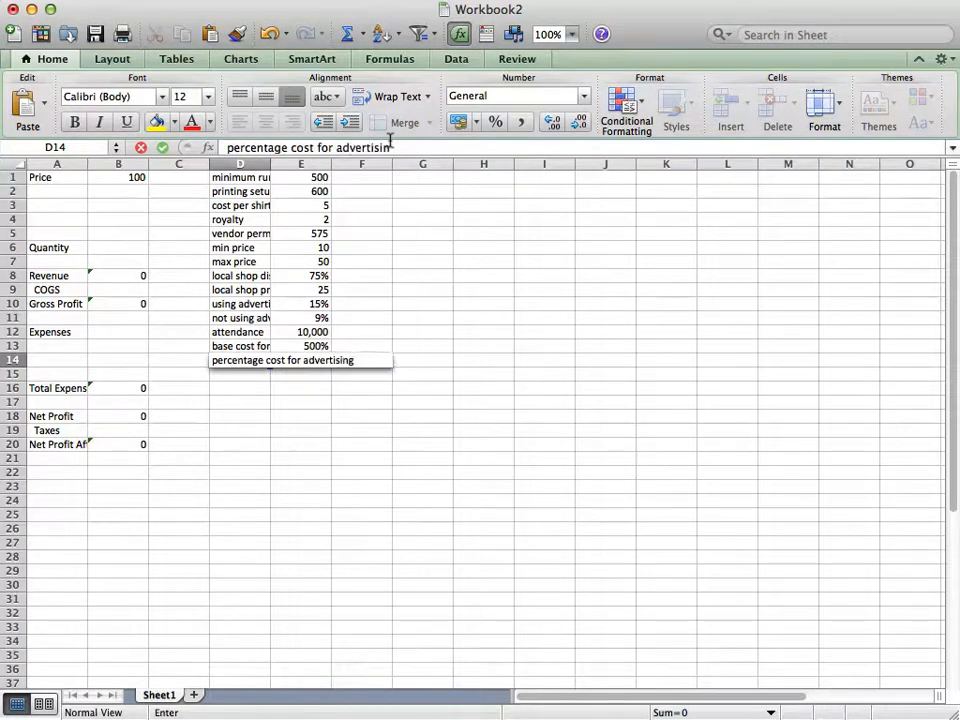
key("Tab")
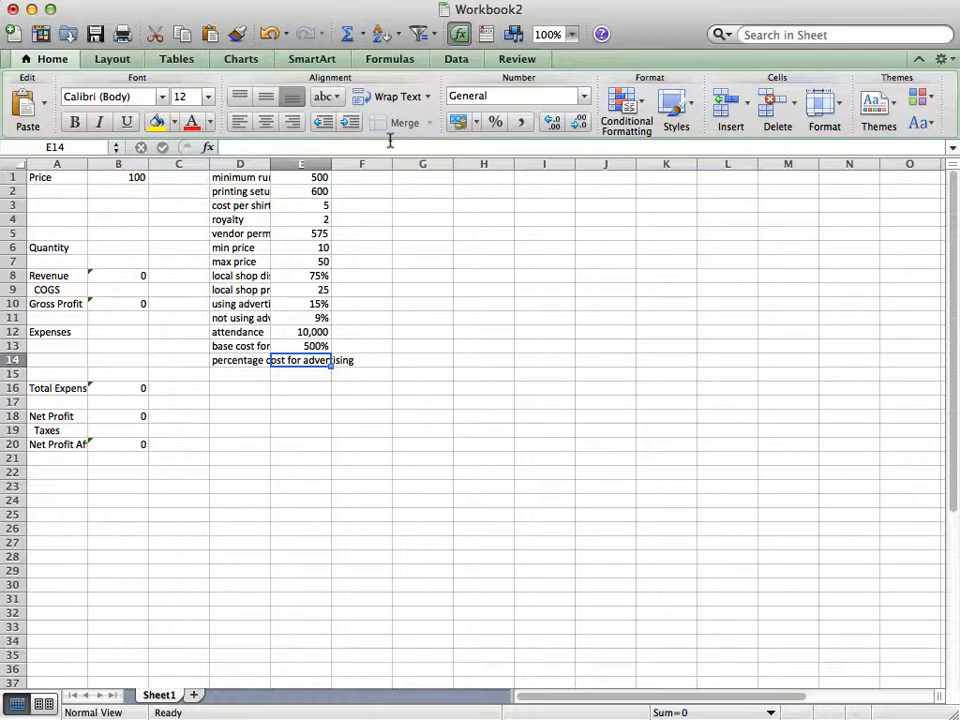
type("5%")
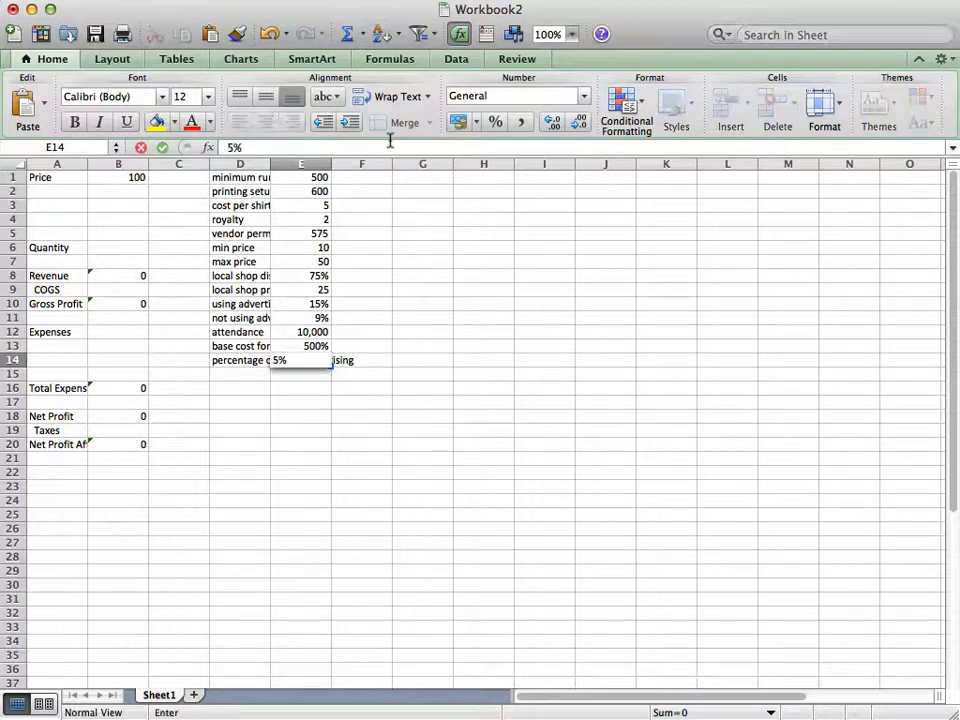
key("Return")
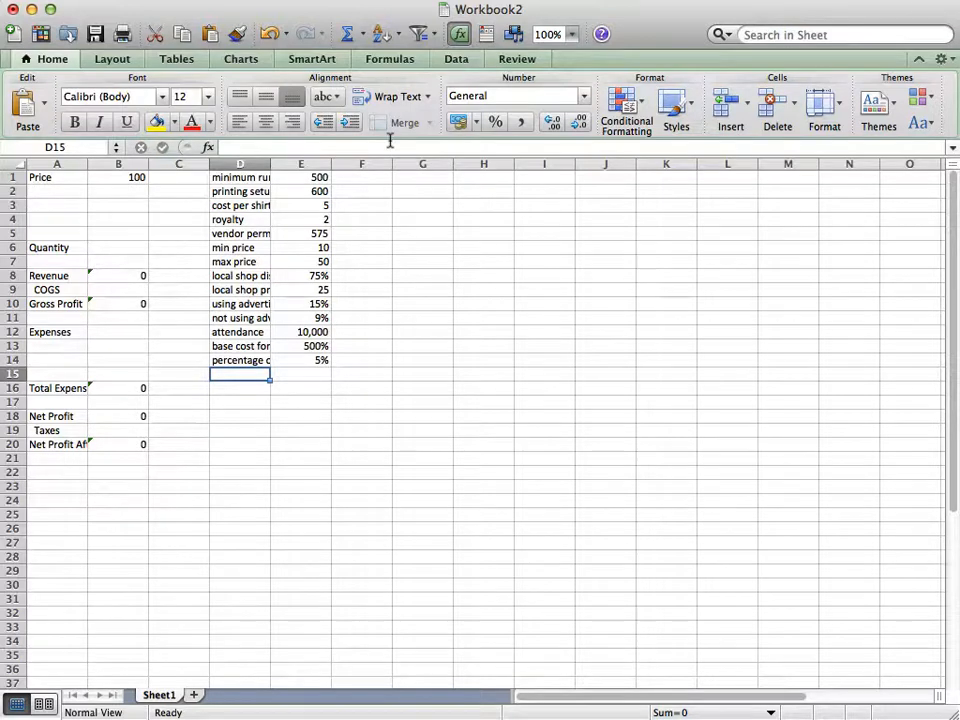
Add the assumption "budget" in D15 and enter 5000 in E15
type("budget")
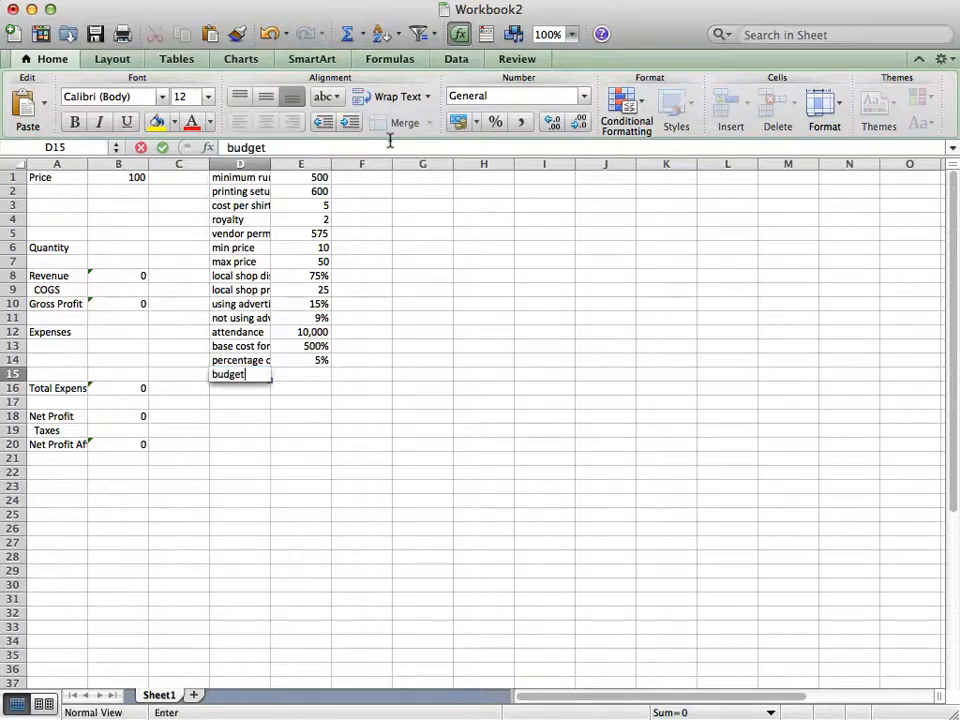
key("Tab")
type("5000")
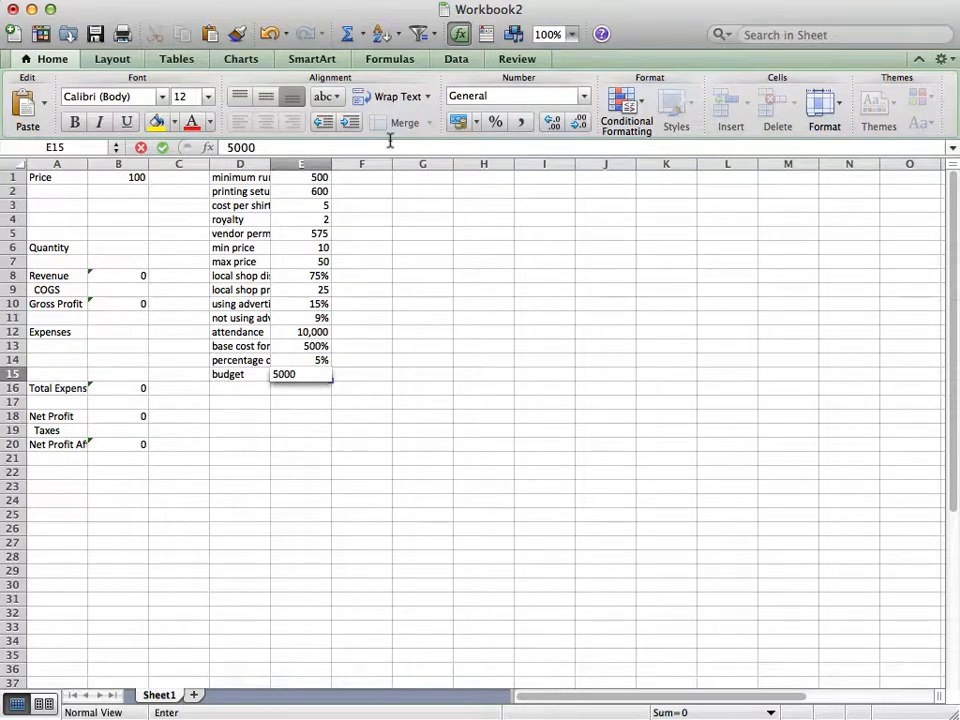
key("Return")
key("Return")
key("Return")
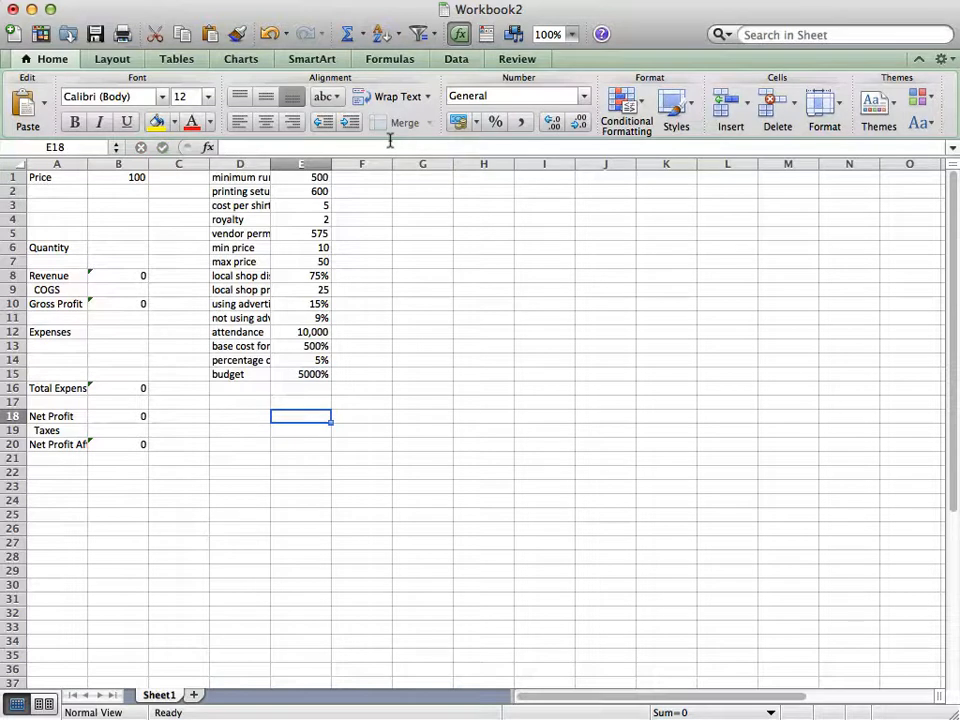
Enter the label "taxes" in D18, leaving a gap below the budget row
key("Left")
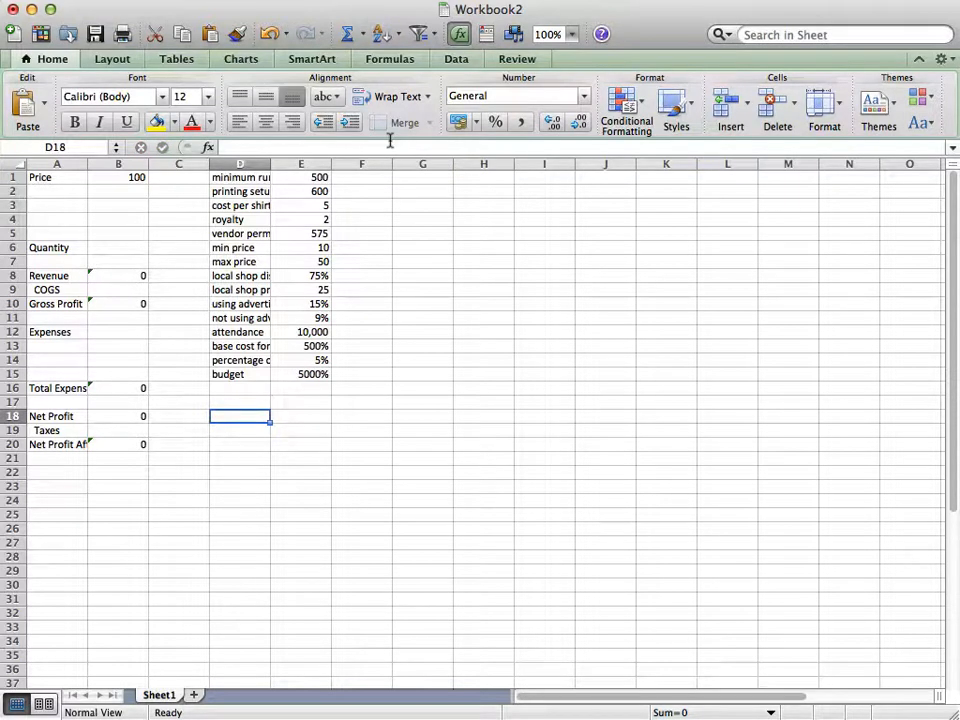
type("taxes")
key("Tab")
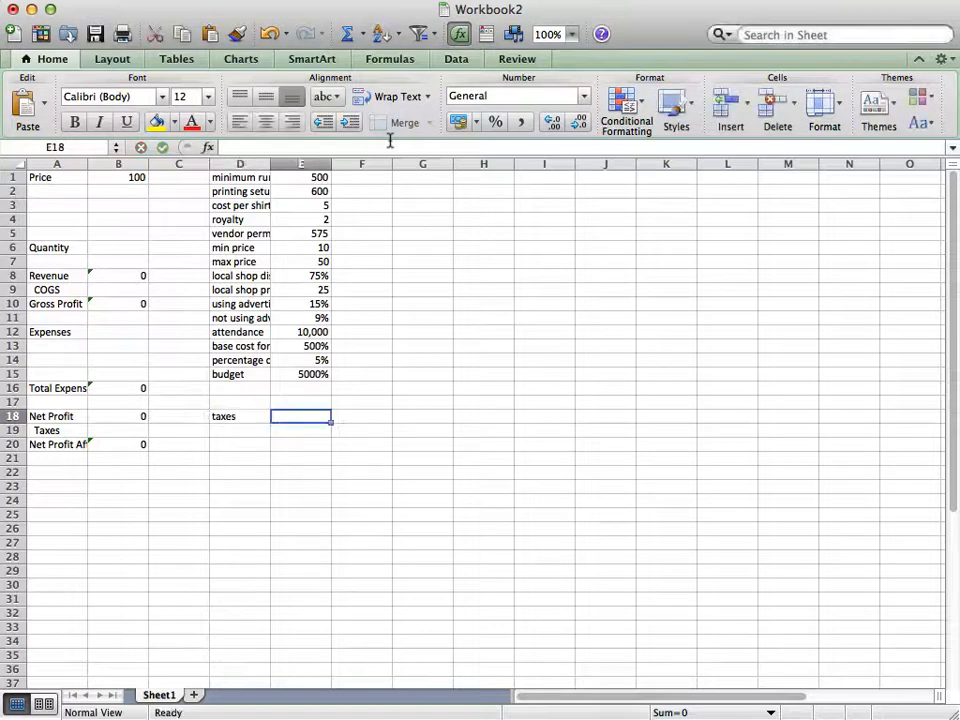
Replace the label in D18 with "tax rate" and enter 35% beside it in E18
key("Left")
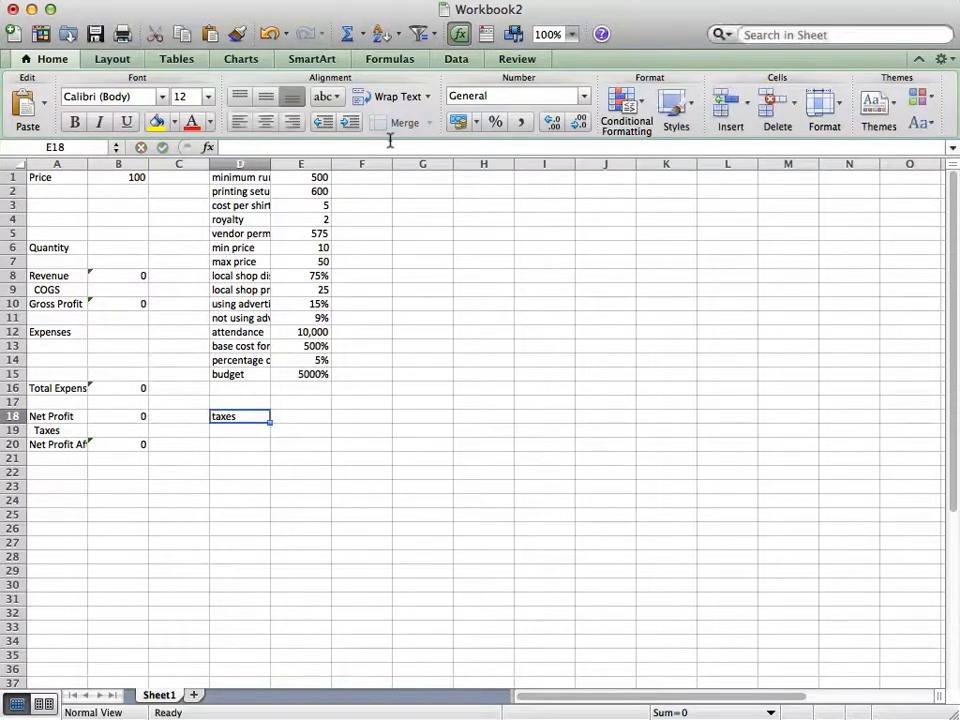
type("taxr")
key("BackSpace")
type("r")
key("BackSpace")
type("rate")
key("Tab")
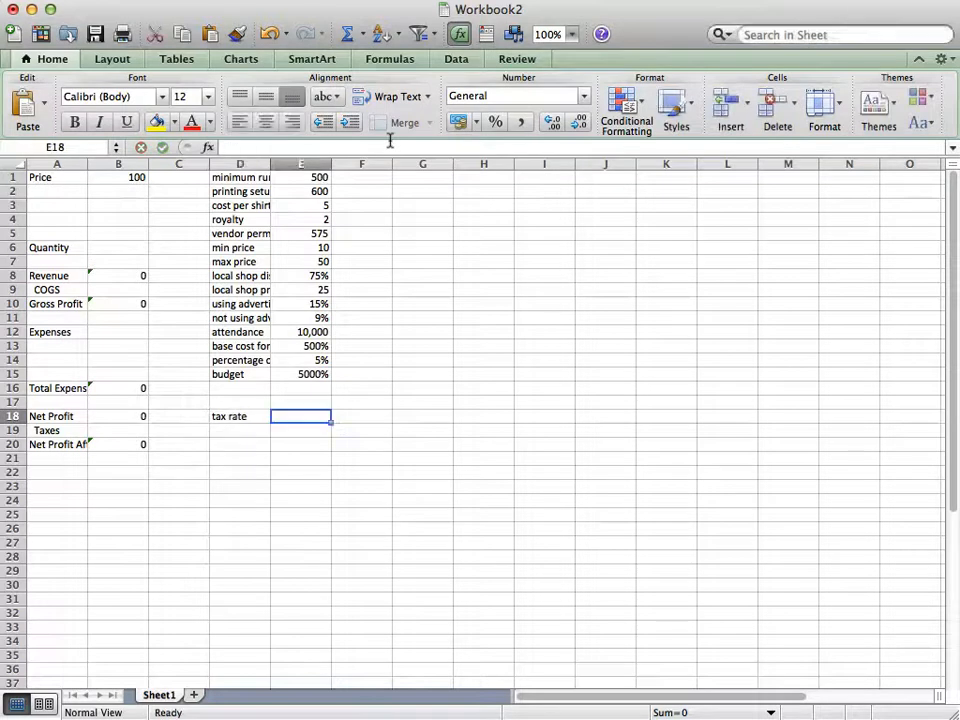
type("35")
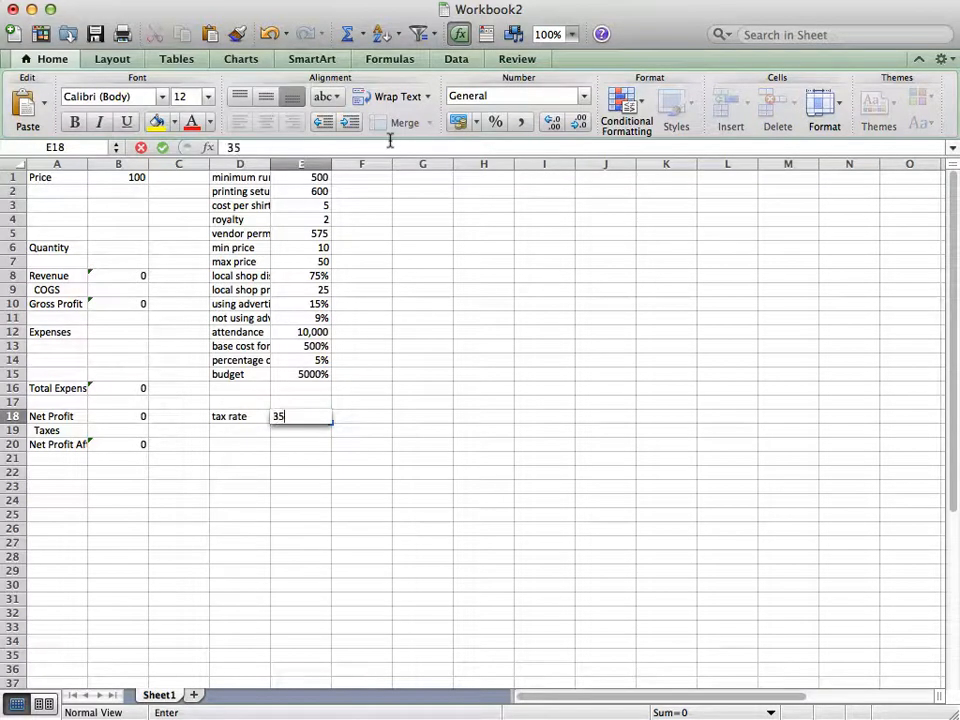
type("%")
key("Return")
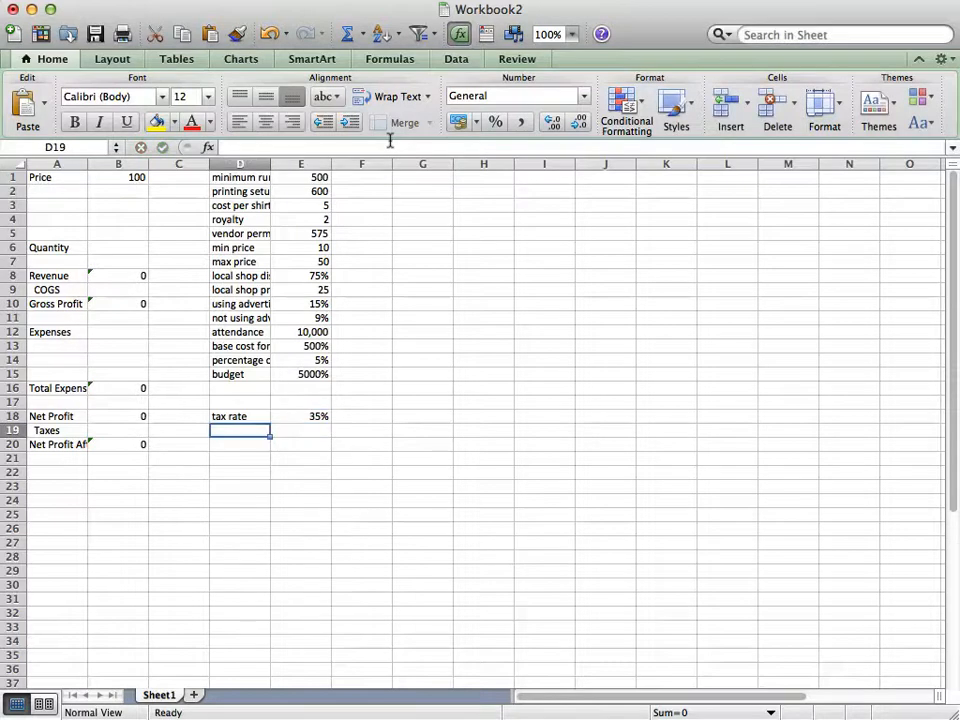
Re-enter the base cost in E13 as $500 and the budget in E15 as $5000
key("Up")
key("Up")
key("Up")
key("Up")
key("Up")
key("Down")
key("Right")
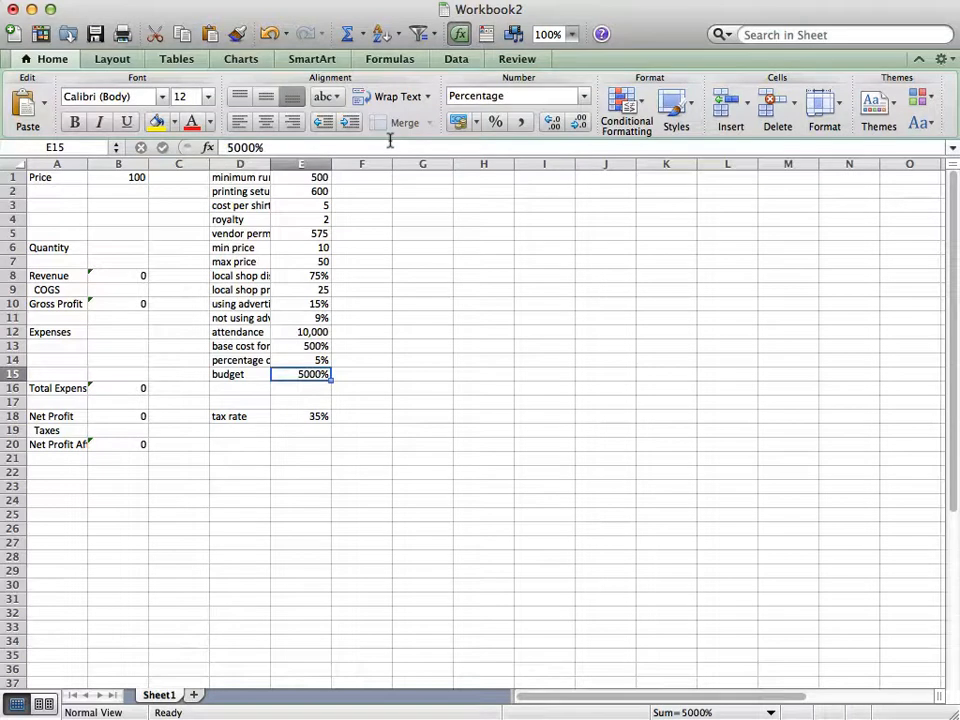
key("Up")
key("Up")
type("$500")
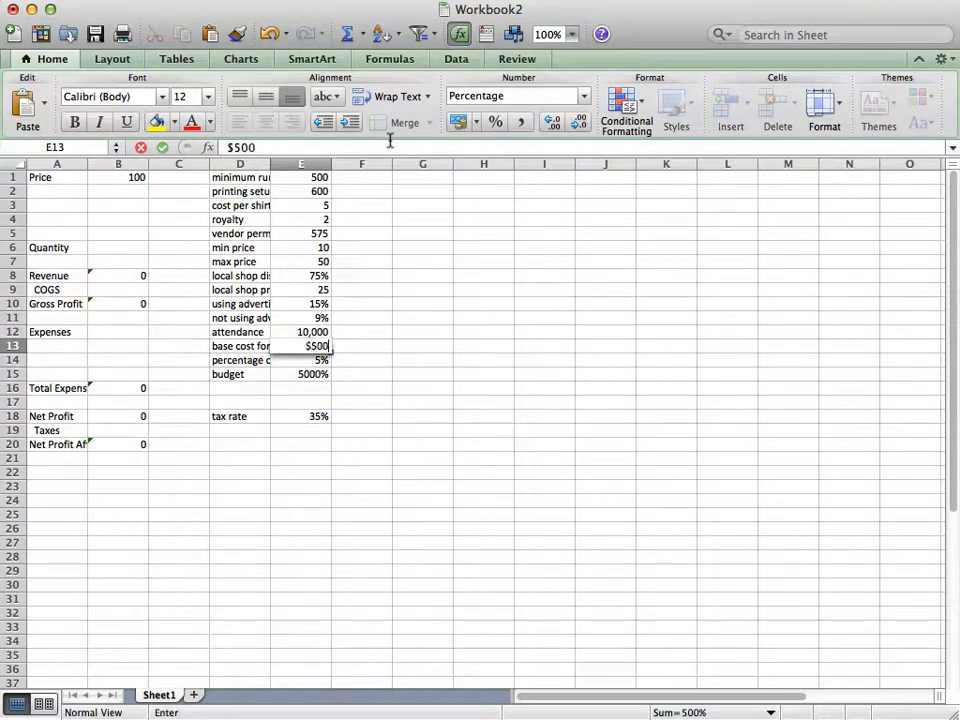
key("Return")
key("Down")
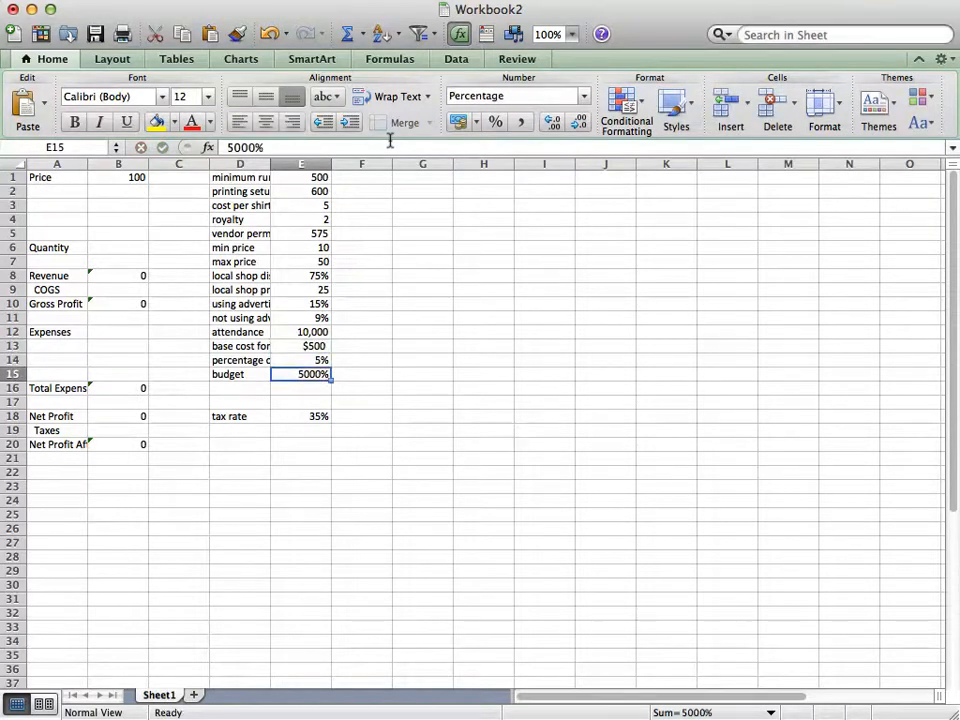
type("$5000")
key("Return")
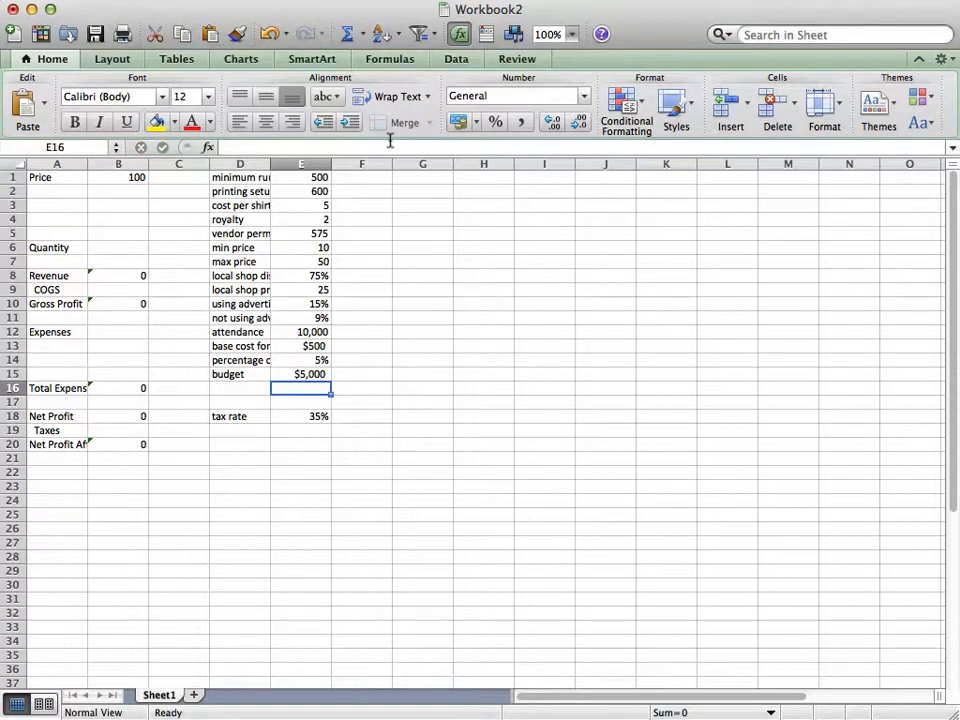
Add the label "Advertising" in A2 below Price
key("Left")
key("Left")
key("Left")
key("Up")
key("Up")
key("Up")
key("Up")
key("Up")
key("Up")
key("Up")
key("Up")
key("Up")
key("Up")
key("Up")
key("Up")
key("Up")
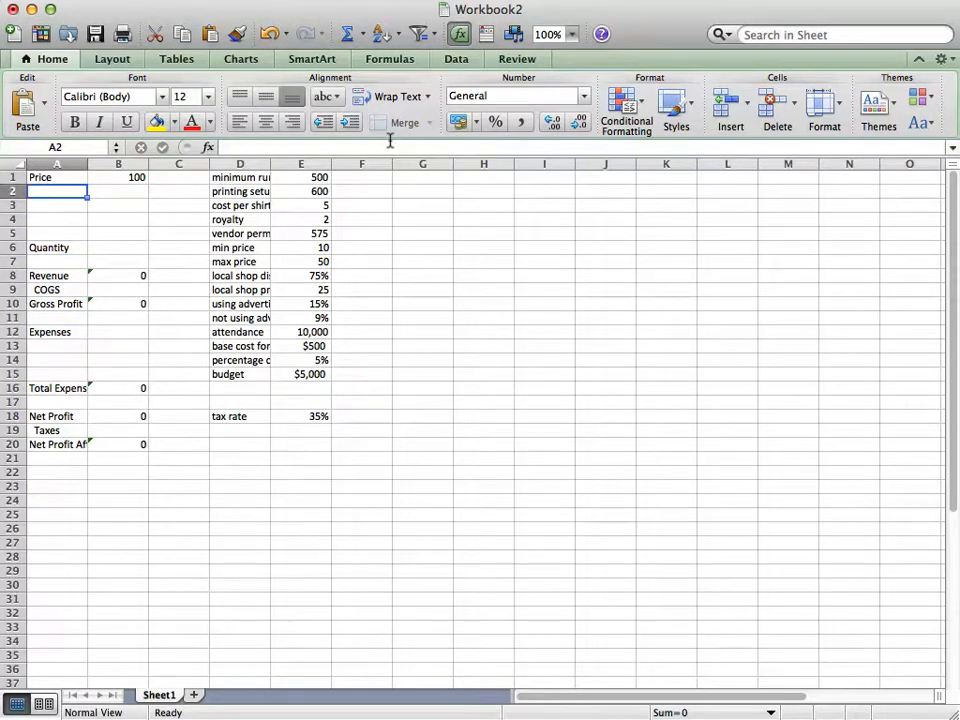
type("A")
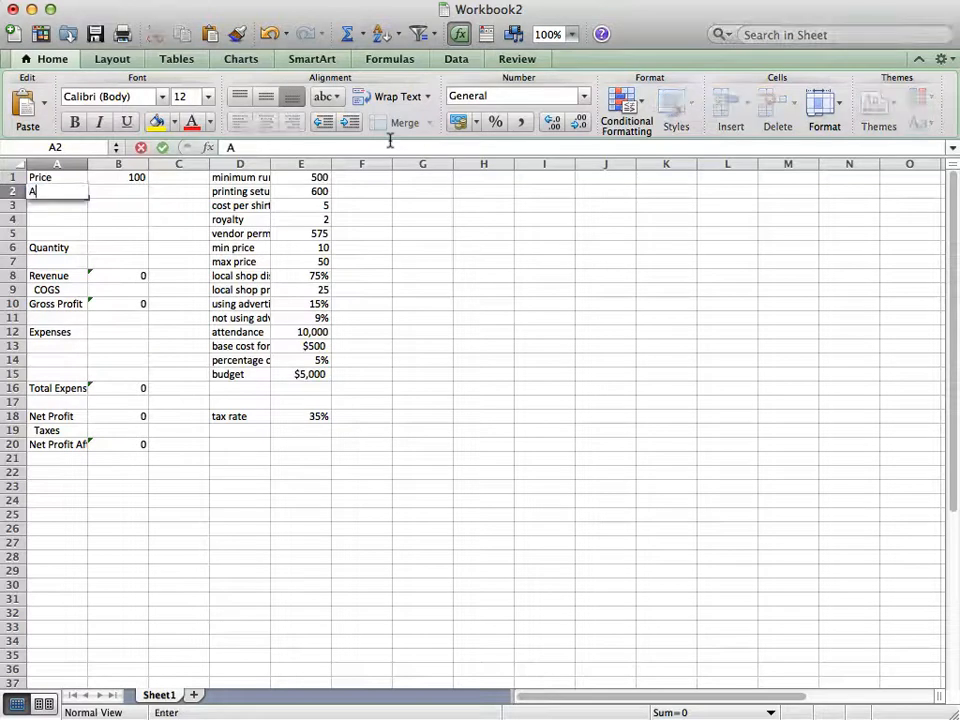
type("dvertising")
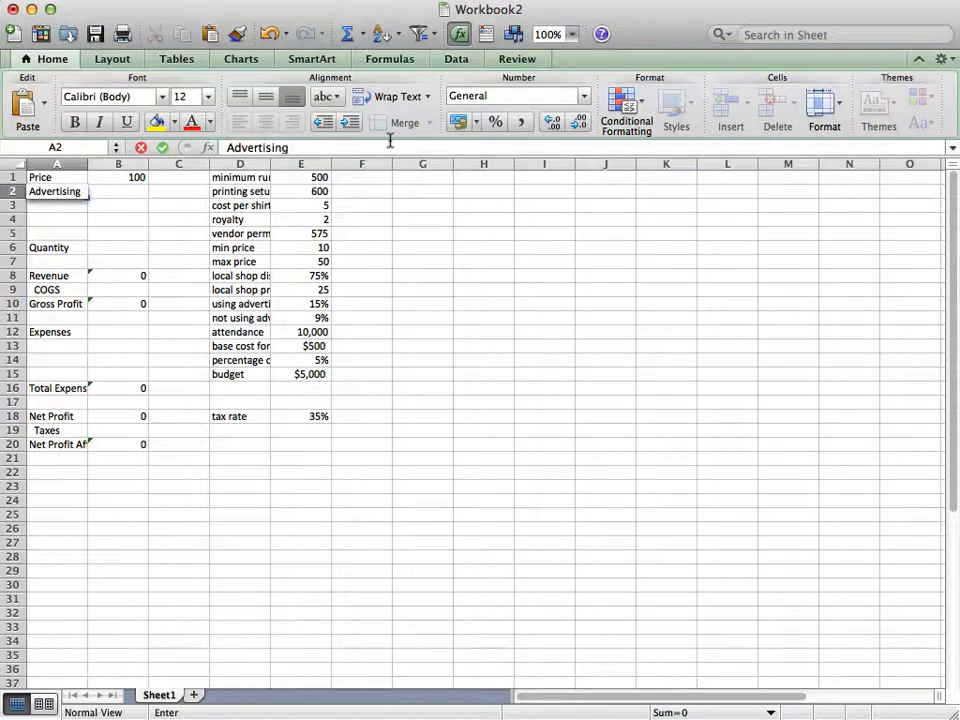
key("Return")
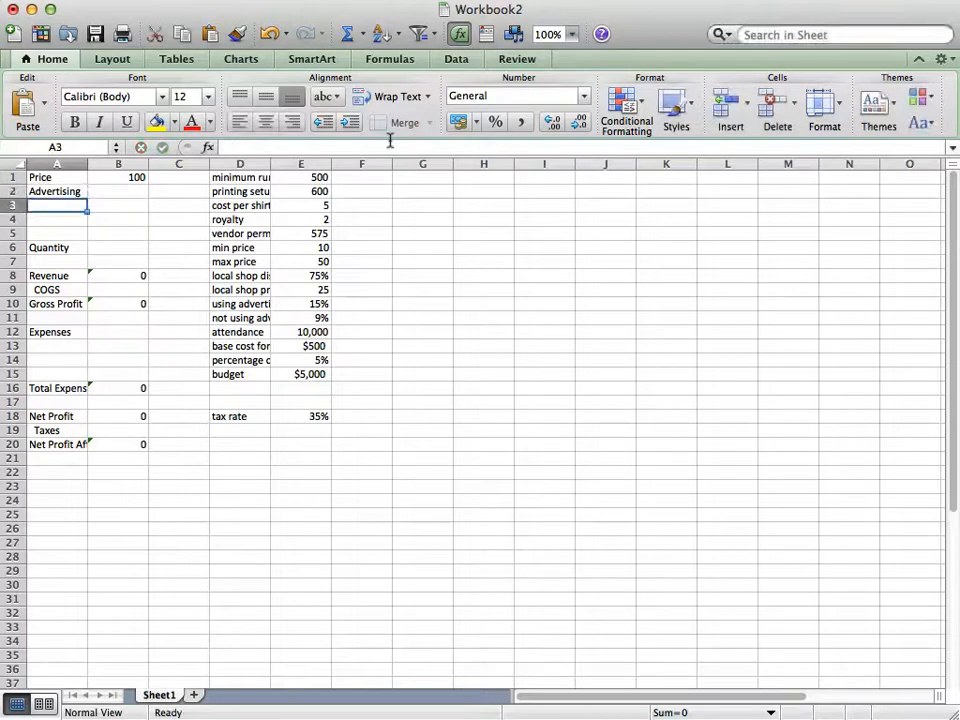
Add the label "Shirts to order" in A3 below Advertising
type("Shirt to")
key("BackSpace")
key("BackSpace")
key("BackSpace")
type("s to order")
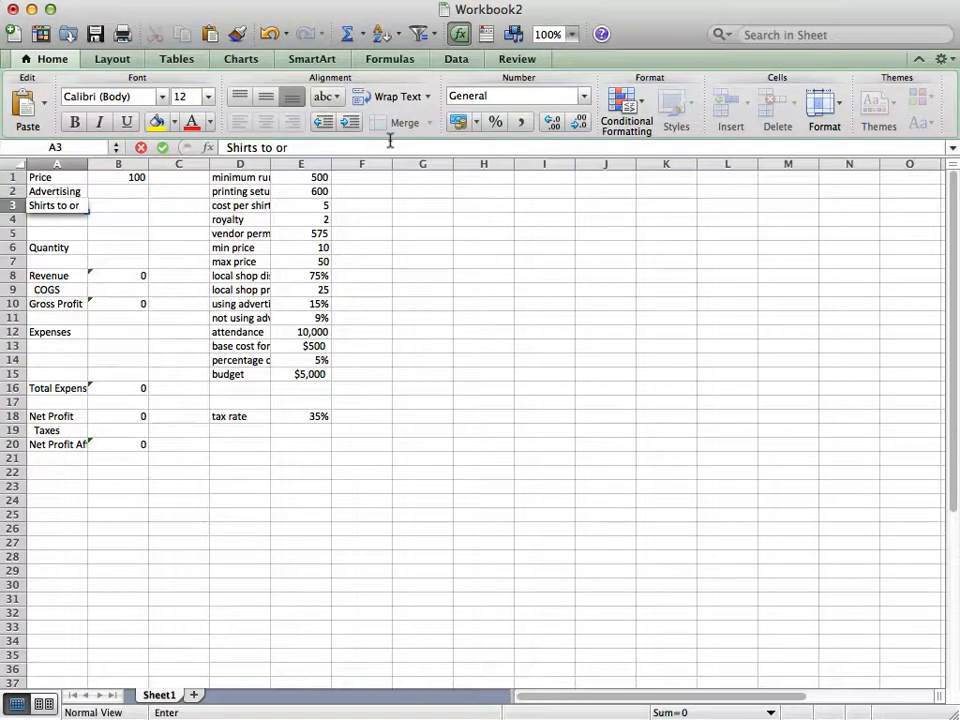
key("Return")
Write the constraint note "initial order cannot exceed budget" in D19 below the tax rate
key("Down")
key("Down")
key("Down")
key("Down")
key("Down")
key("Down")
key("Down")
key("Down")
key("Down")
key("Down")
key("Down")
key("Down")
key("Down")
key("Down")
key("Down")
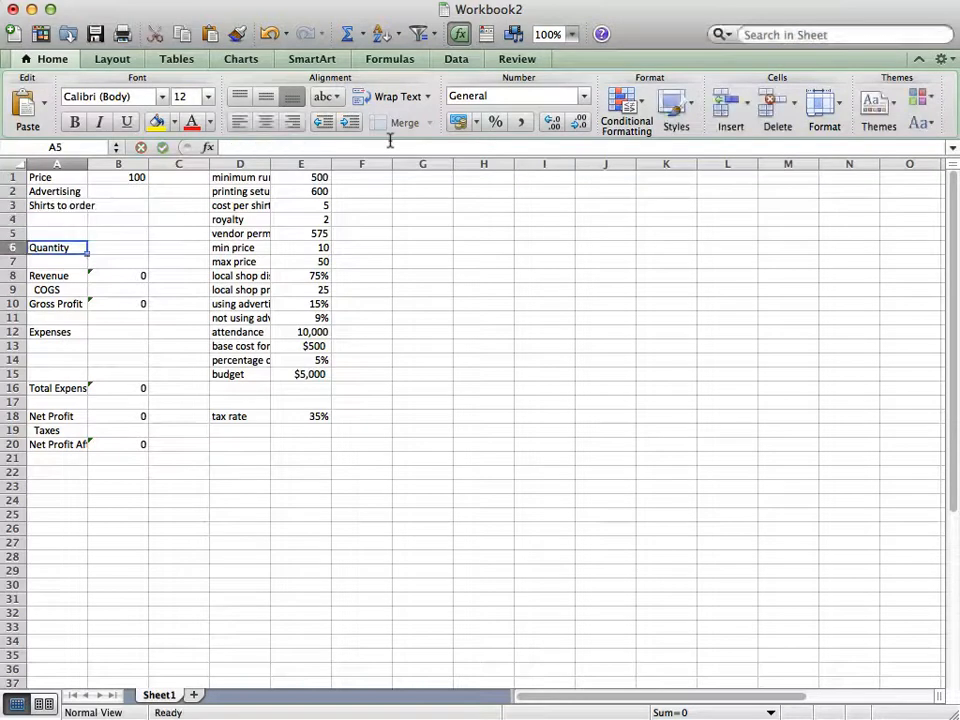
key("Down")
key("Right")
key("Right")
key("Right")
key("Up")
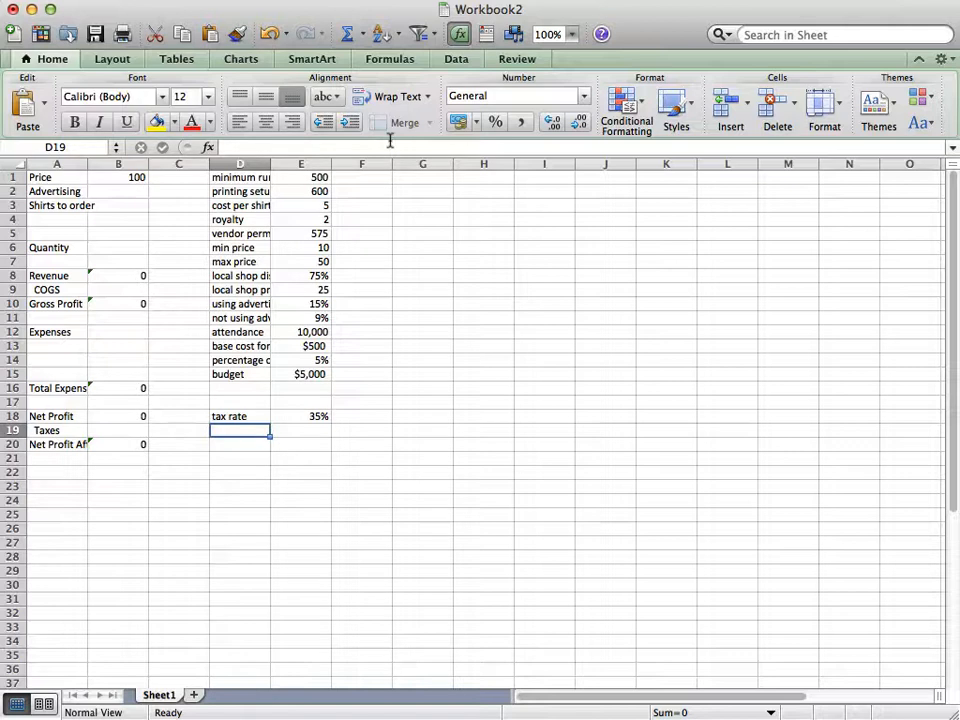
type("in")
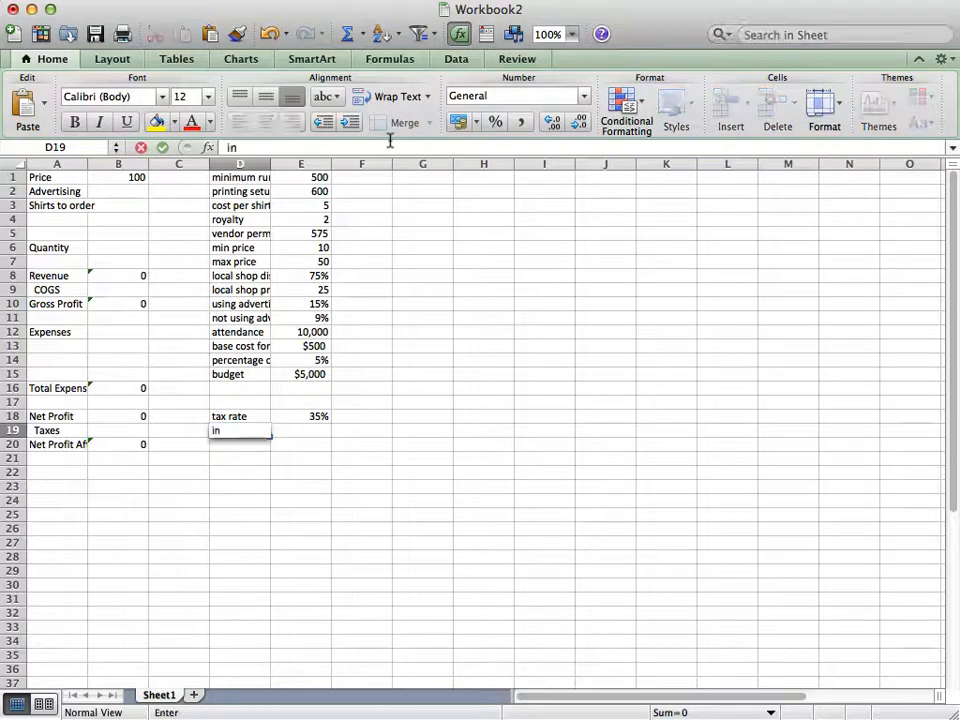
type("itial order")
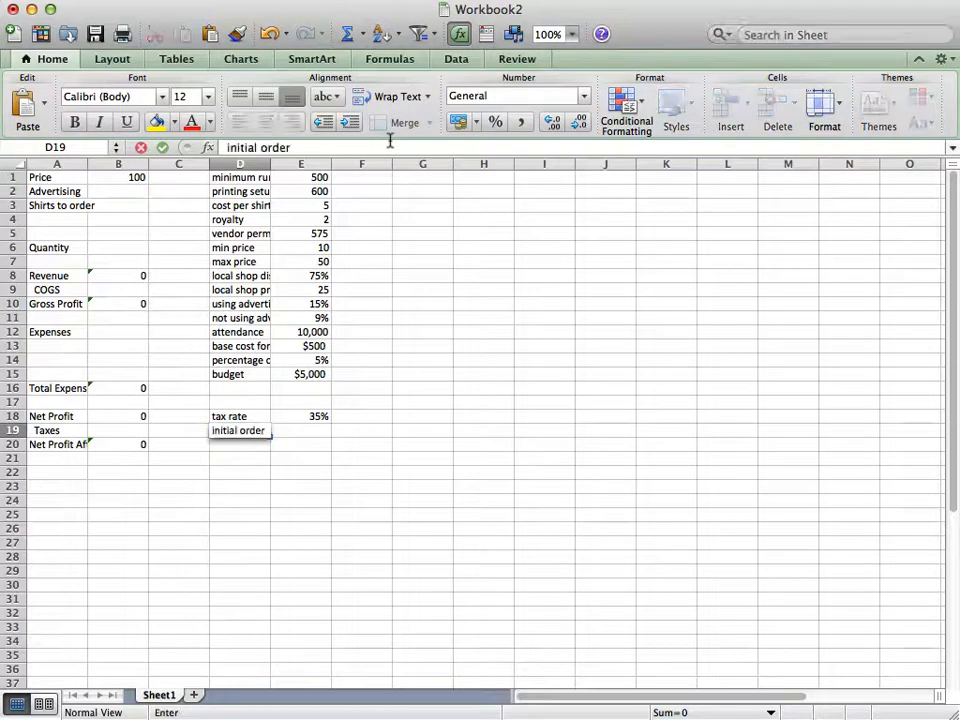
type(" cannot e")
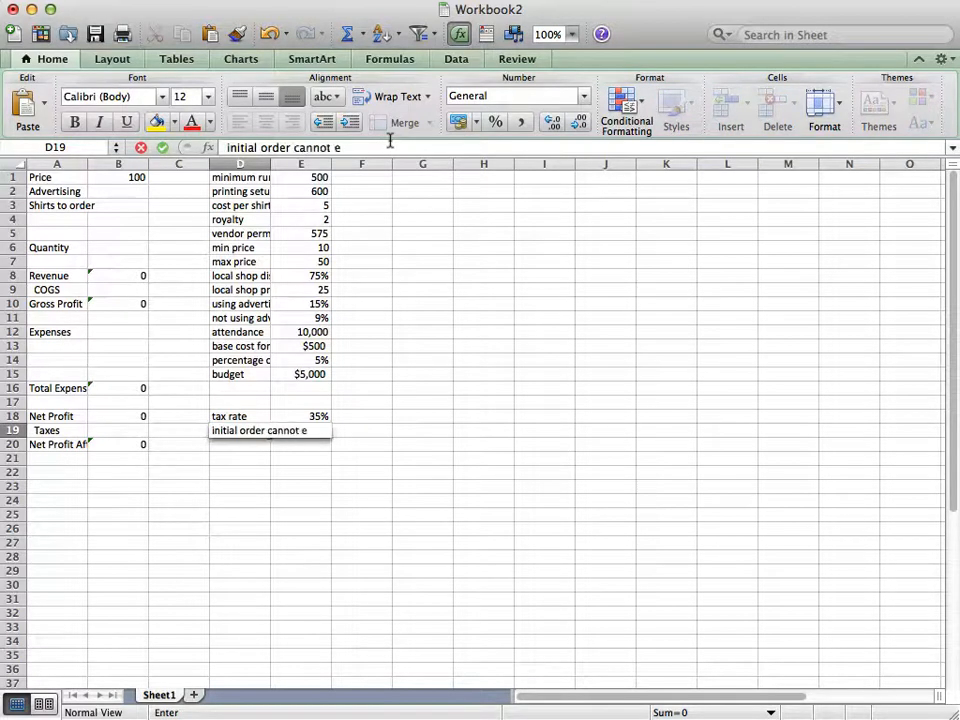
type("xceed budget")
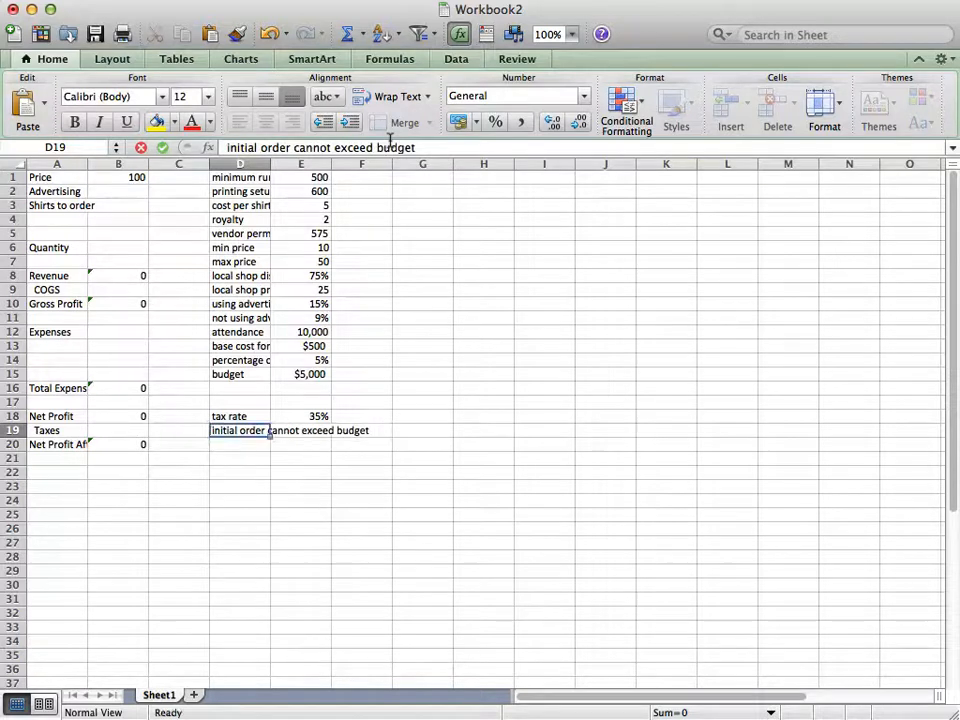
key("Return")
type("\\")
key("BackSpace")
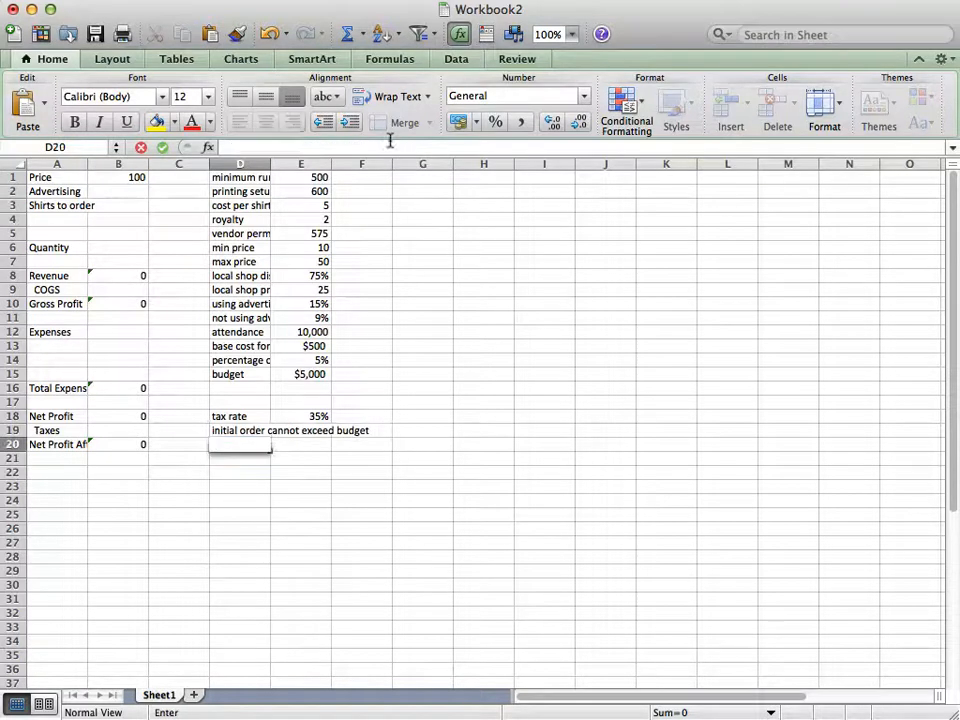
Add the label "cost of shirts ordered" in D21, leaving a blank row below the constraint note
key("Up")
key("Down")
key("Down")
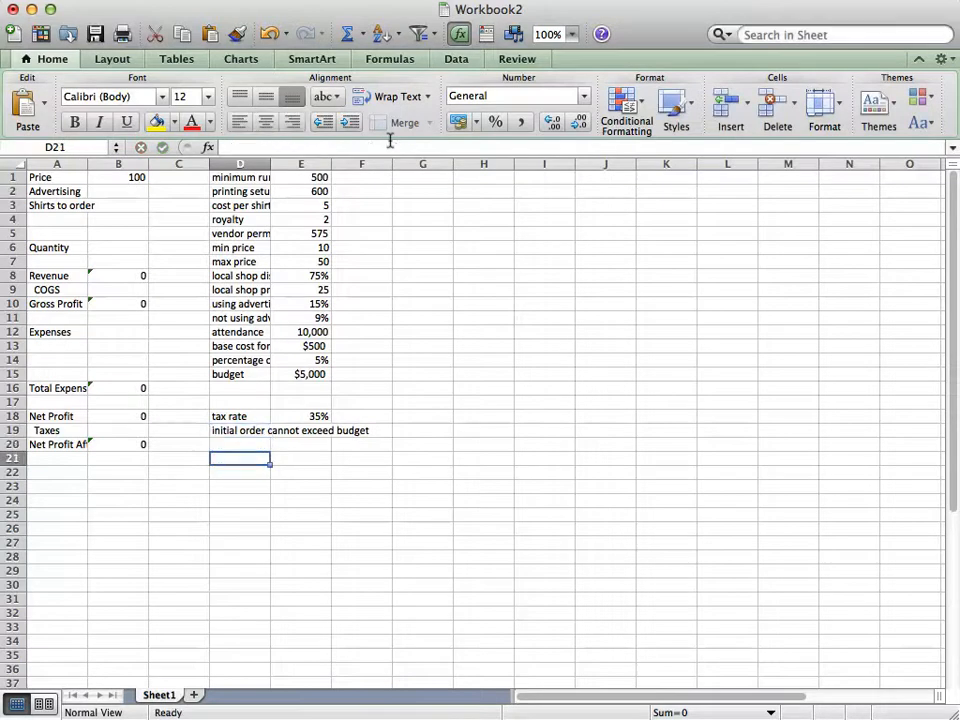
type("cost of")
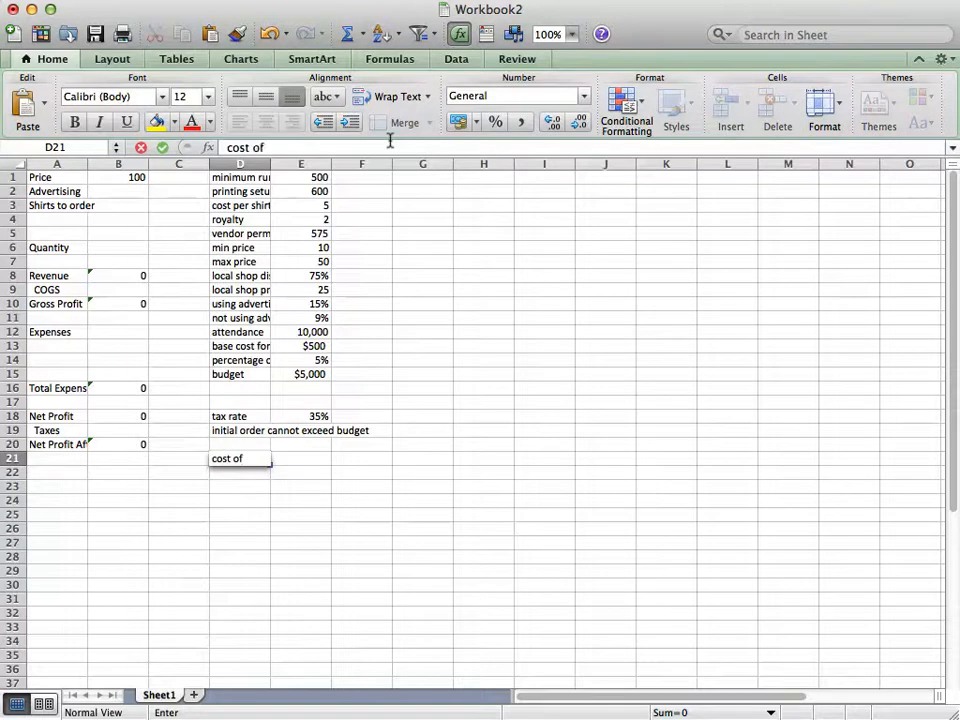
type(" shirts ordered")
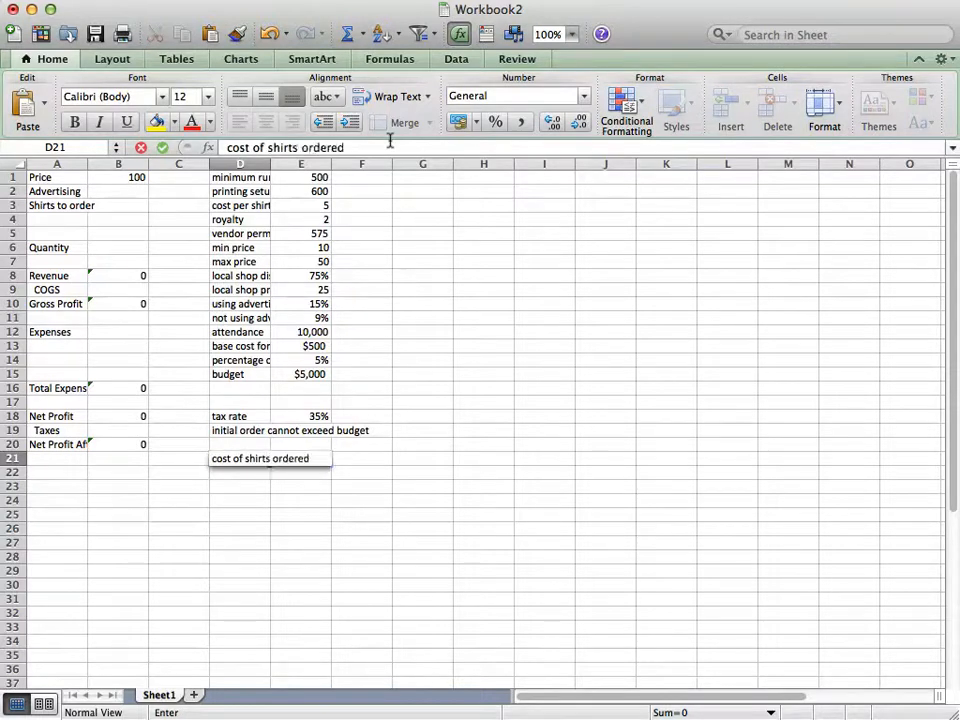
key("Return")
Start a formula in E21 that references the printing setup cost in E2
key("Up")
key("Right")
type("=")
key("Up")
key("Up")
key("Up")
key("Up")
key("Up")
key("Up")
key("Up")
key("Up")
key("Up")
key("Up")
key("Up")
key("Up")
key("Up")
key("Up")
key("Up")
key("Up")
key("Up")
key("Up")
key("Up")
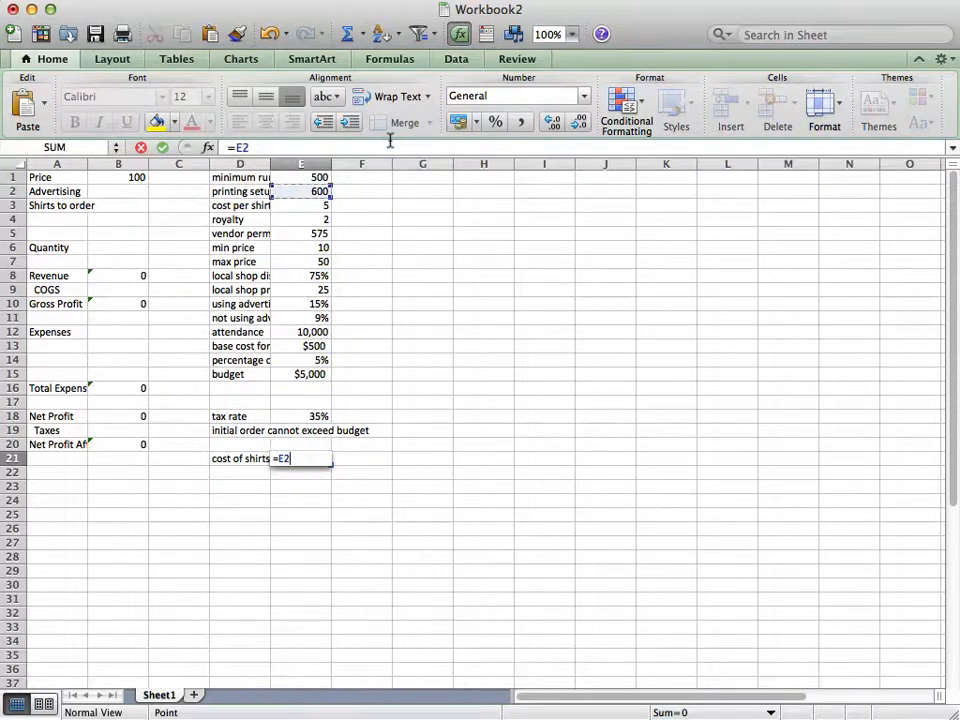
type("*")
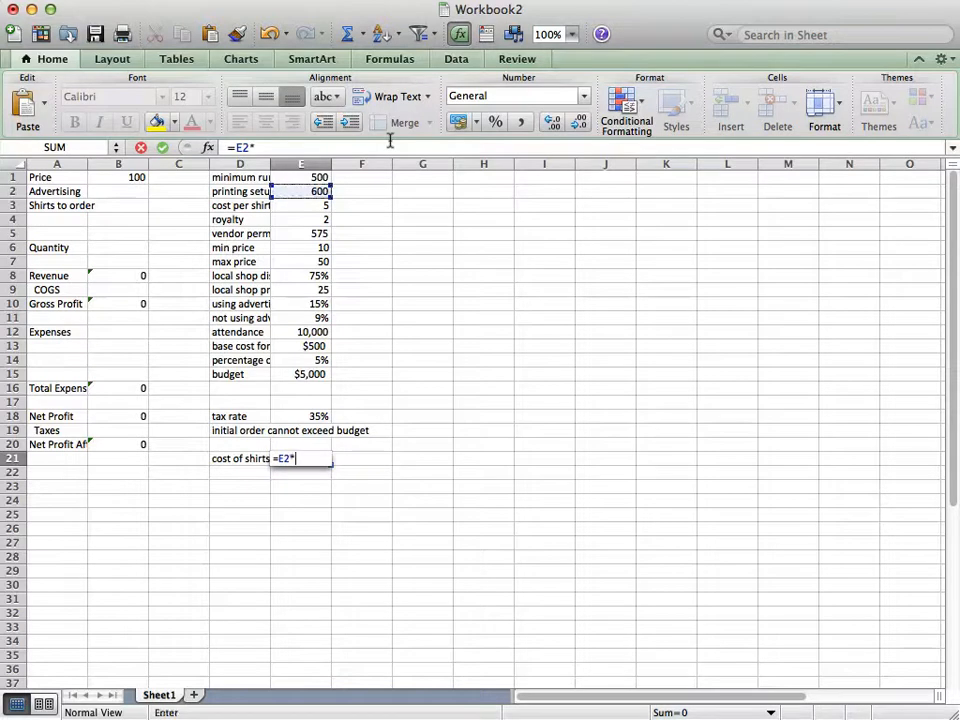
key("Up")
key("Up")
key("Up")
key("Up")
key("Up")
key("Up")
key("Up")
key("Up")
key("Up")
key("Up")
key("Up")
key("Up")
key("Up")
key("Up")
key("Up")
key("Up")
key("Up")
key("Up")
key("Up")
key("Down")
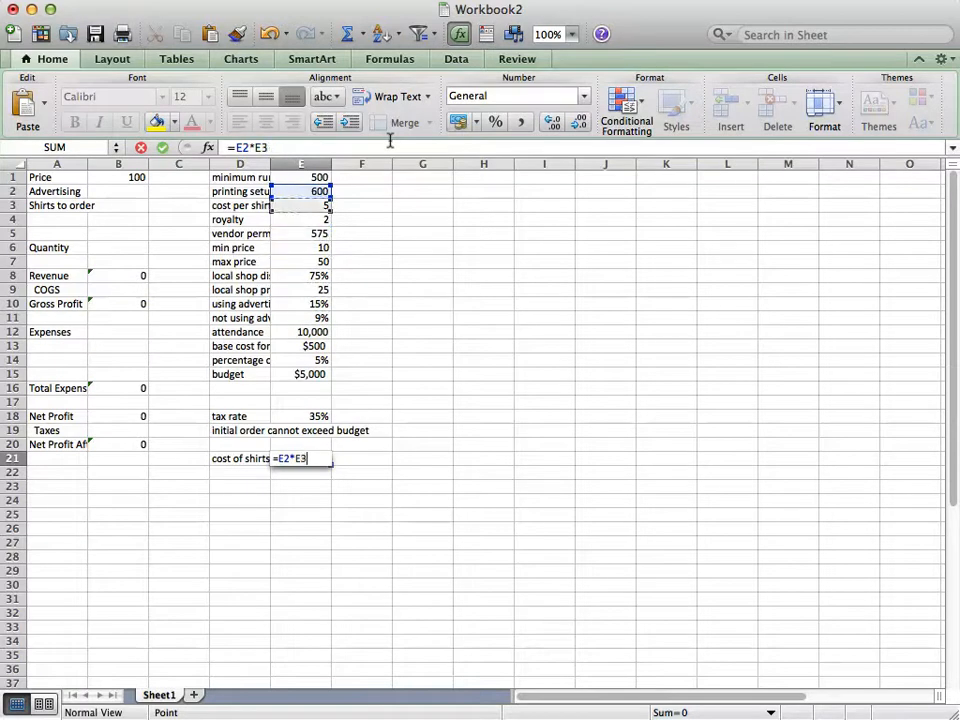
key("BackSpace")
key("BackSpace")
key("BackSpace")
Complete the E21 formula as =E2+E3*B3, adding the cost per shirt multiplied by the shirts to order
type("+")
key("Up")
key("Up")
key("Up")
key("Up")
key("Up")
key("Up")
key("Up")
key("Up")
key("Up")
key("Up")
key("Up")
key("Up")
key("Up")
key("Up")
key("Up")
key("Up")
key("Up")
key("Up")
type("*")
key("Left")
key("Left")
key("Left")
key("Up")
key("Up")
key("Up")
key("Up")
key("Up")
key("Up")
key("Up")
key("Up")
key("Up")
key("Up")
key("Up")
key("Up")
key("Up")
key("Up")
key("Up")
key("Up")
key("Up")
key("Up")
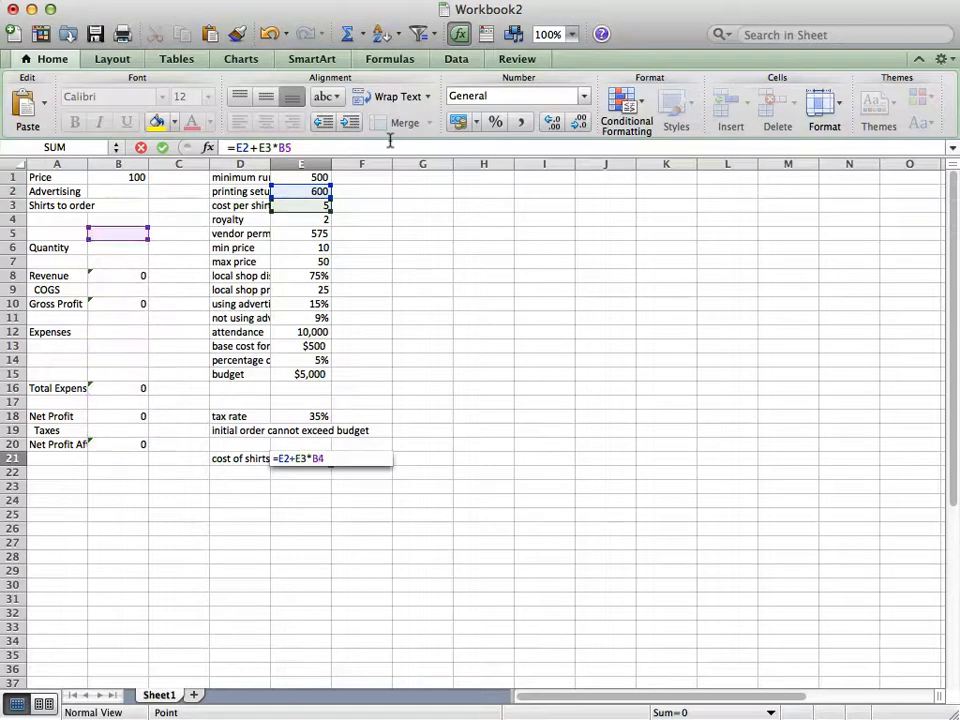
key("Return")
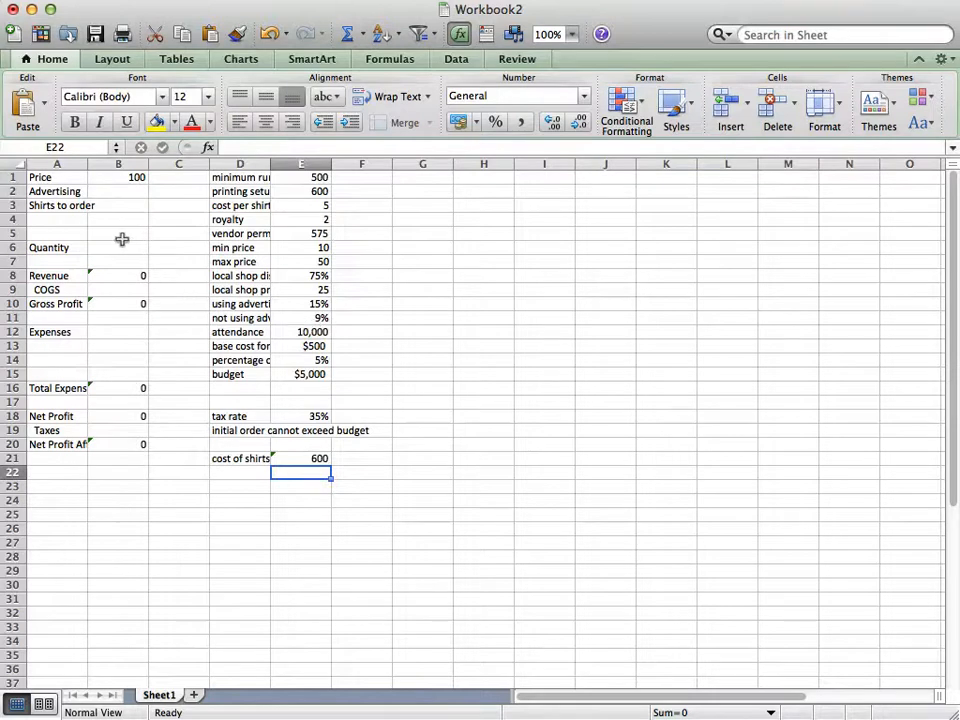
Try 900 as the shirts to order in B3 and check the order cost formula in E21
left_click(118, 203)
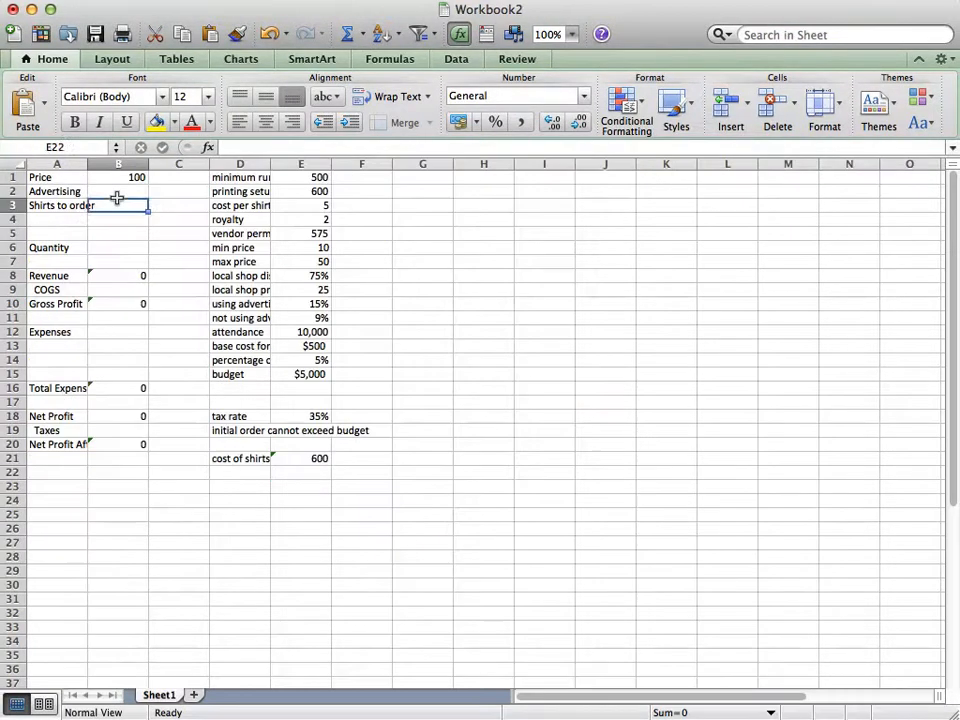
type("9")
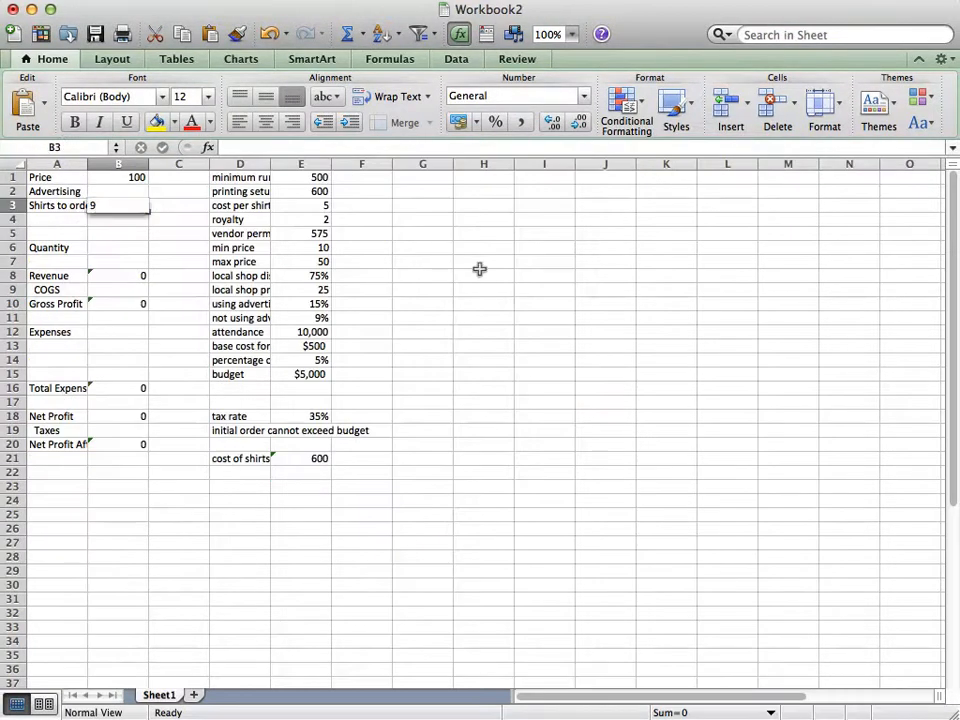
type("00")
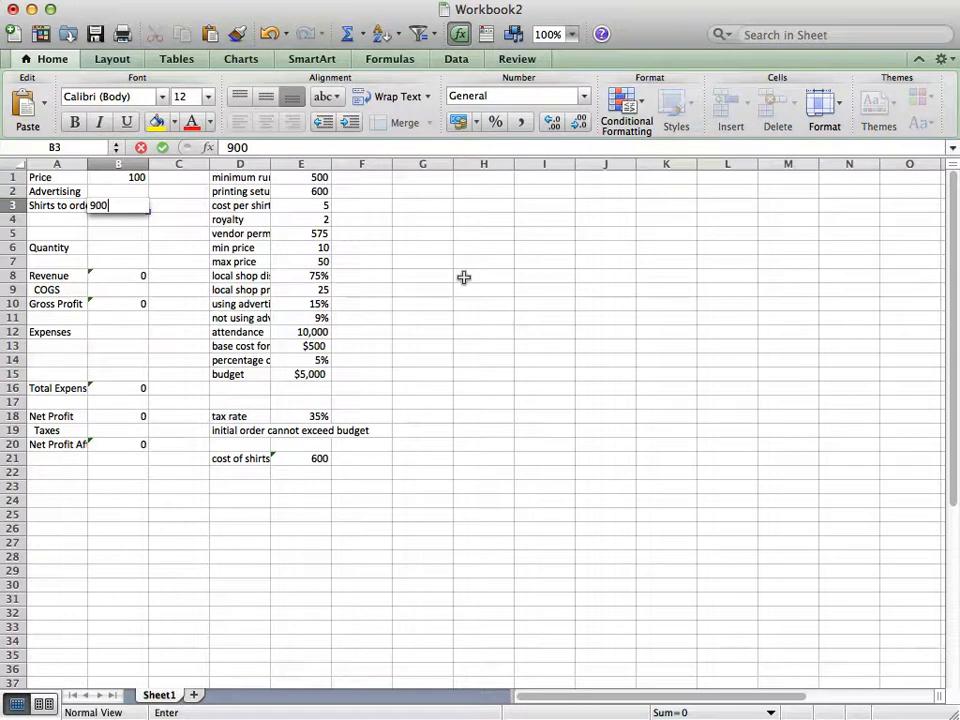
key("Return")
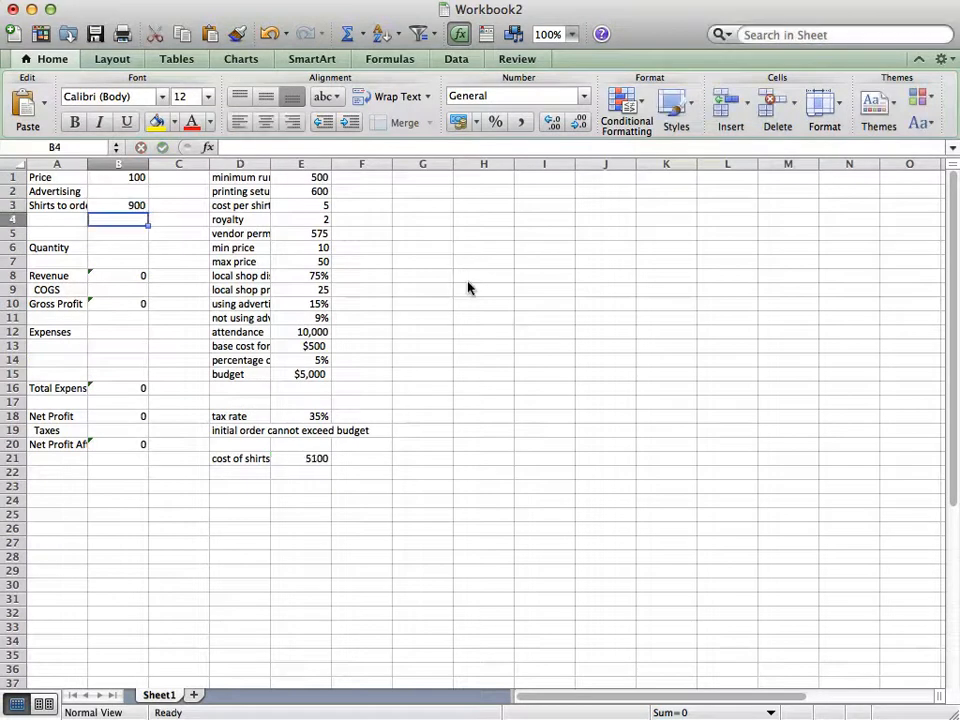
left_click(305, 458)
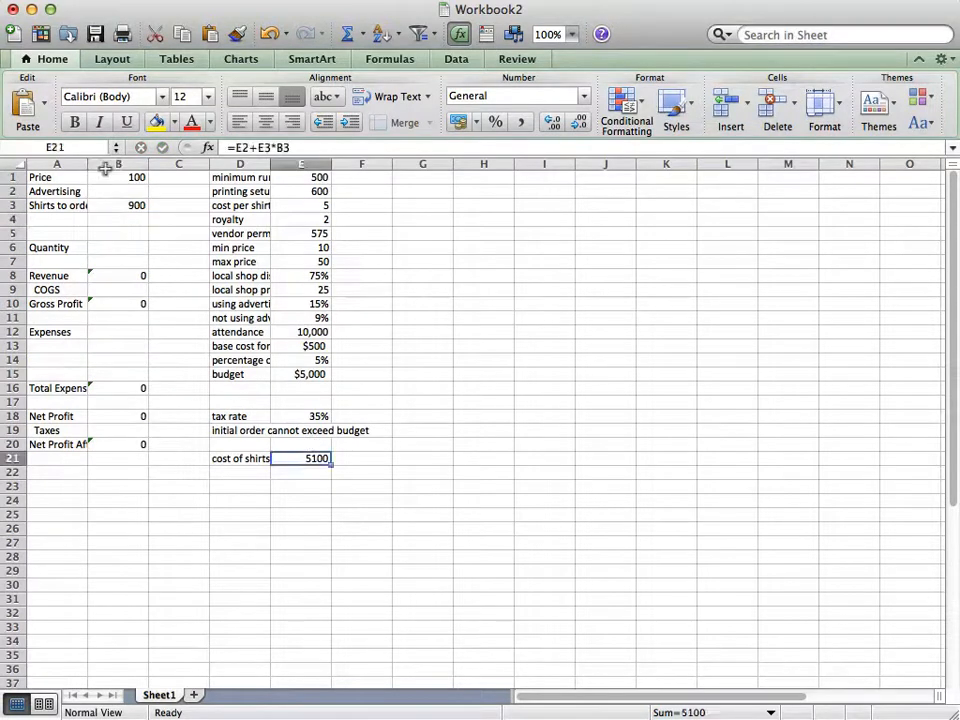
Try 889 and 870 as the shirts to order in B3 to compare the order cost with the budget
left_click(122, 199)
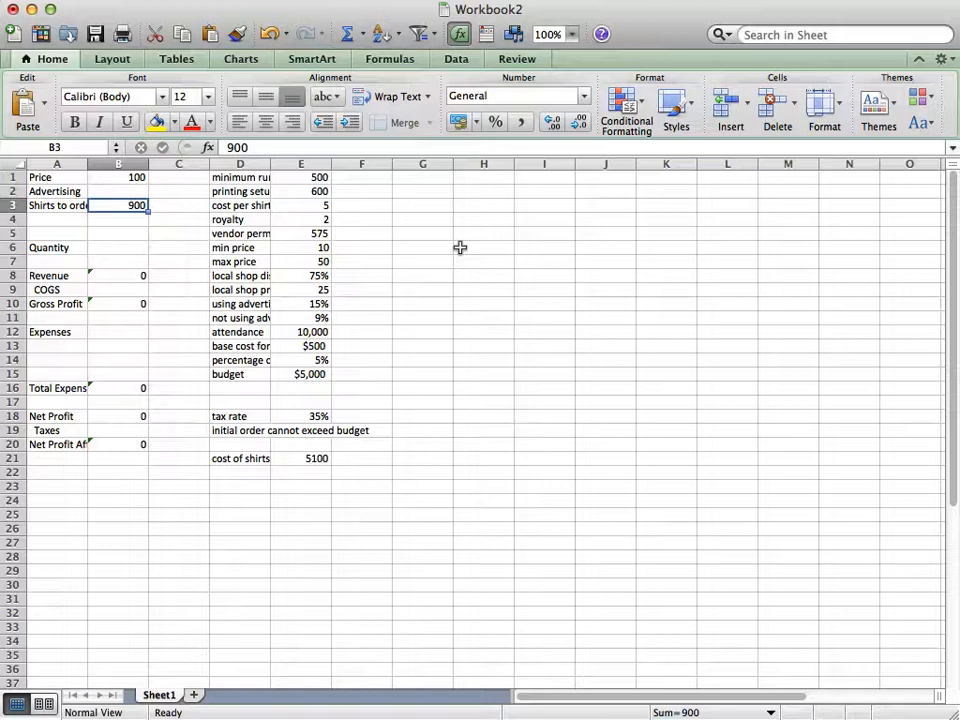
type("889")
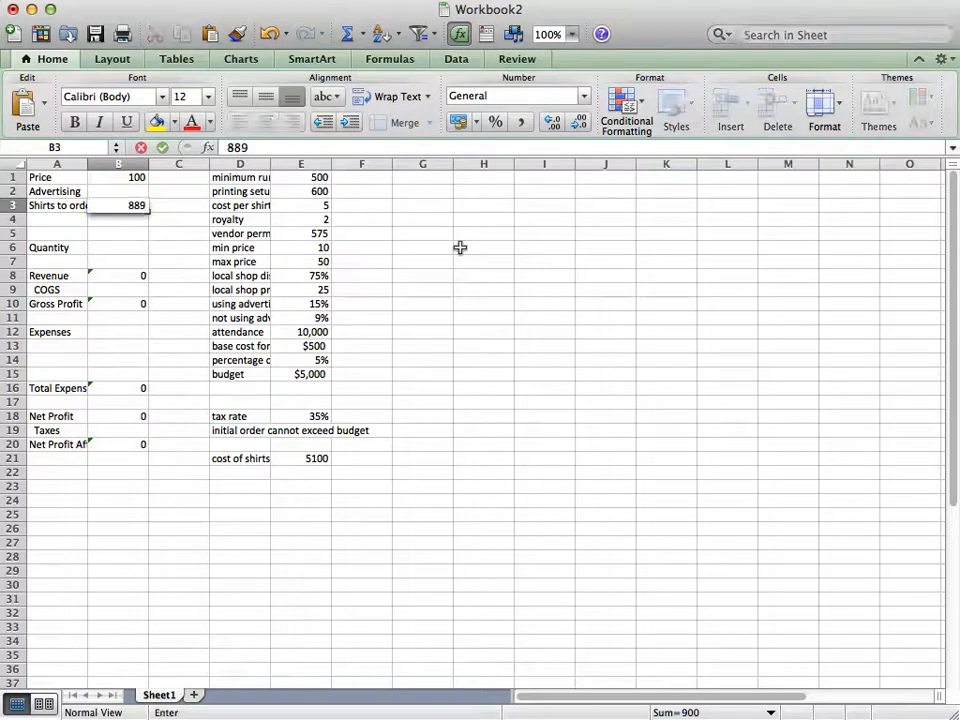
key("Return")
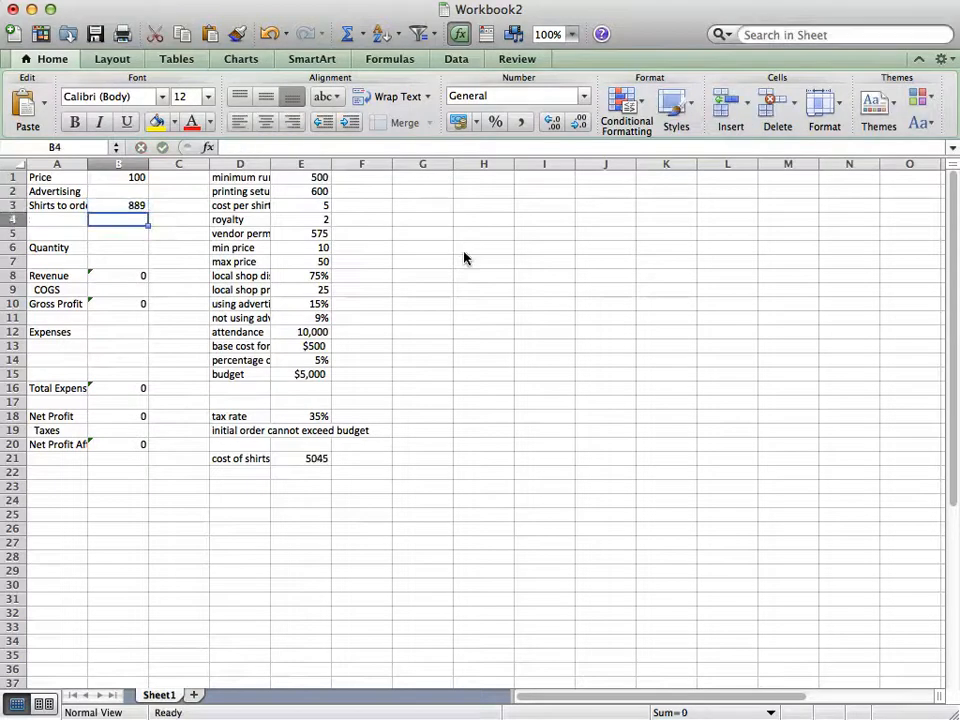
left_click(131, 205)
type("870")
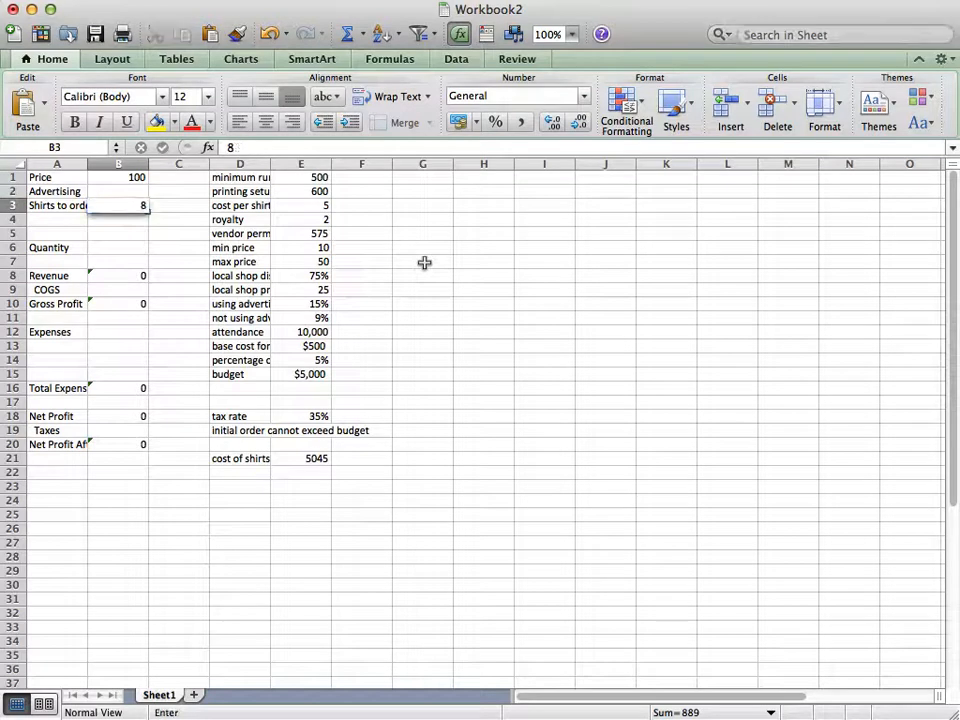
key("Return")
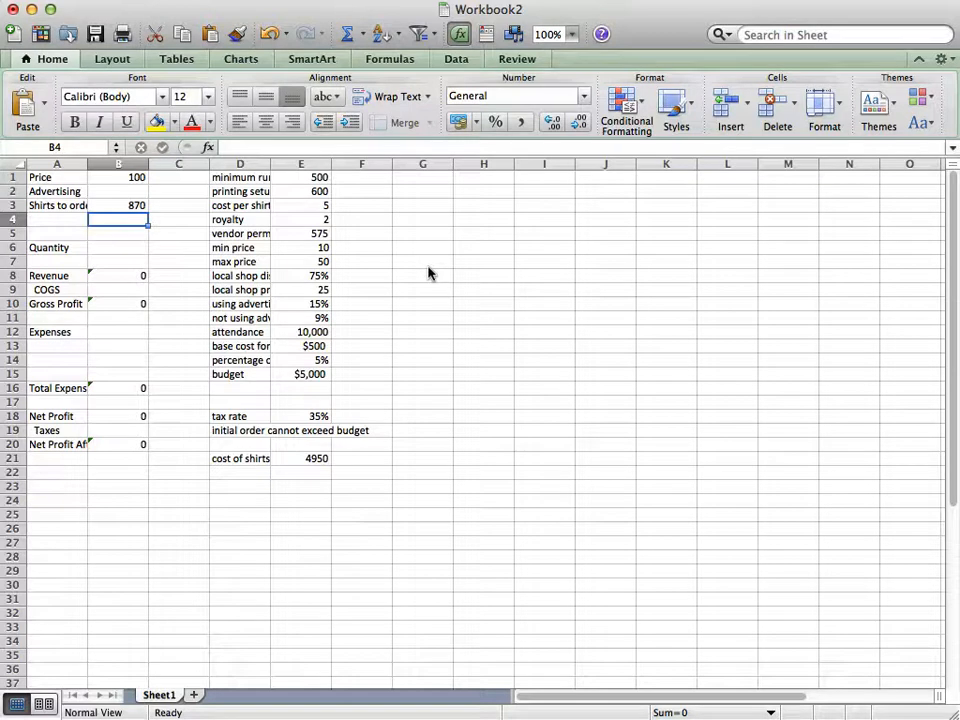
Set the shirts to order in B3 to 880
key("Up")
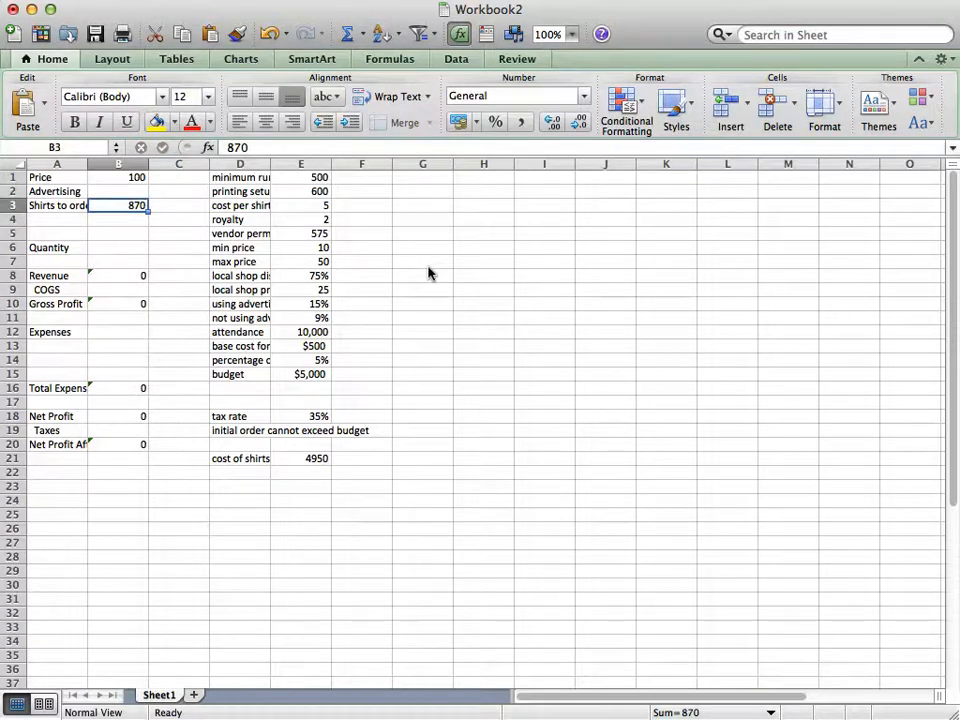
type("880")
key("Return")
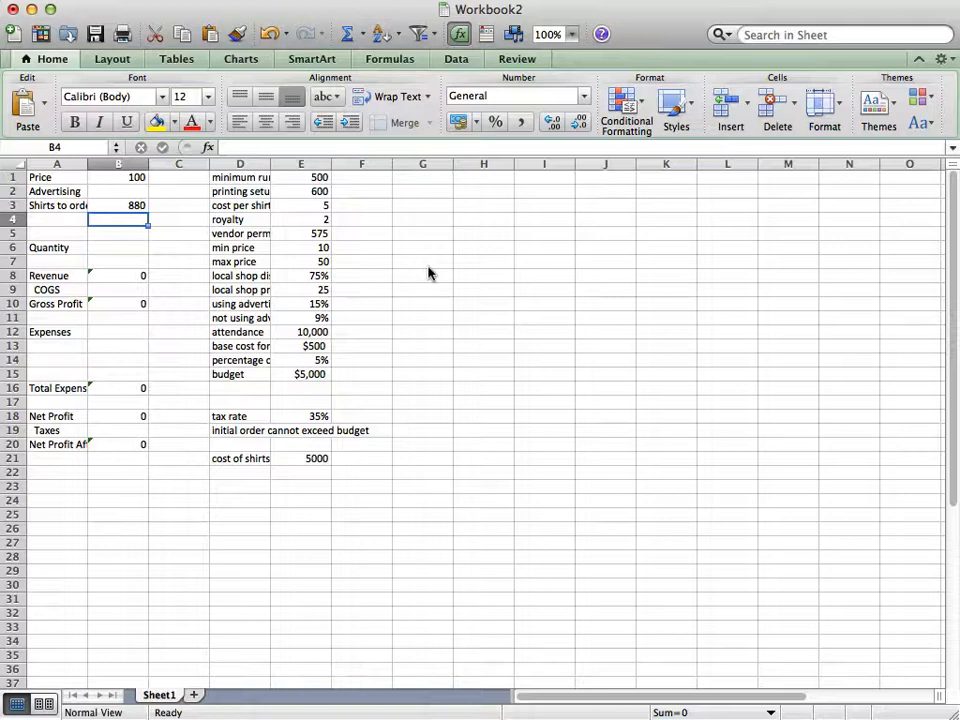
Fit the width of column D to its labels and minimize Workbook2 to bring up the completed model in Workbook1
double_click(270, 163)
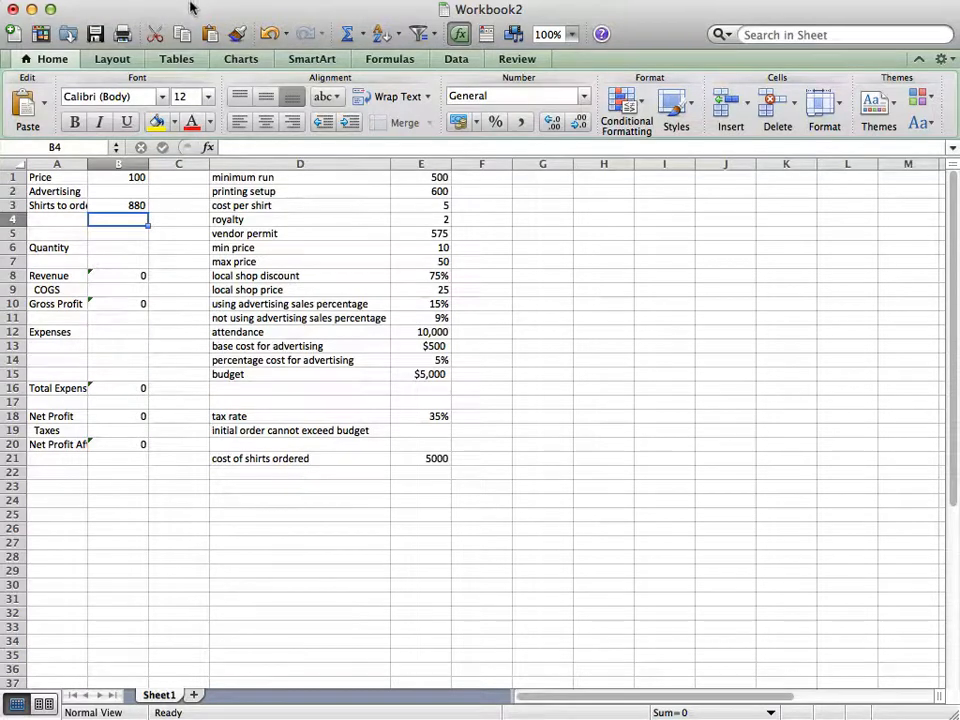
left_click(31, 9)
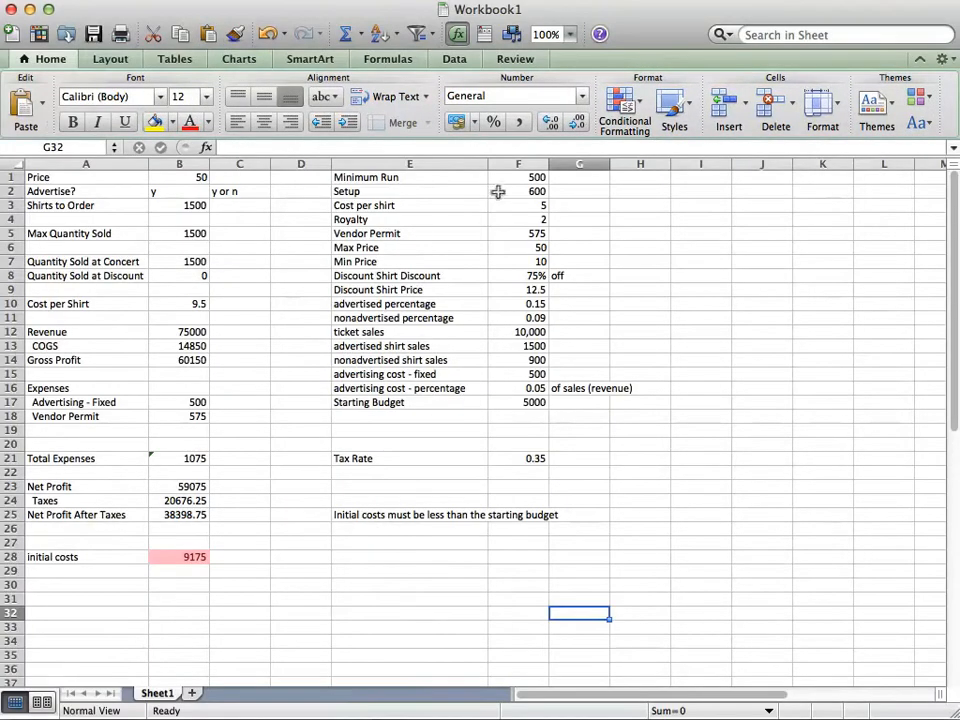
Go through the assumption values in F1:F17, from the minimum run to the starting budget
left_click(521, 170)
key("Down")
key("Down")
key("Down")
key("Down")
key("Down")
key("Down")
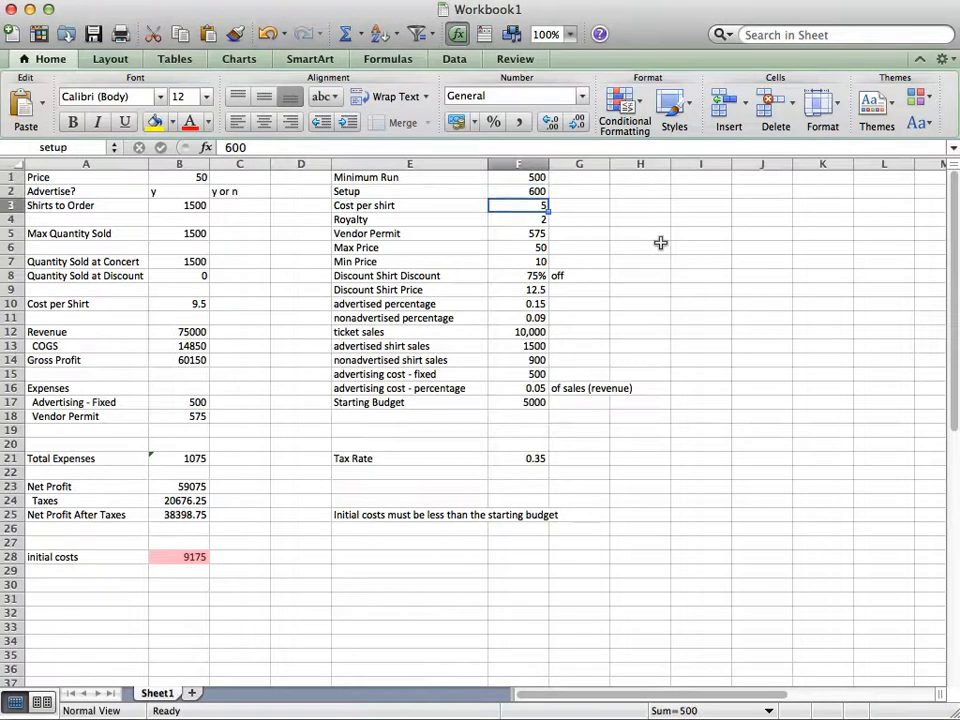
key("Down")
key("Down")
key("Down")
key("Down")
key("Down")
key("Down")
key("Down")
key("Down")
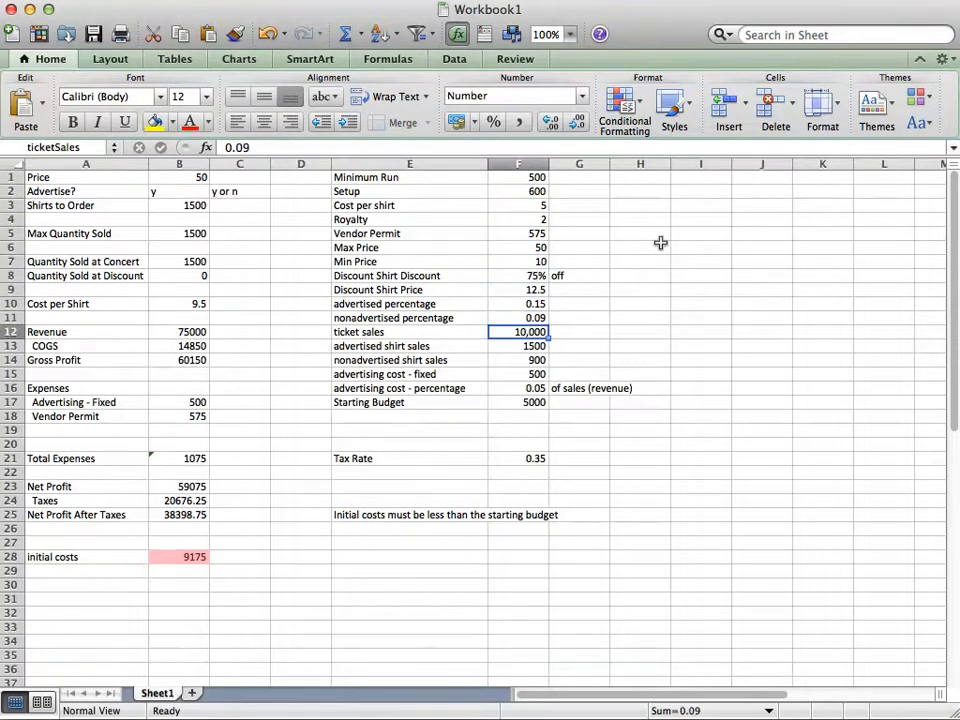
key("Down")
key("Down")
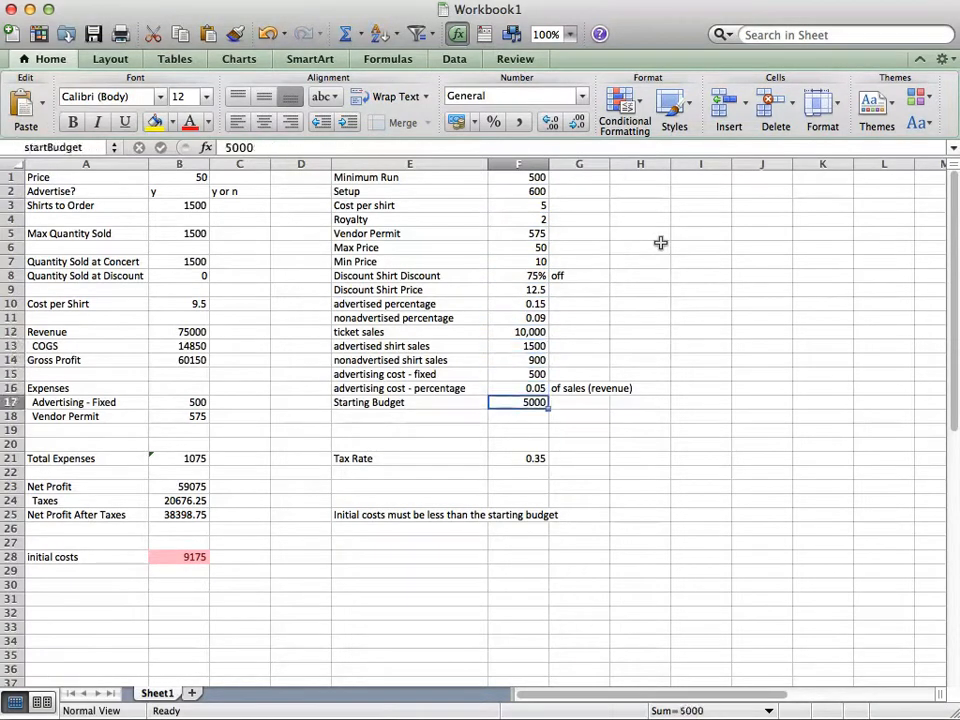
key("Up")
key("Up")
key("Up")
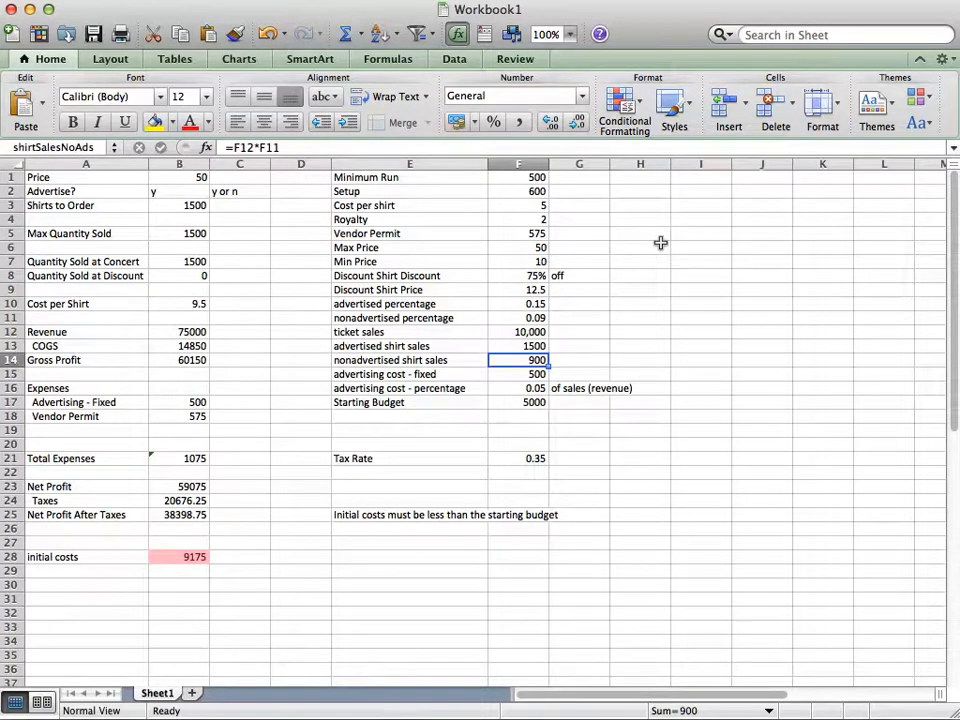
Examine the advertised and nonadvertised percentages and the shirt sales formulas that use them in F13 and F14
left_click(493, 303)
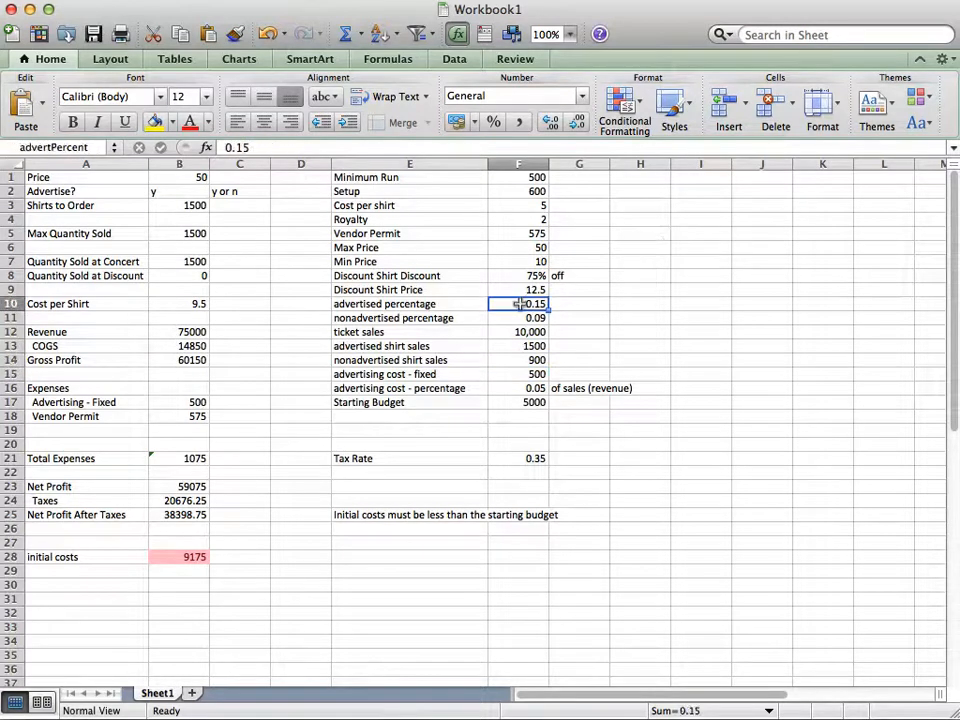
key("Down")
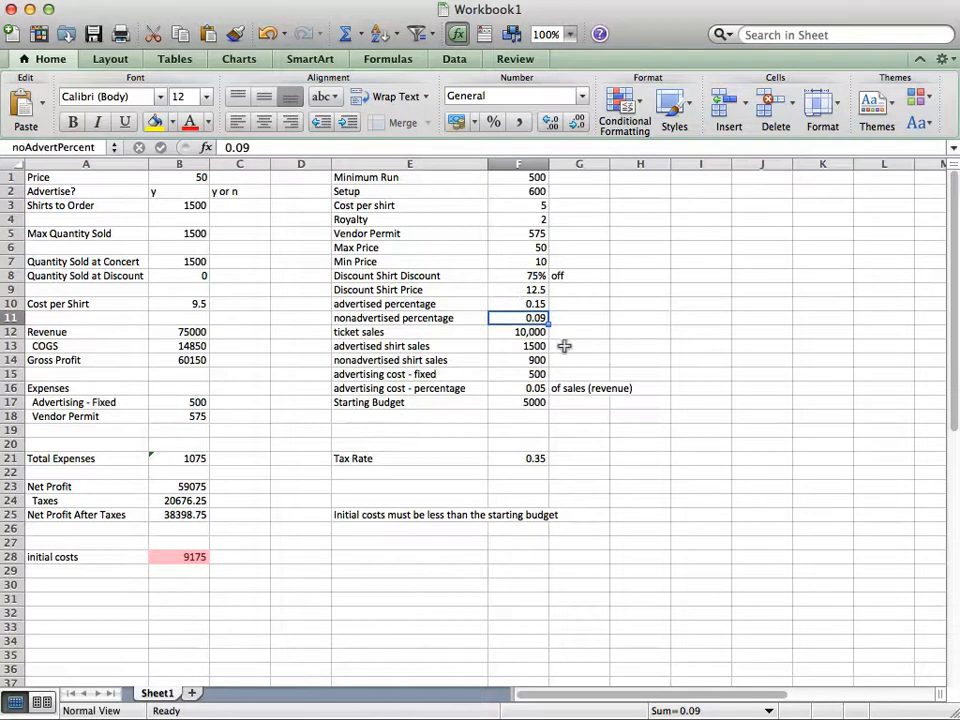
left_click(526, 342)
left_click(527, 355)
left_click(529, 342)
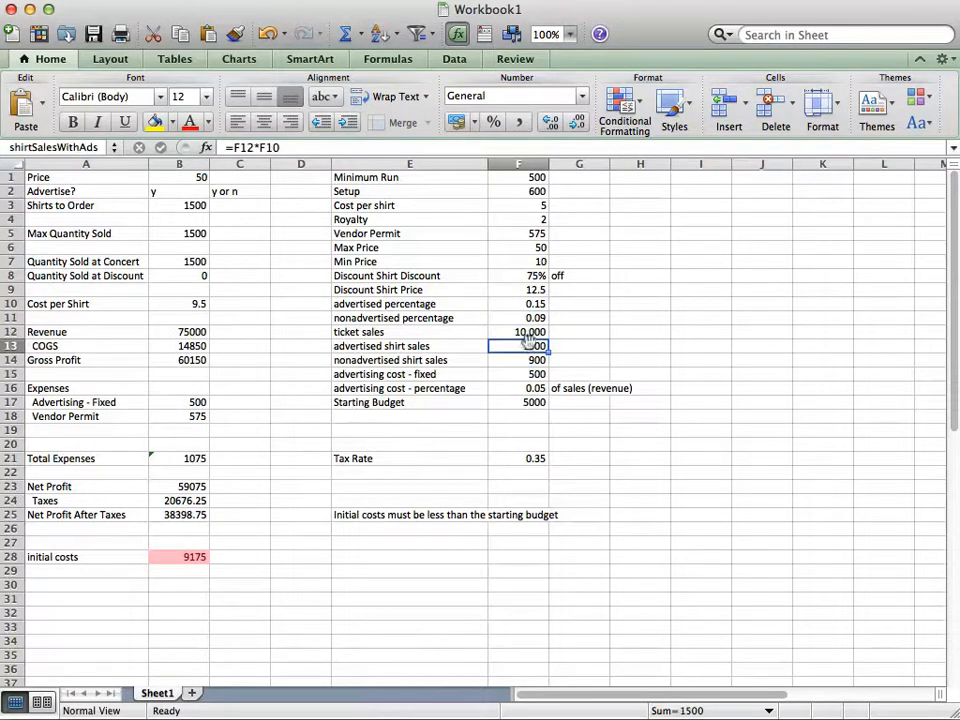
left_click(511, 340)
double_click(510, 345)
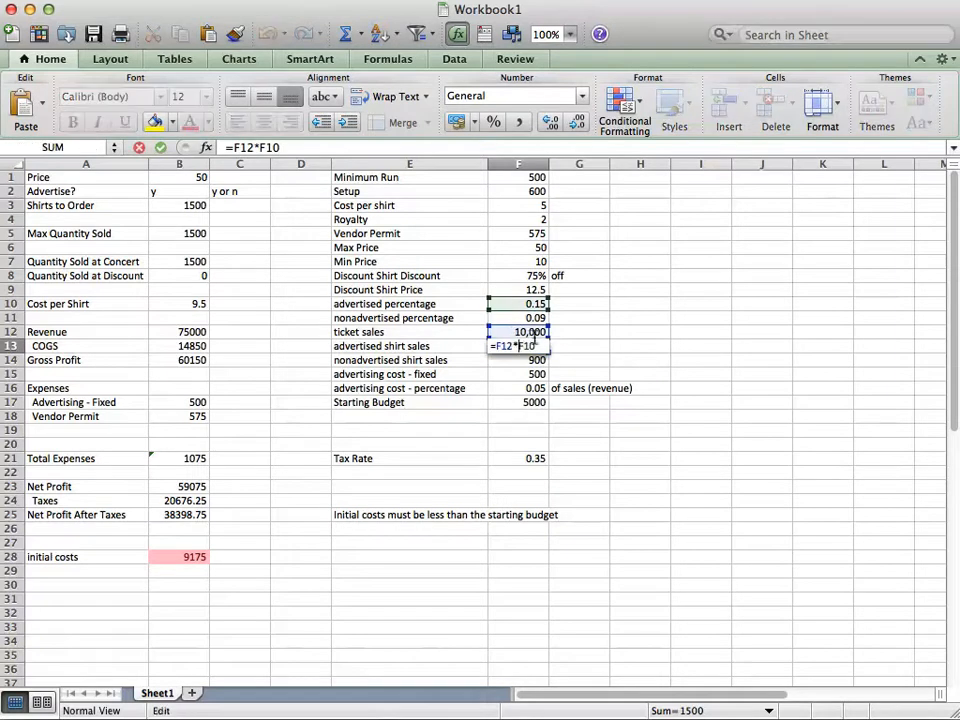
key("Escape")
double_click(530, 359)
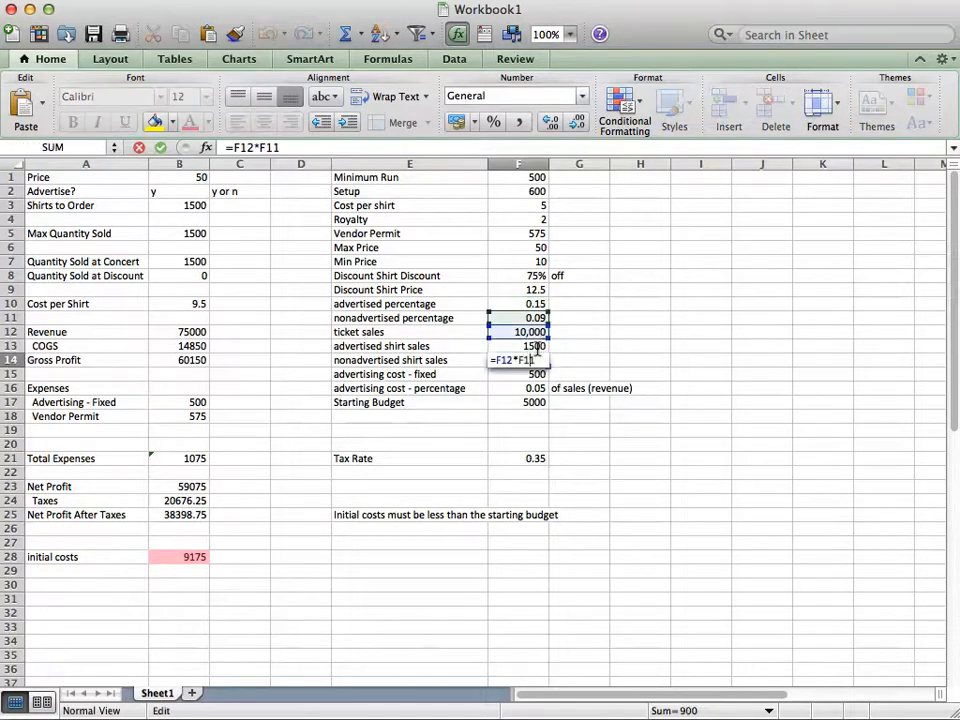
key("Escape")
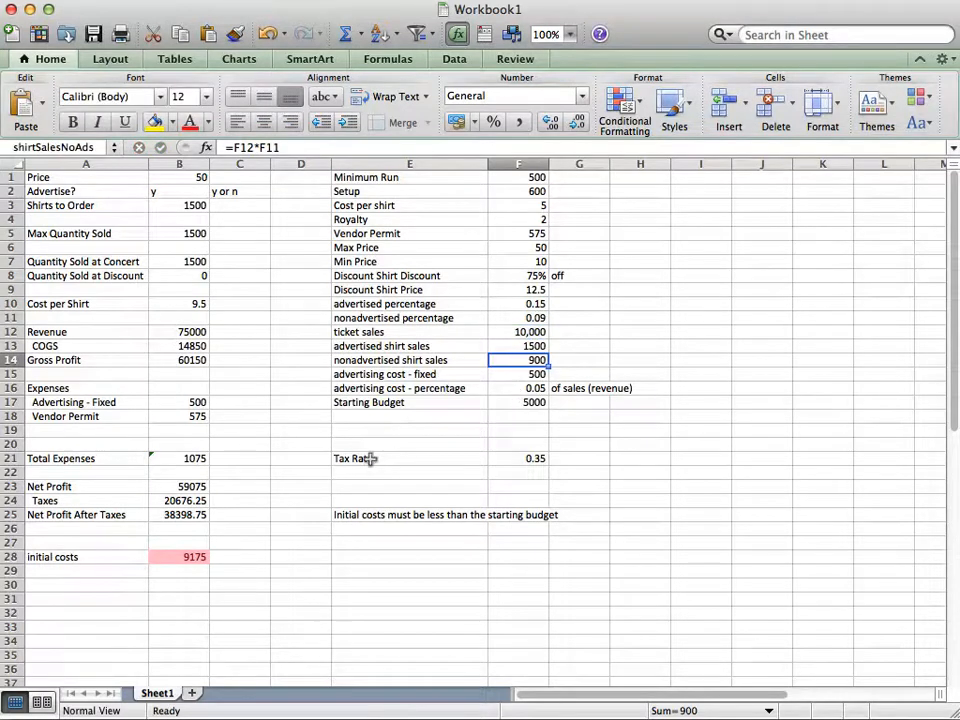
Examine the initial costs formula in B28 and the options of a greater-than highlight rule for that cell
left_click(175, 556)
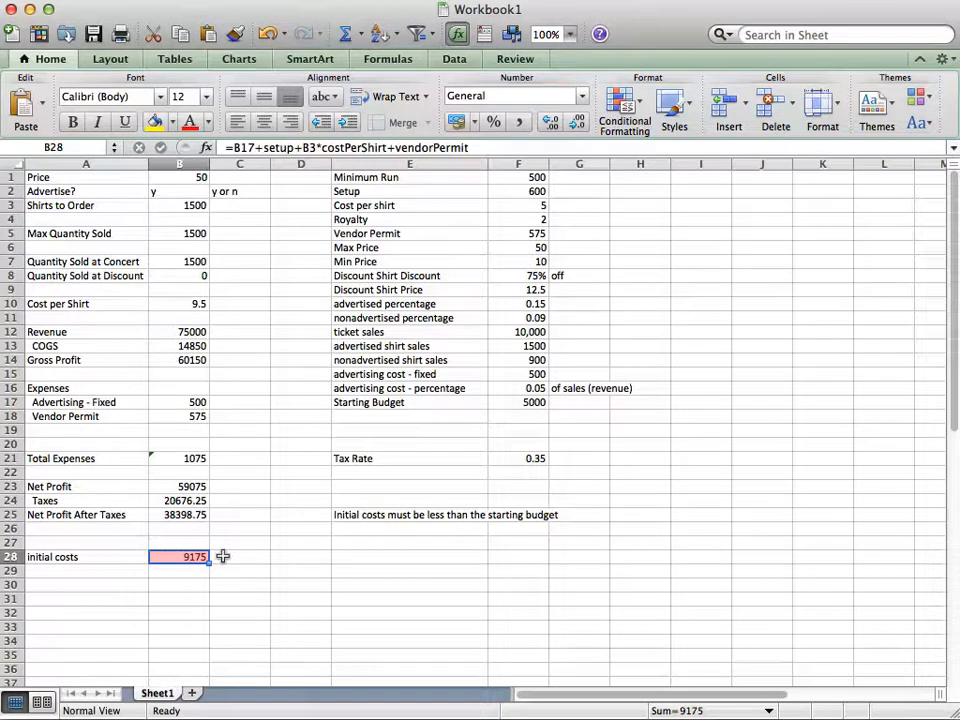
left_click(632, 101)
mouse_move(810, 142)
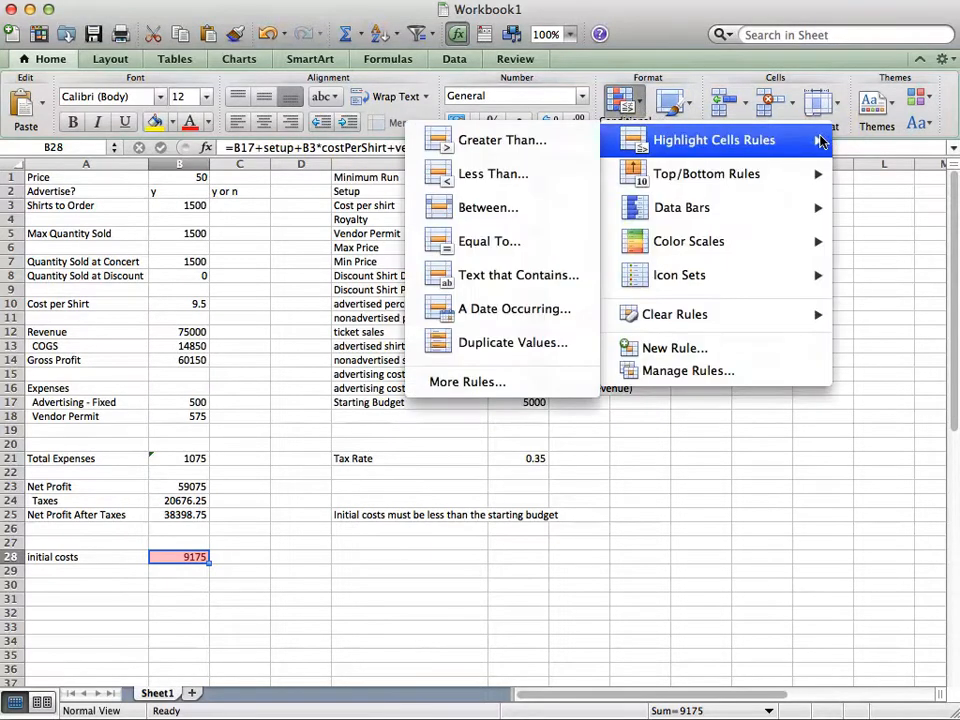
left_click(500, 140)
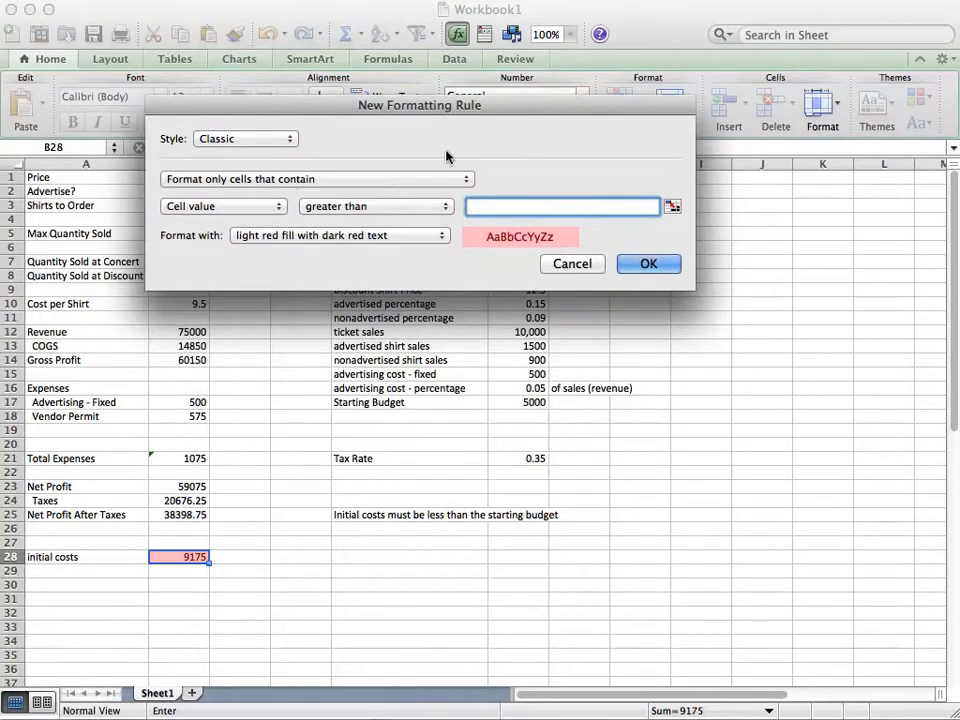
left_click(563, 264)
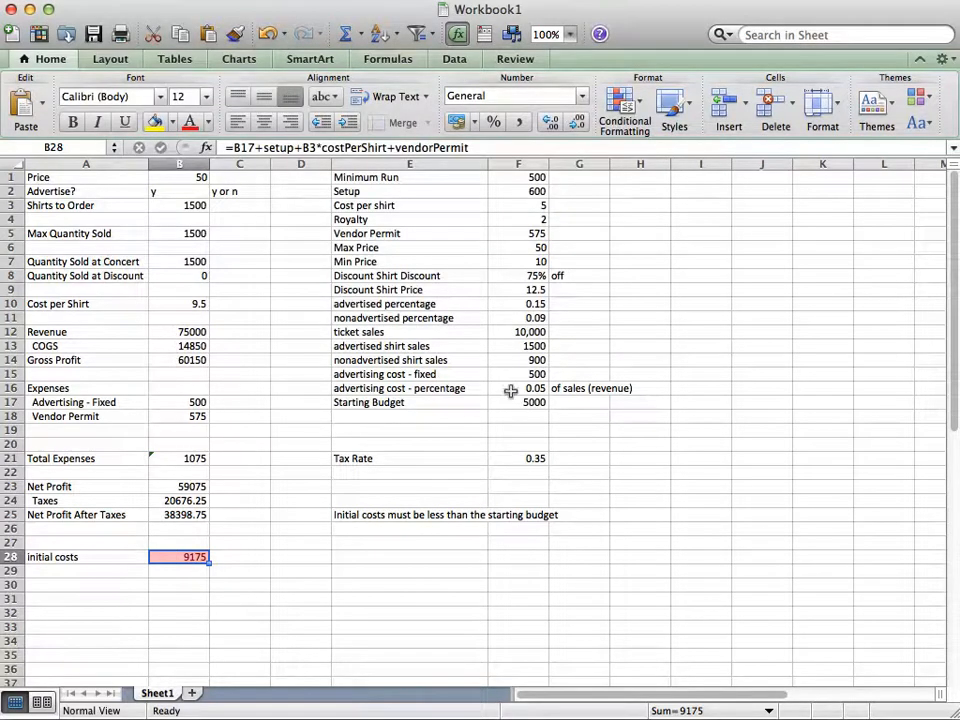
Try 880 as the shirts to order in B3
left_click(178, 206)
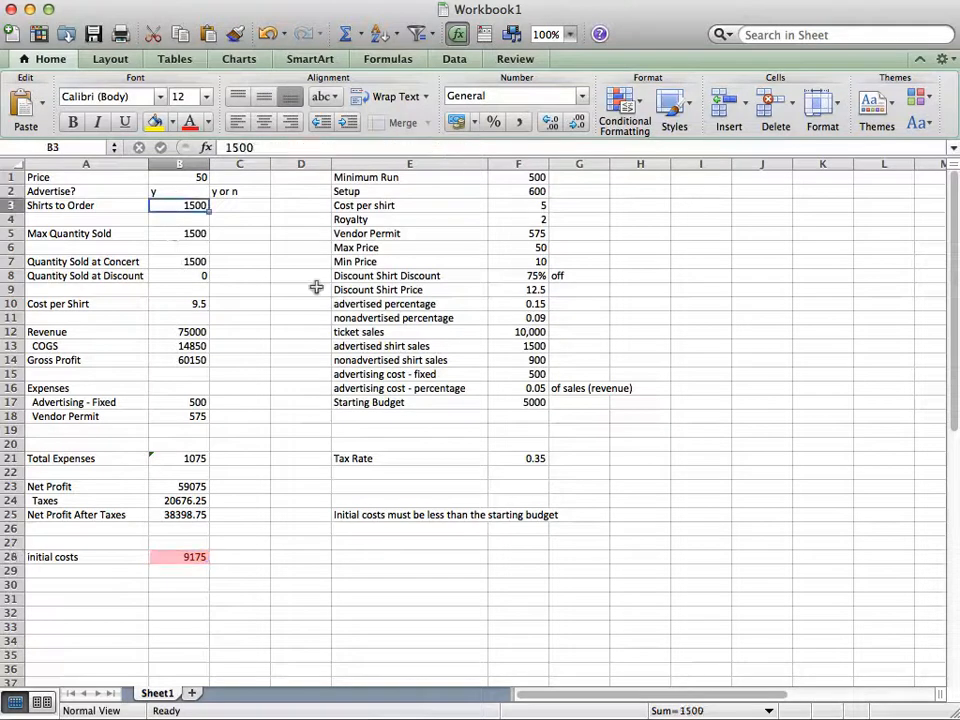
type("880")
key("Return")
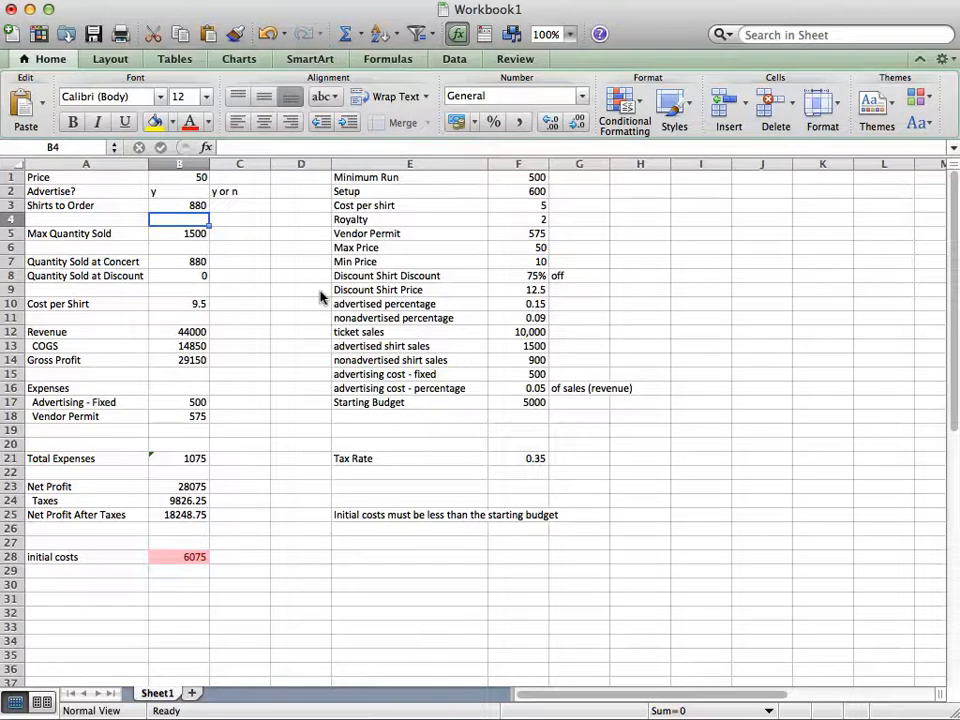
Set the advertise choice in B2 to n
key("Up")
key("Up")
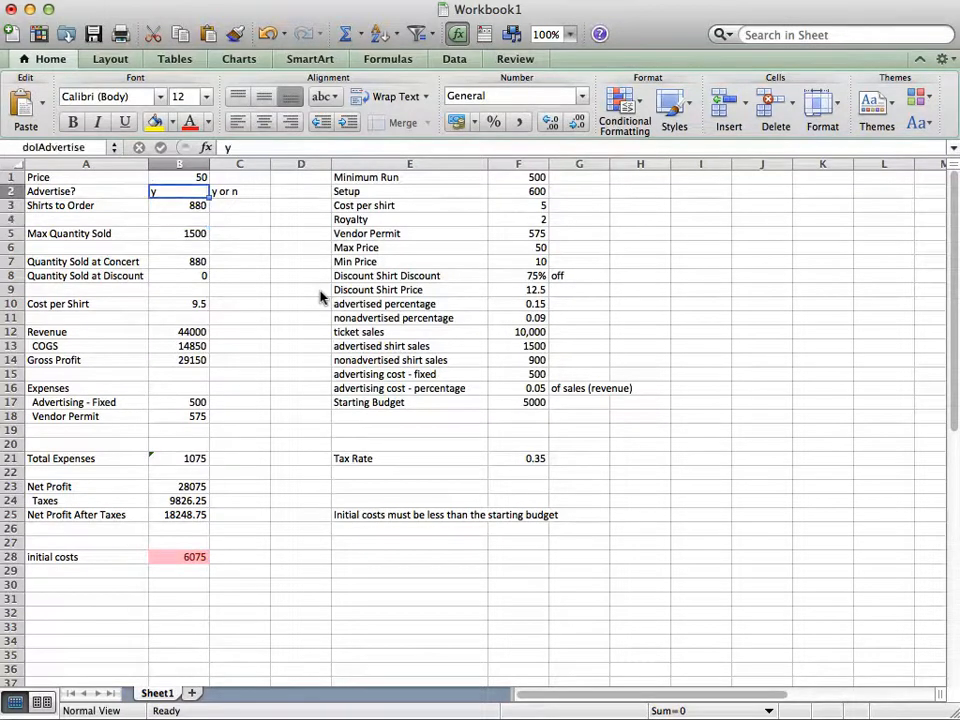
type("n")
key("Return")
key("Down")
key("Up")
key("Up")
key("Down")
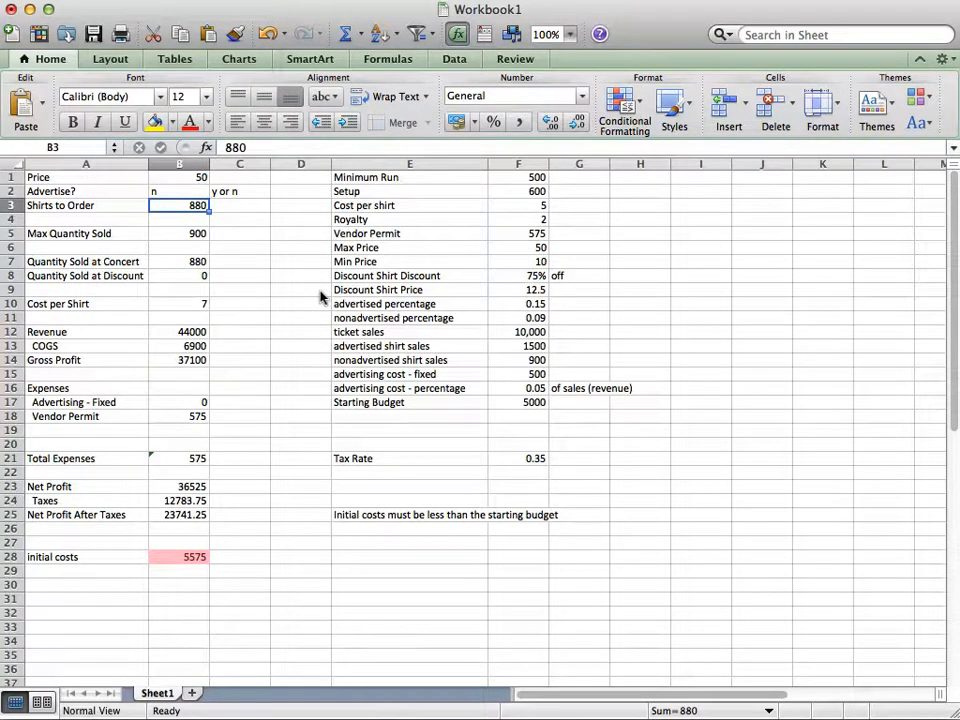
Check the initial costs formula in B28, and try 850 and 800 as the shirts to order in B3
left_click(171, 551)
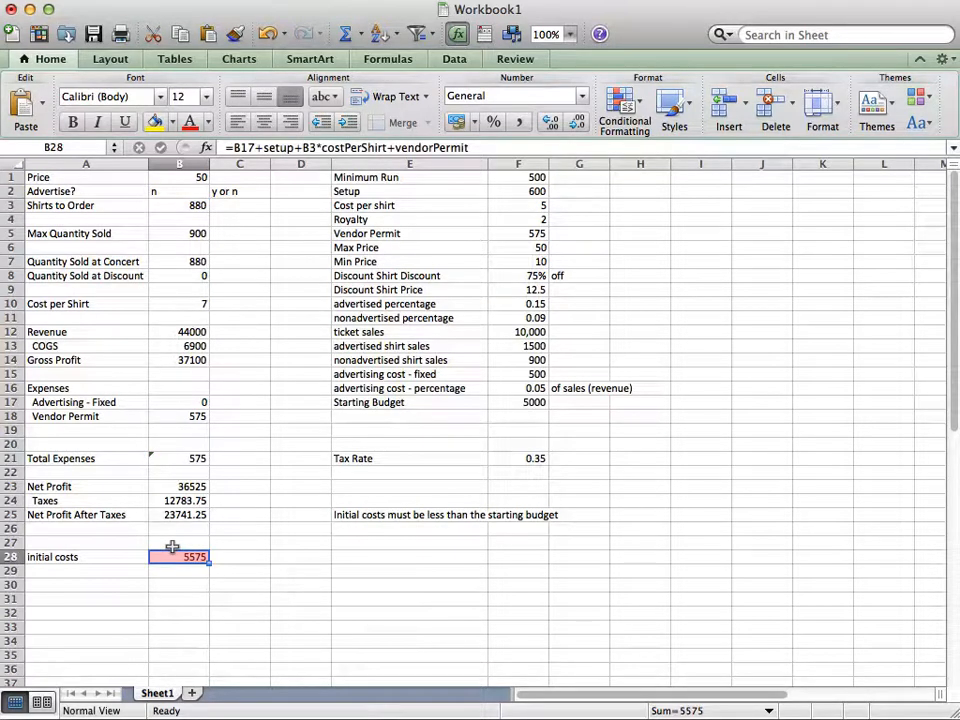
left_click(172, 200)
double_click(172, 200)
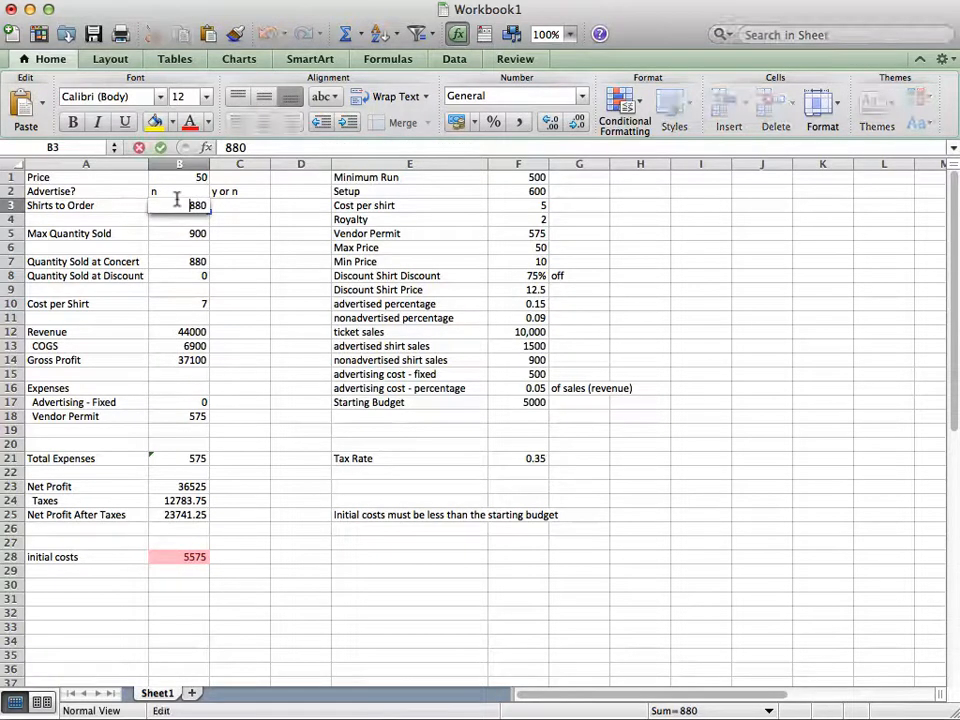
key("Escape")
double_click(187, 203)
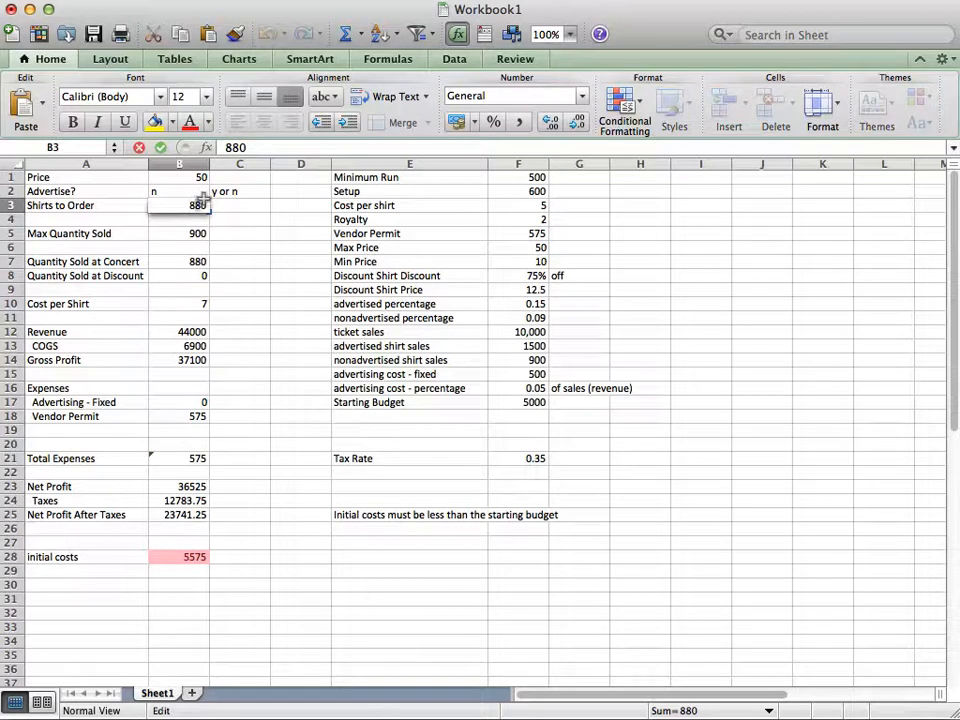
type("850")
key("Return")
left_click(207, 207)
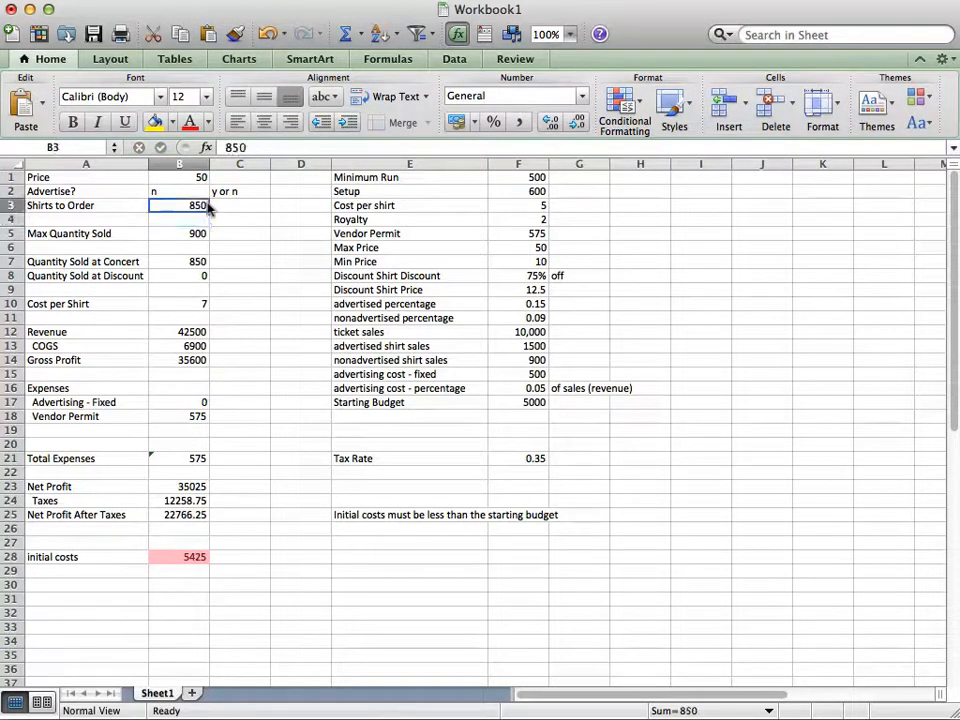
type("800")
key("Return")
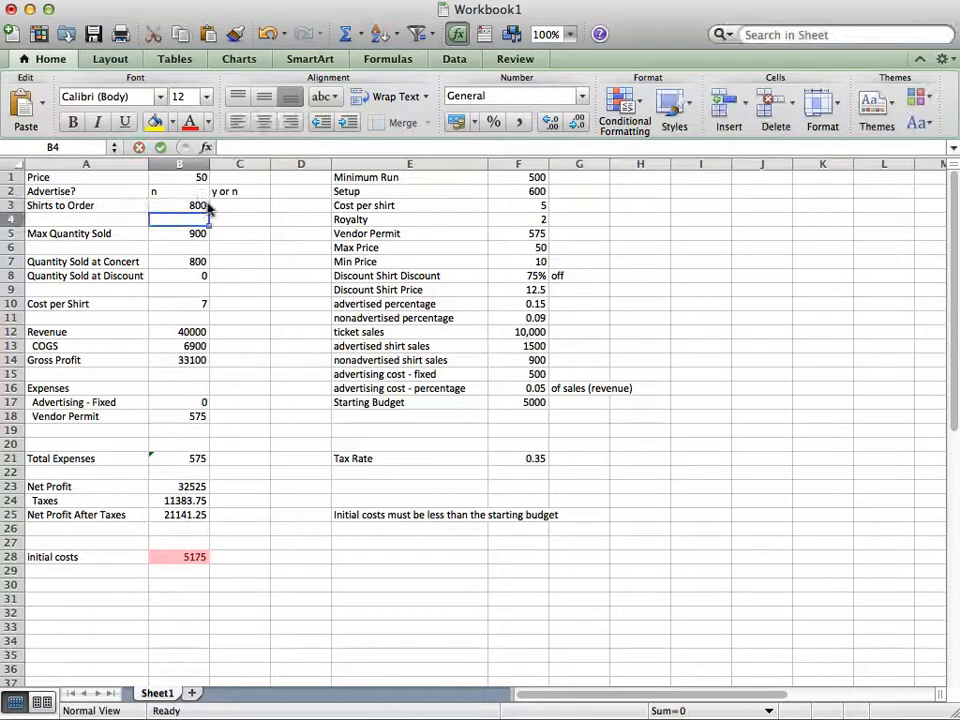
Set the shirts to order in B3 to 700
left_click(207, 207)
type("700")
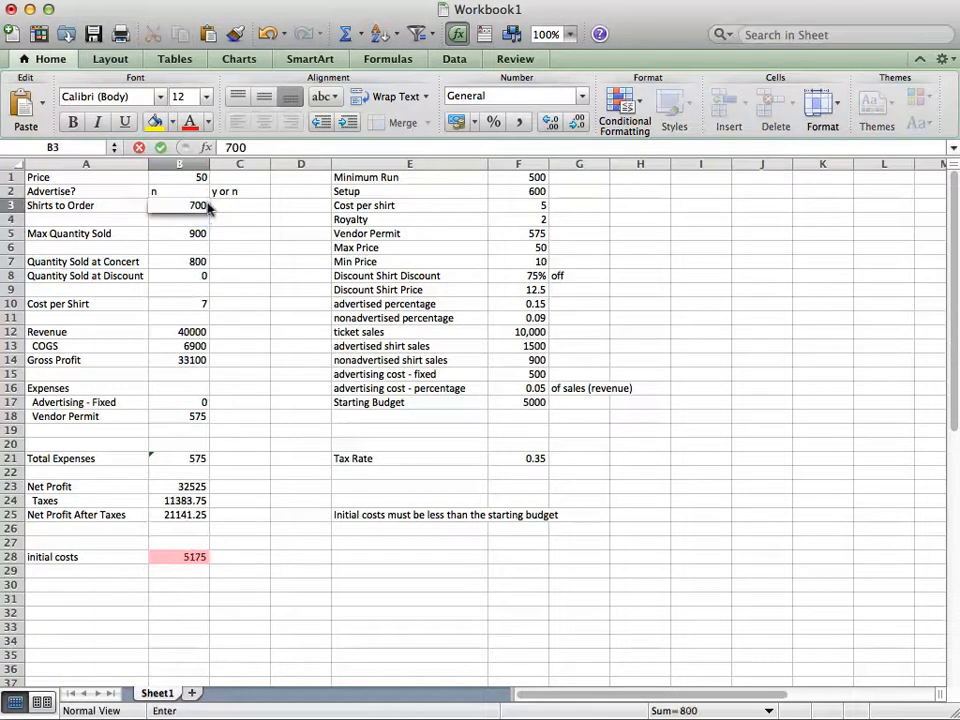
key("Return")
key("Down")
key("Up")
key("Up")
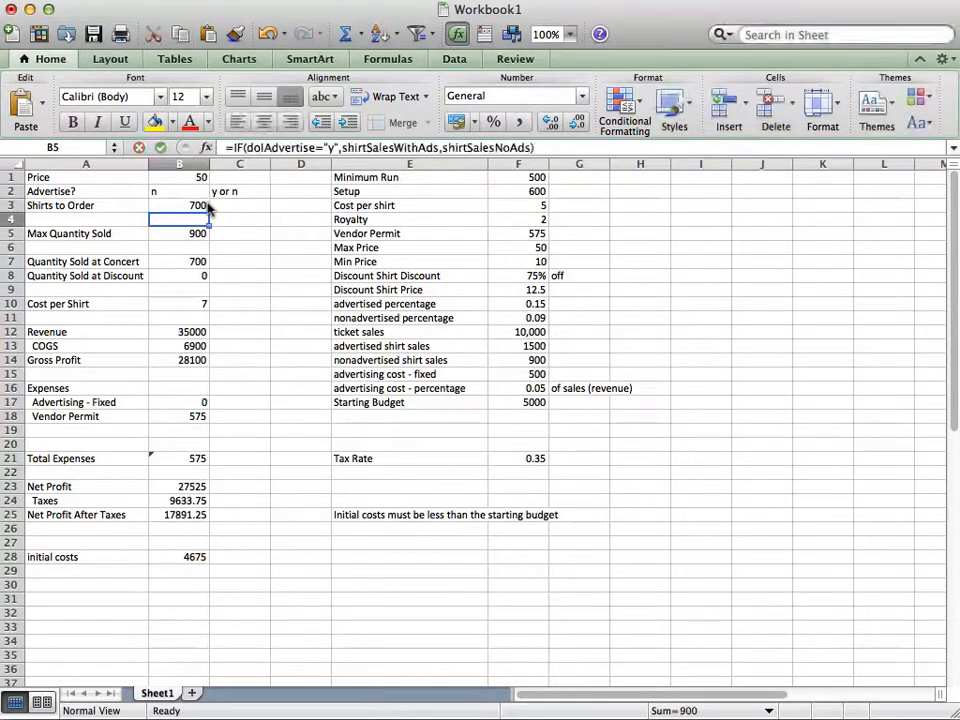
Review the price, advertise and shirts to order inputs, and inspect the IF formula for the maximum quantity sold in B5
left_click(185, 174)
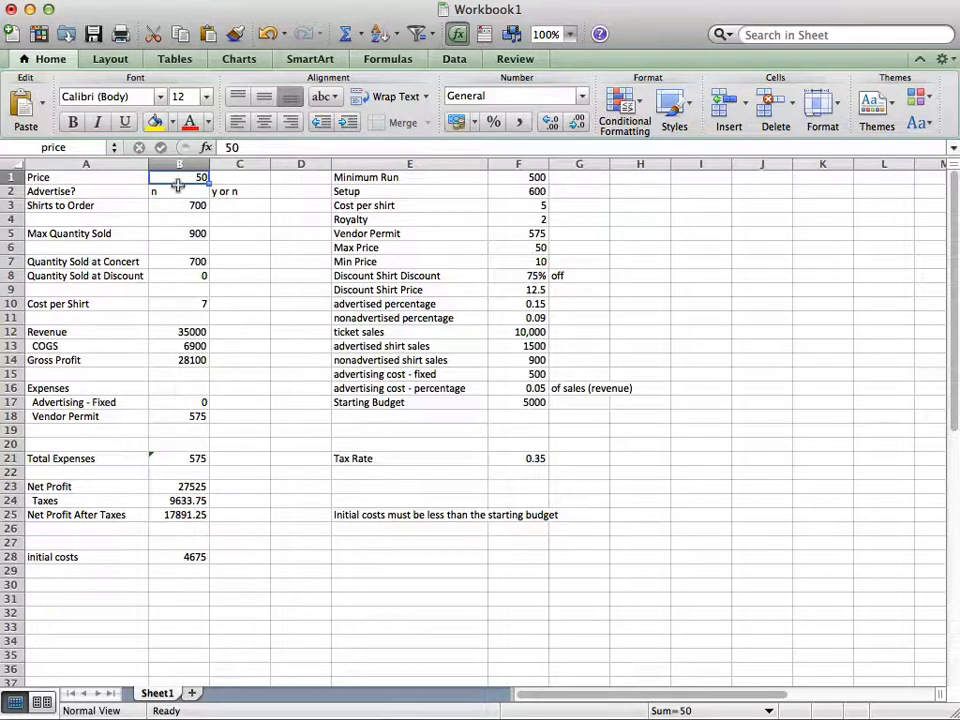
left_click(172, 190)
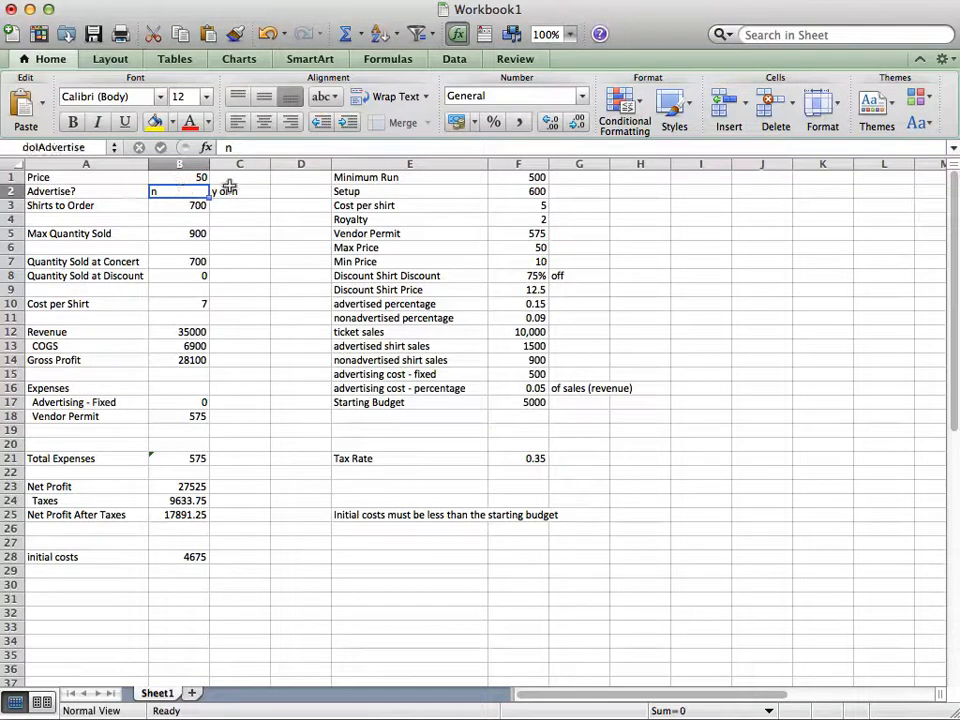
left_click(180, 200)
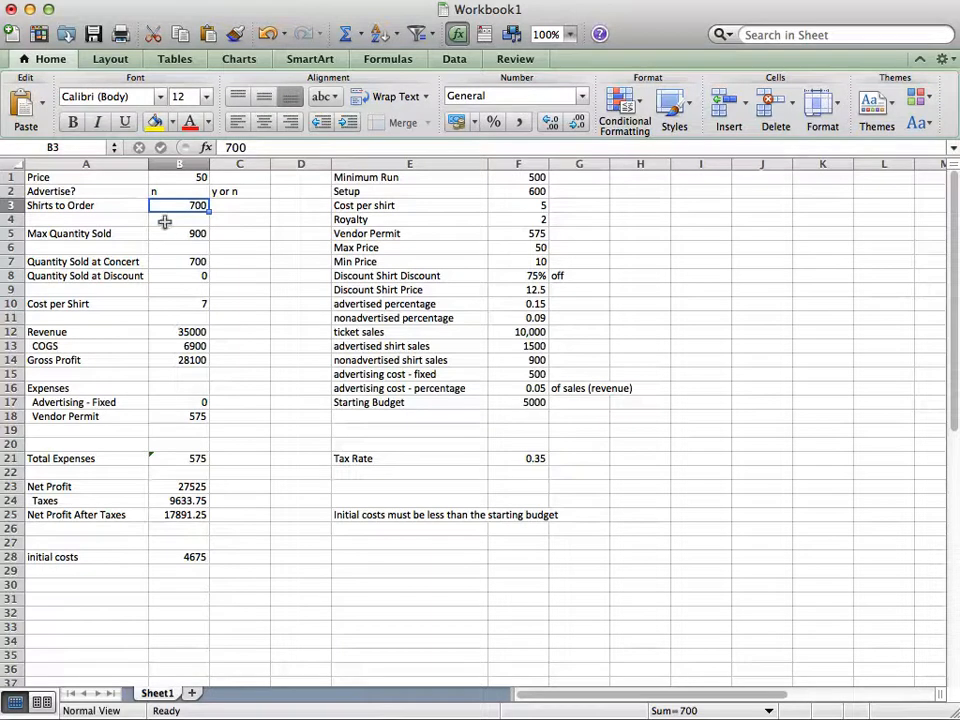
key("Down")
key("Down")
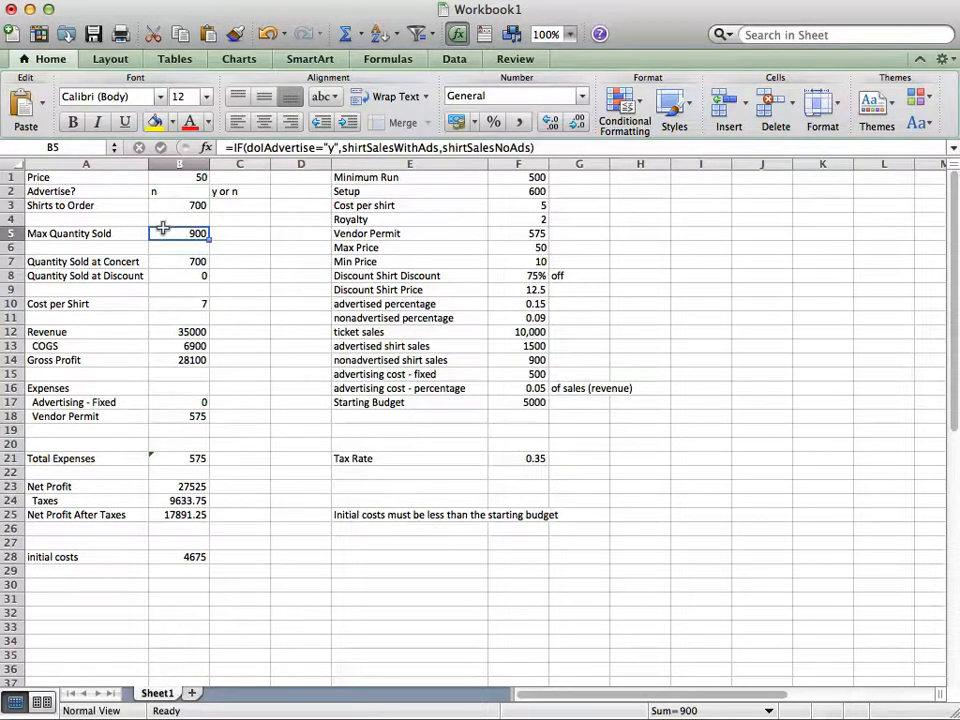
double_click(161, 230)
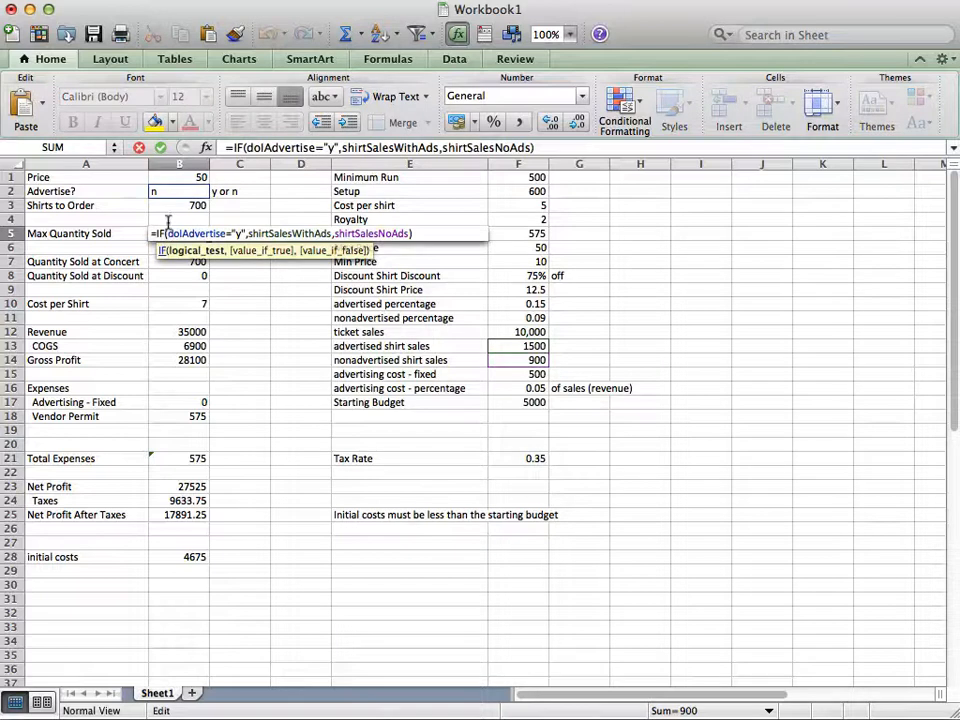
key("Escape")
Switch the advertise choice in B2 to y and back to n to compare the maximum quantity sold
left_click(172, 190)
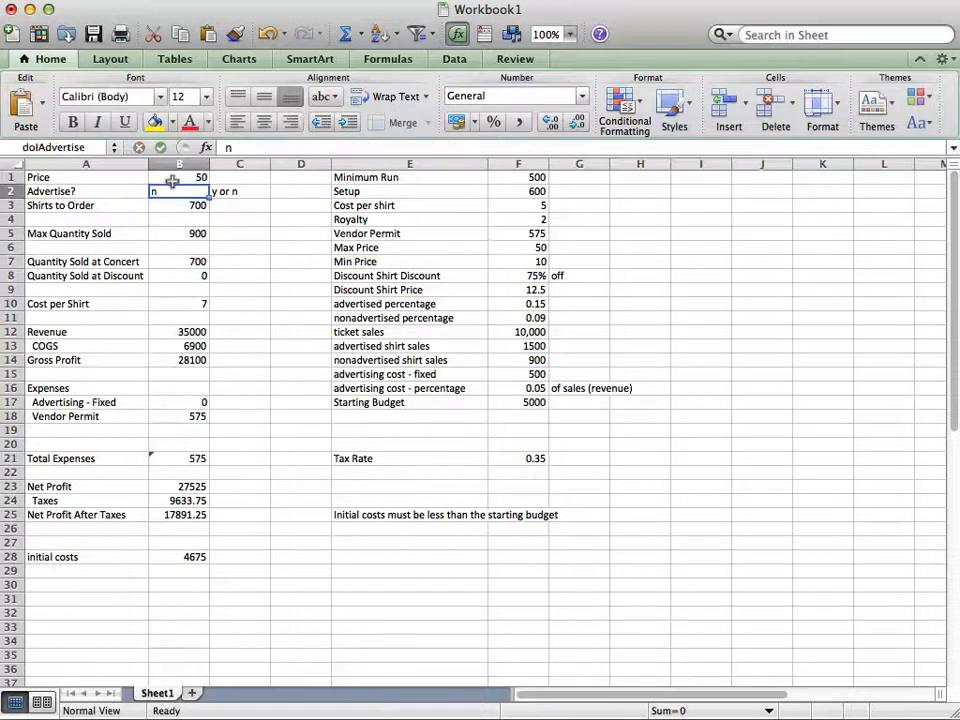
type("y")
key("Return")
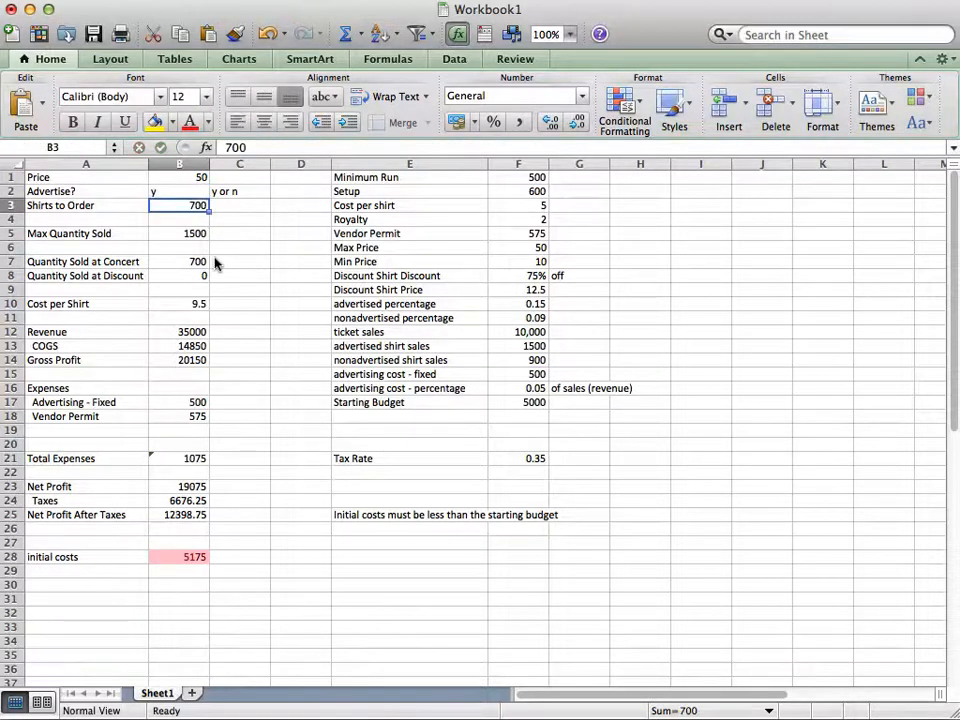
key("Up")
type("n")
key("Return")
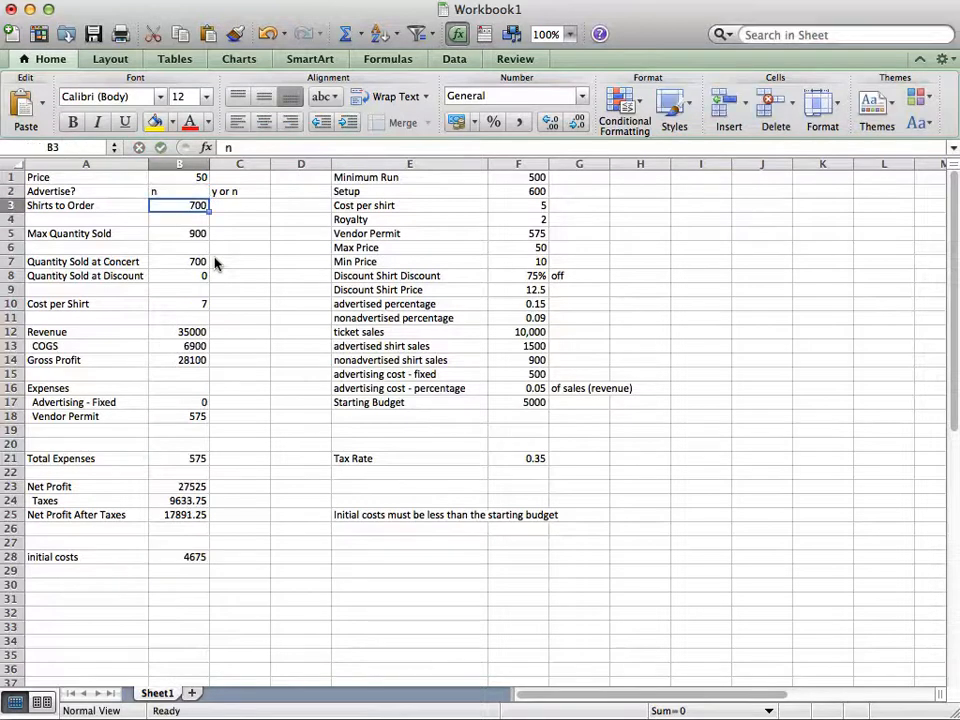
Set the advertise choice in B2 to y and inspect the IF formula for the maximum quantity sold in B5
key("Up")
type("y")
key("Return")
key("Return")
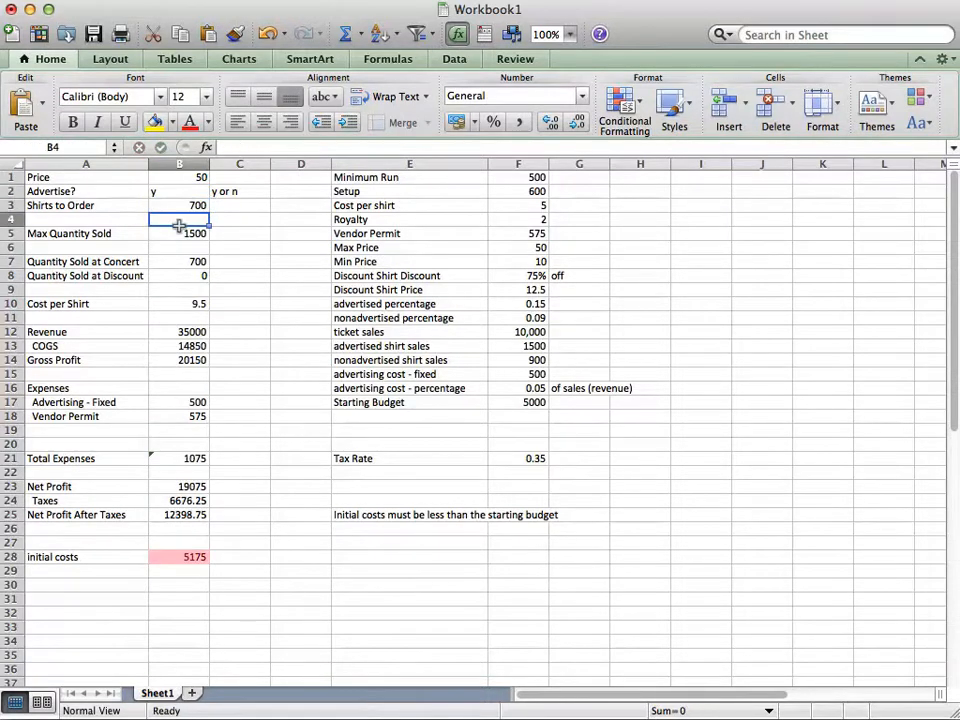
double_click(184, 231)
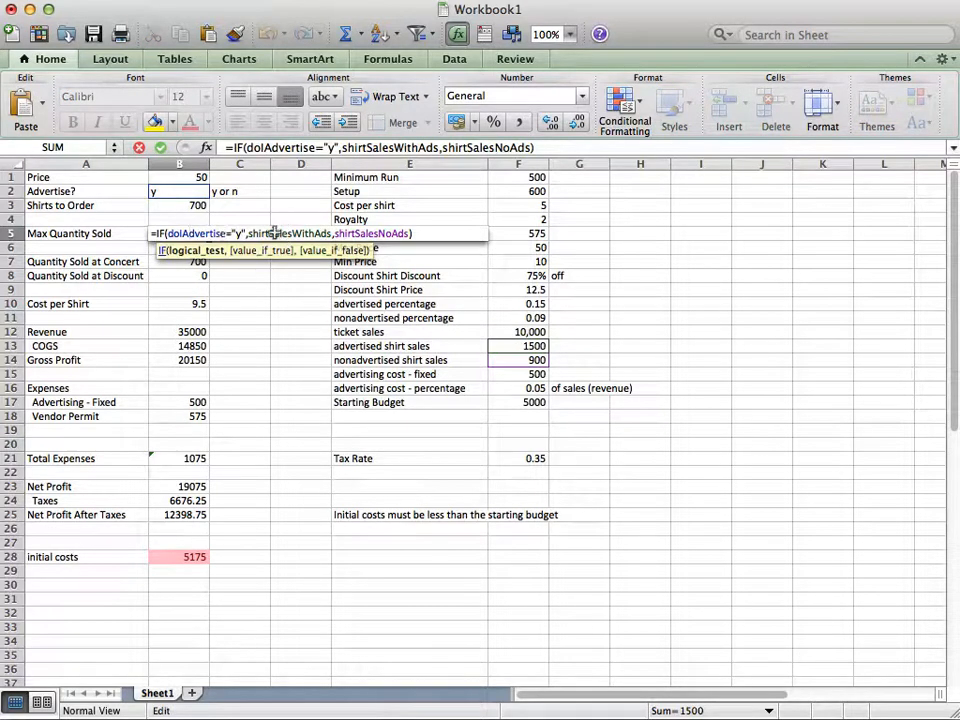
key("Return")
left_click(231, 231)
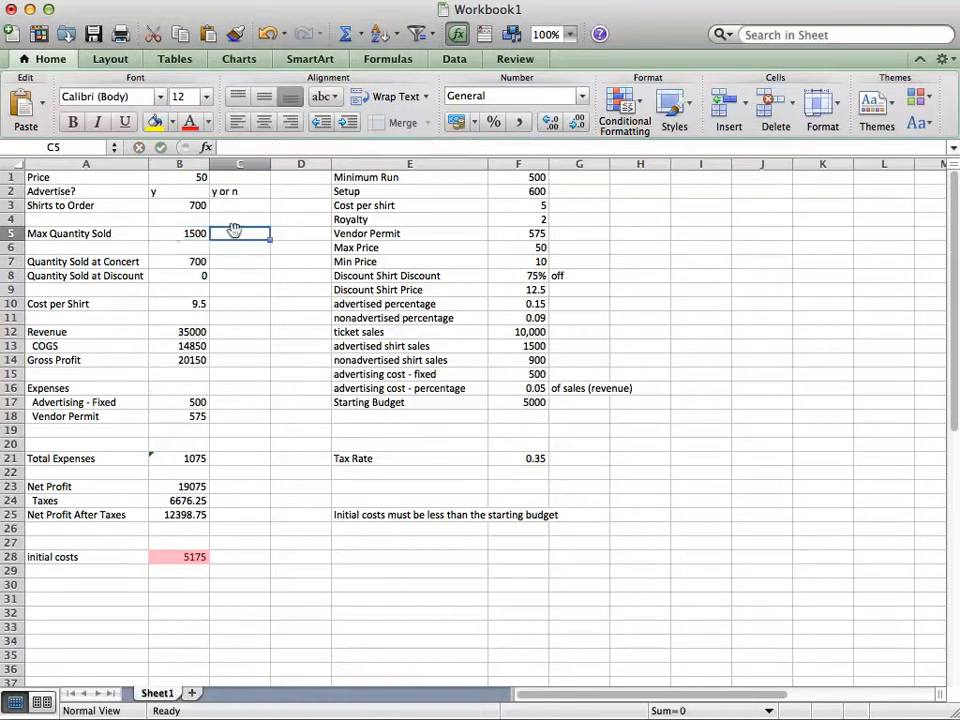
Inspect the MIN formula for quantity sold at concert in B7, along with its source cells B3 and B5
left_click(167, 256)
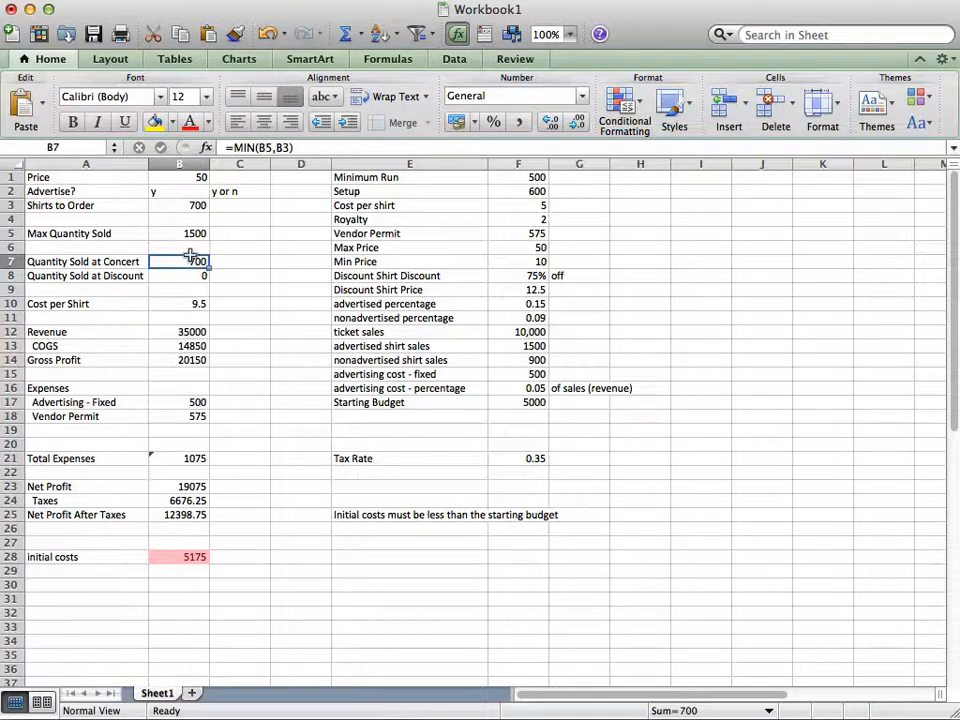
left_click(189, 199)
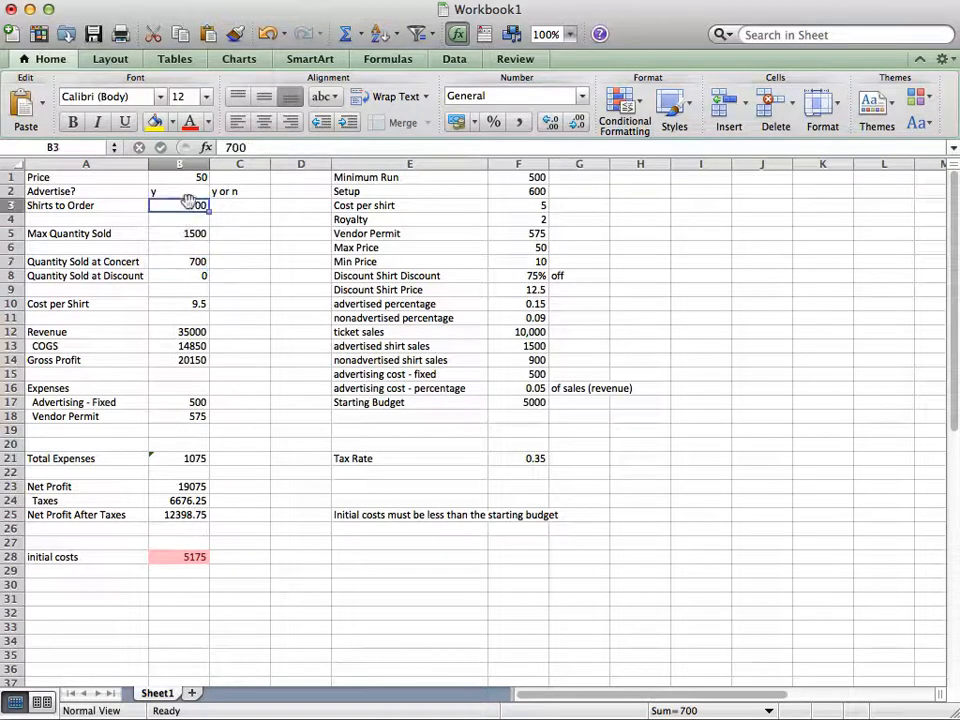
left_click(170, 228)
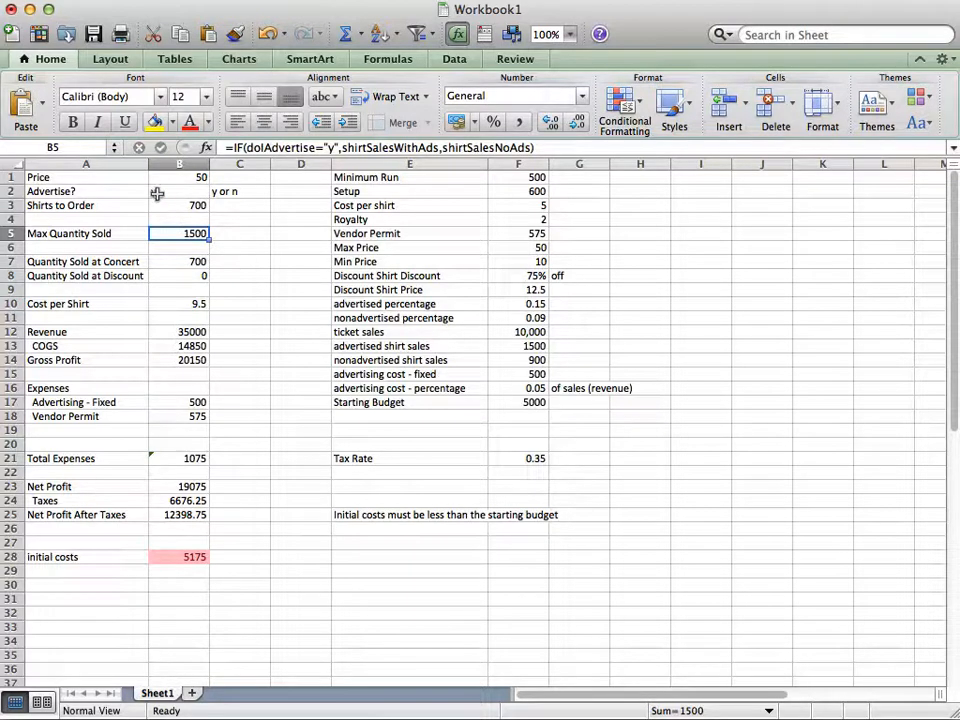
Try 5000 as the shirts to order in B3 and inspect the formula for quantity sold at discount in B8
left_click(195, 204)
type("5000")
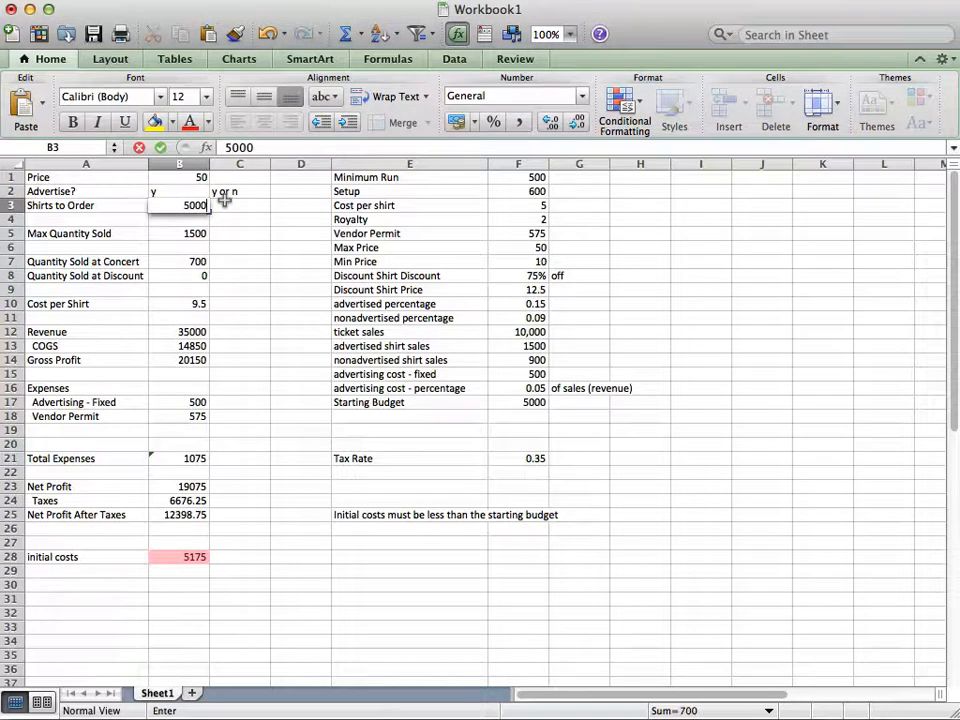
key("Return")
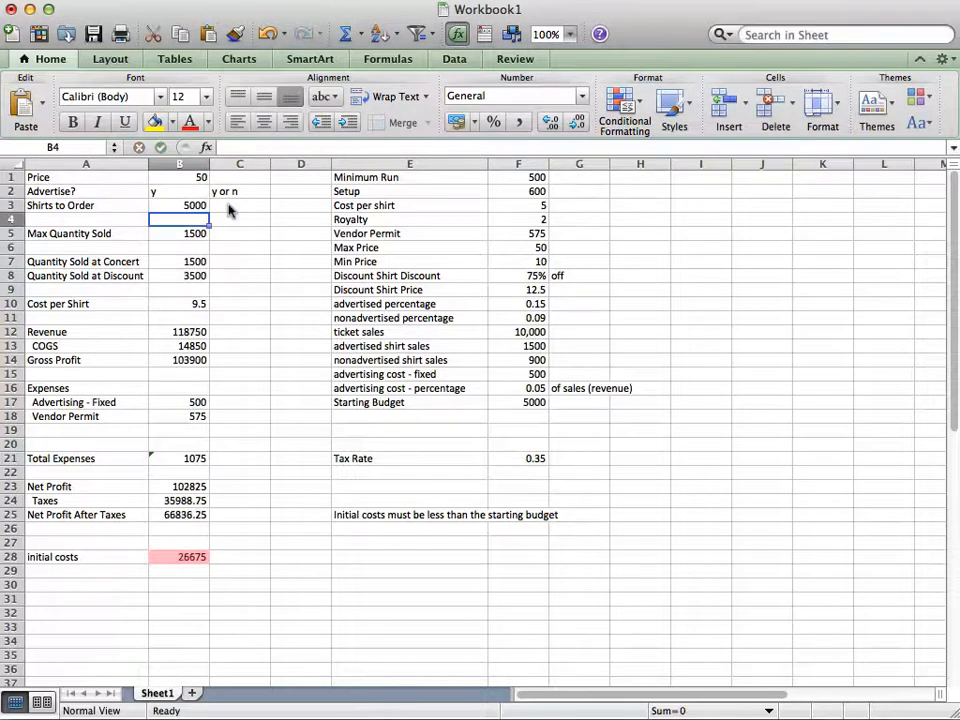
left_click(160, 273)
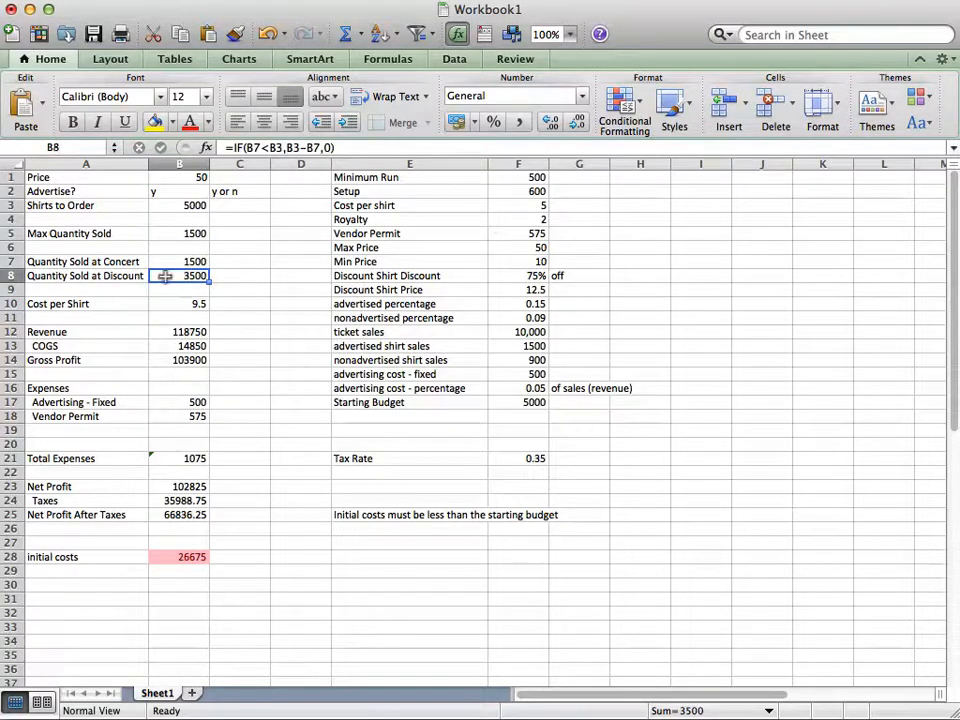
Try overriding the maximum quantity sold in B5 with 1501, and restore its IF formula
left_click(184, 233)
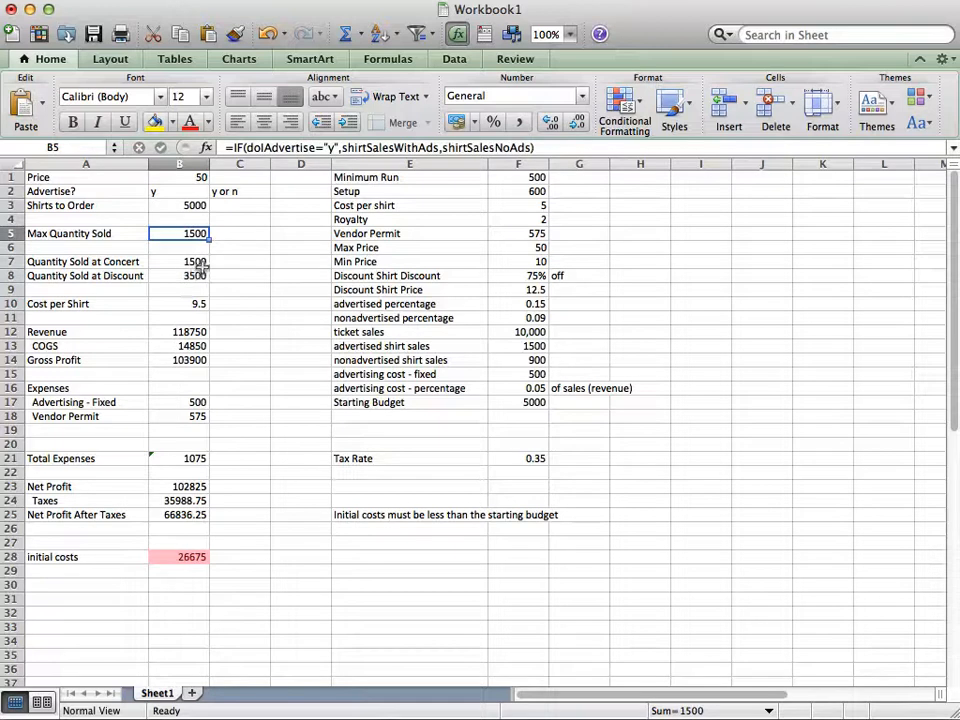
type("150")
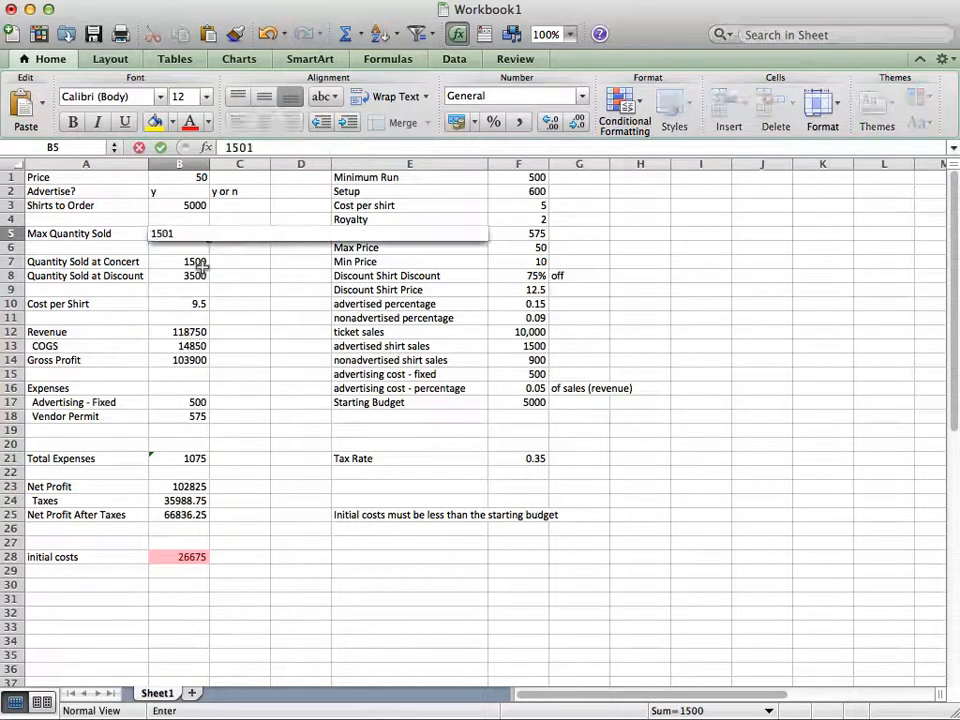
type("1")
key("Up")
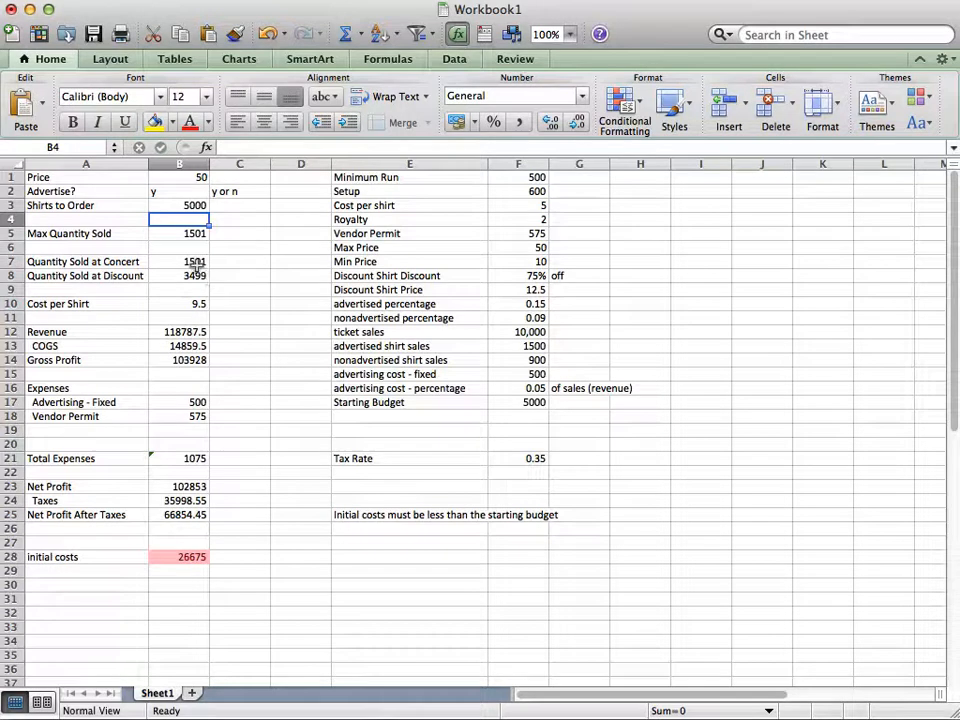
left_click(176, 271)
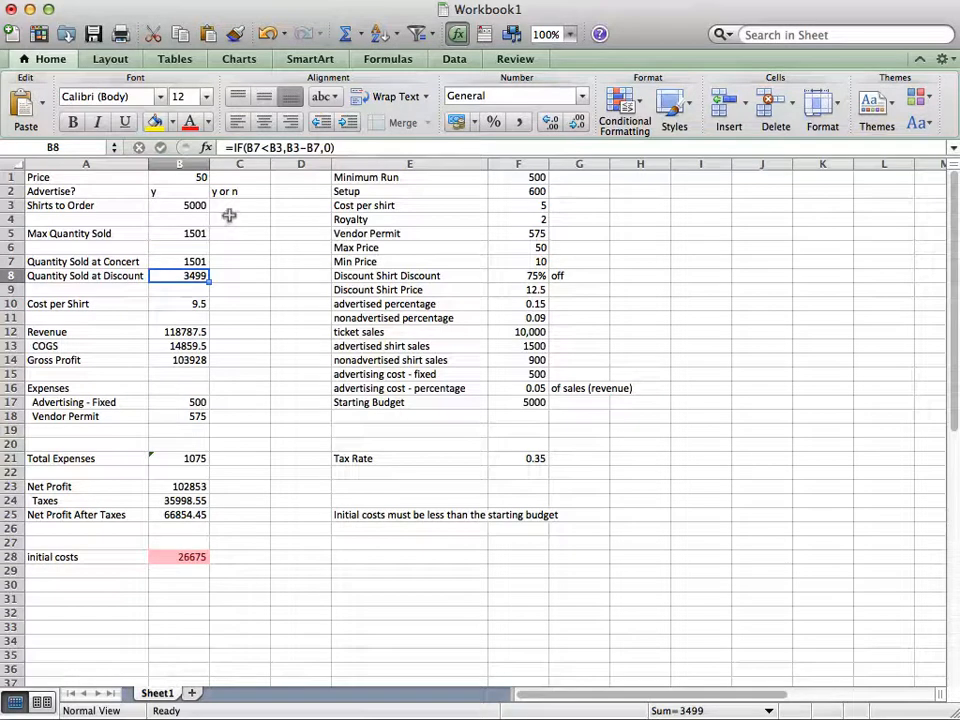
left_click(213, 232)
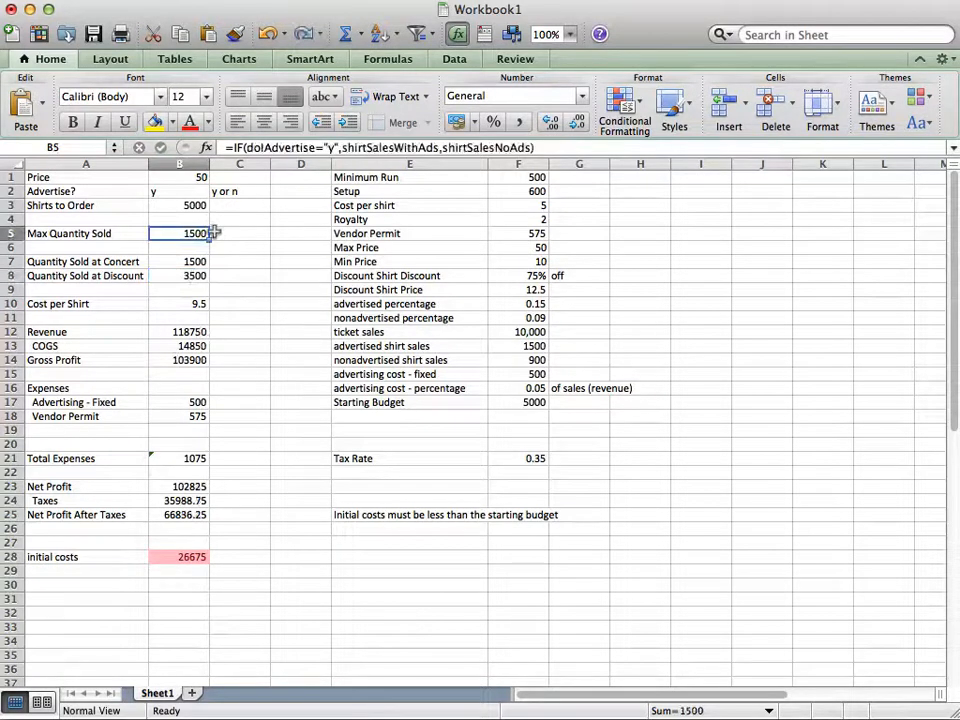
Set the shirts to order in B3 to 1501
left_click(183, 199)
type("15")
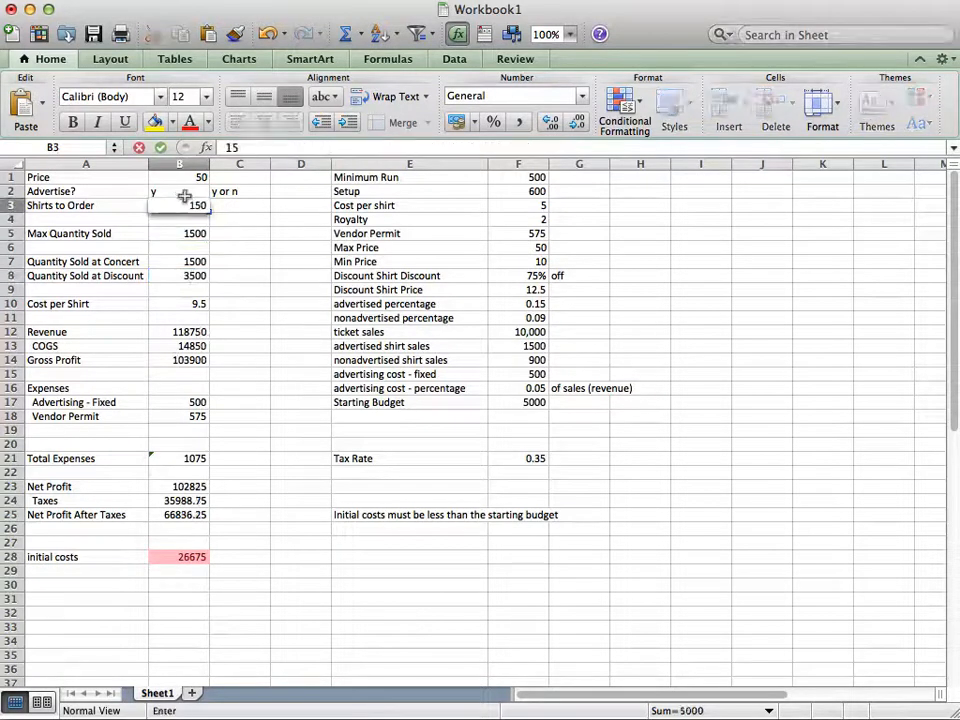
type("01")
key("Return")
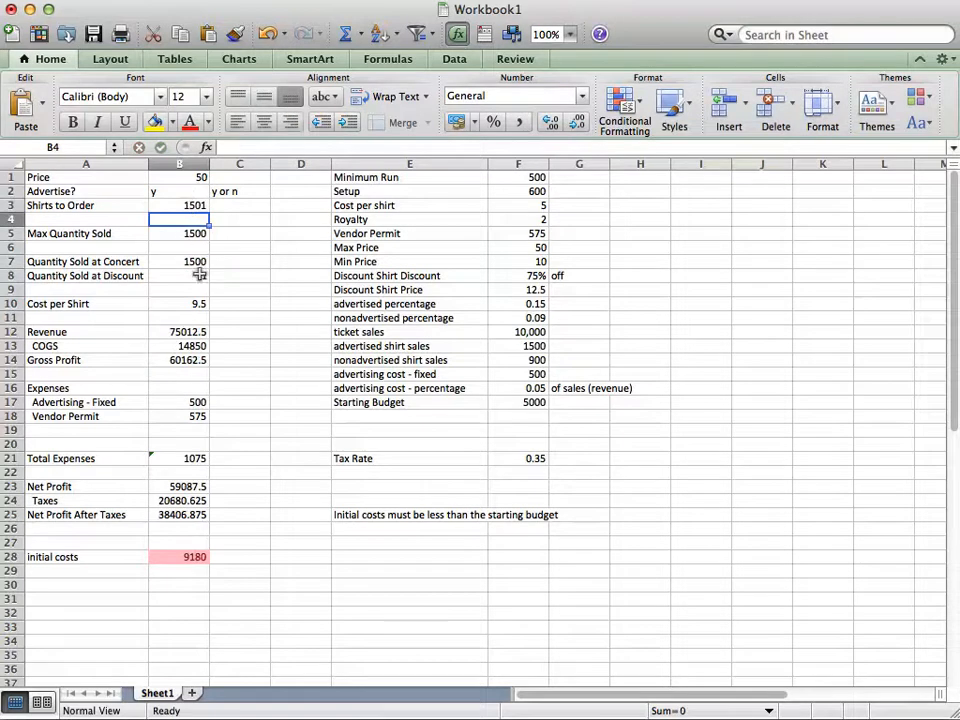
Inspect the IF formula for the cost per shirt in B10, including its royalty and advertising percentage terms
left_click(187, 297)
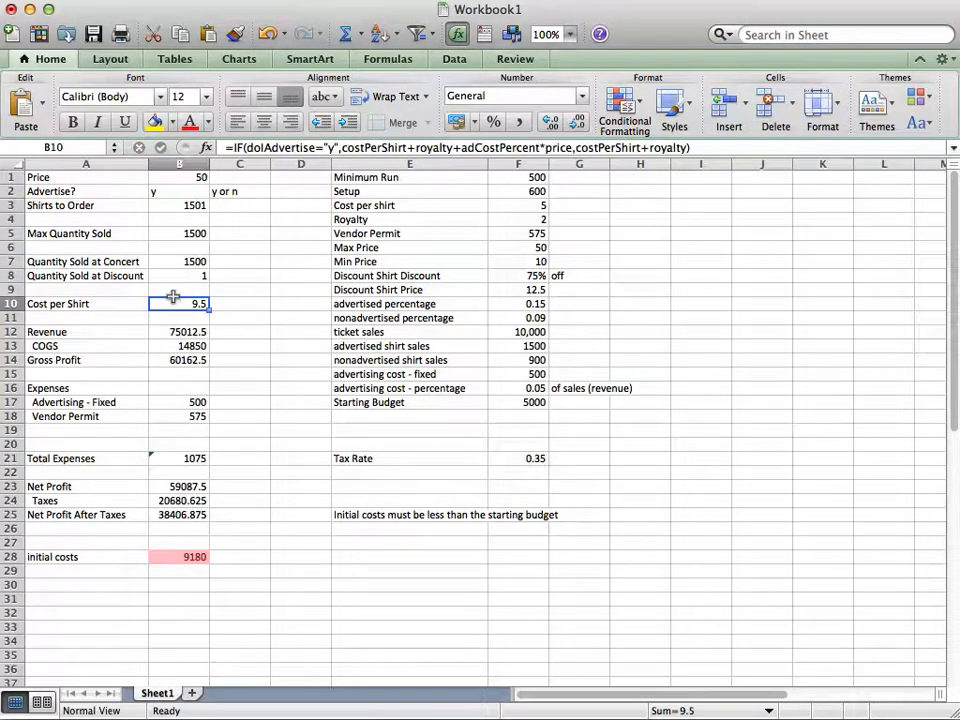
double_click(174, 300)
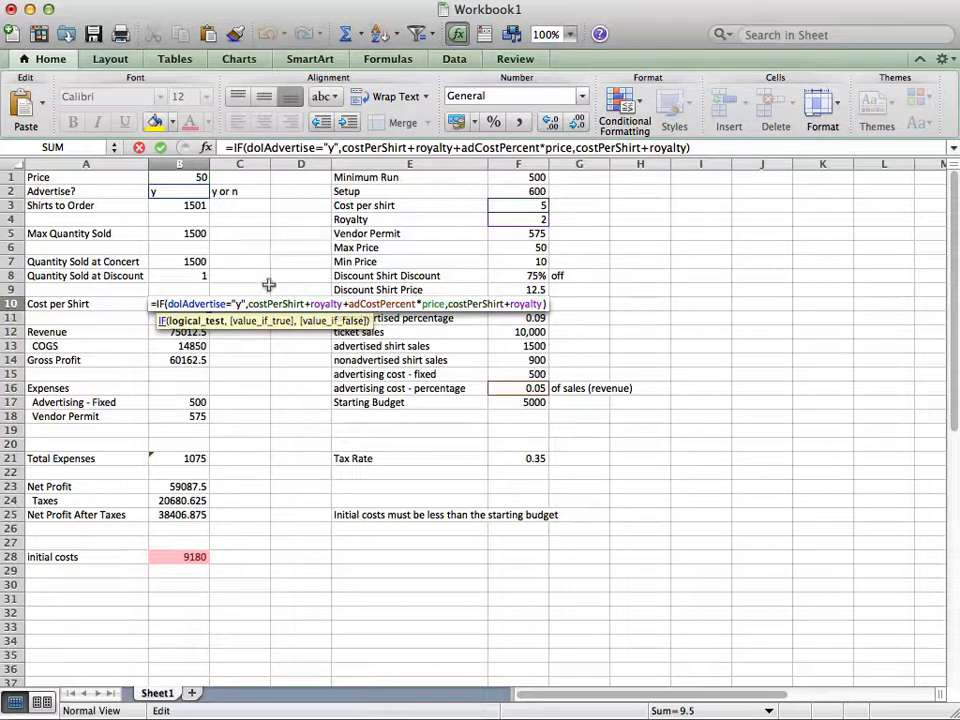
key("Escape")
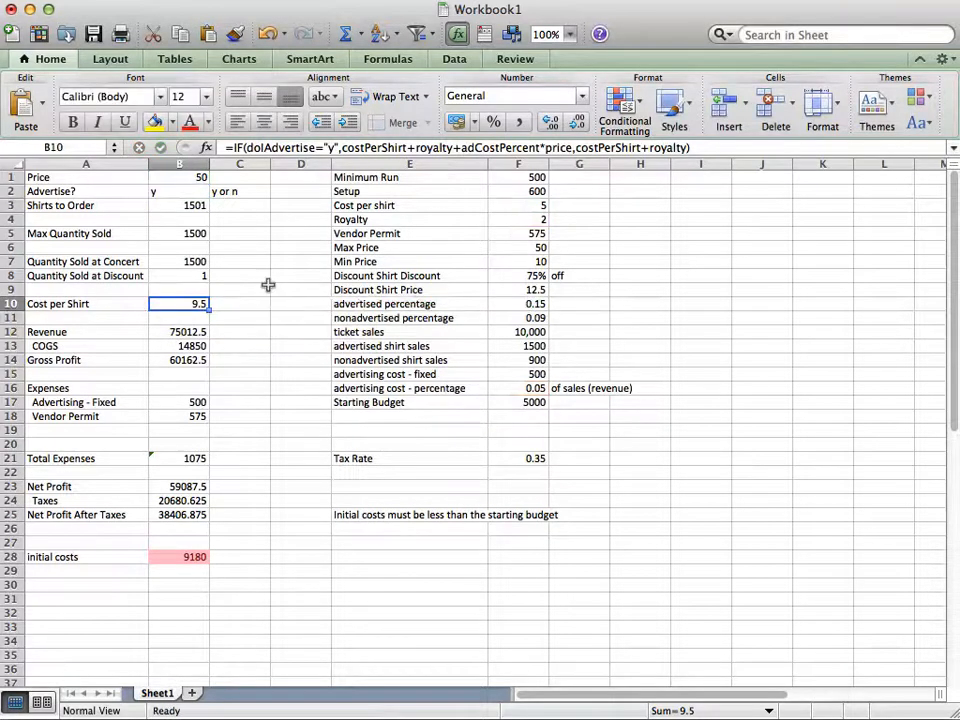
double_click(163, 300)
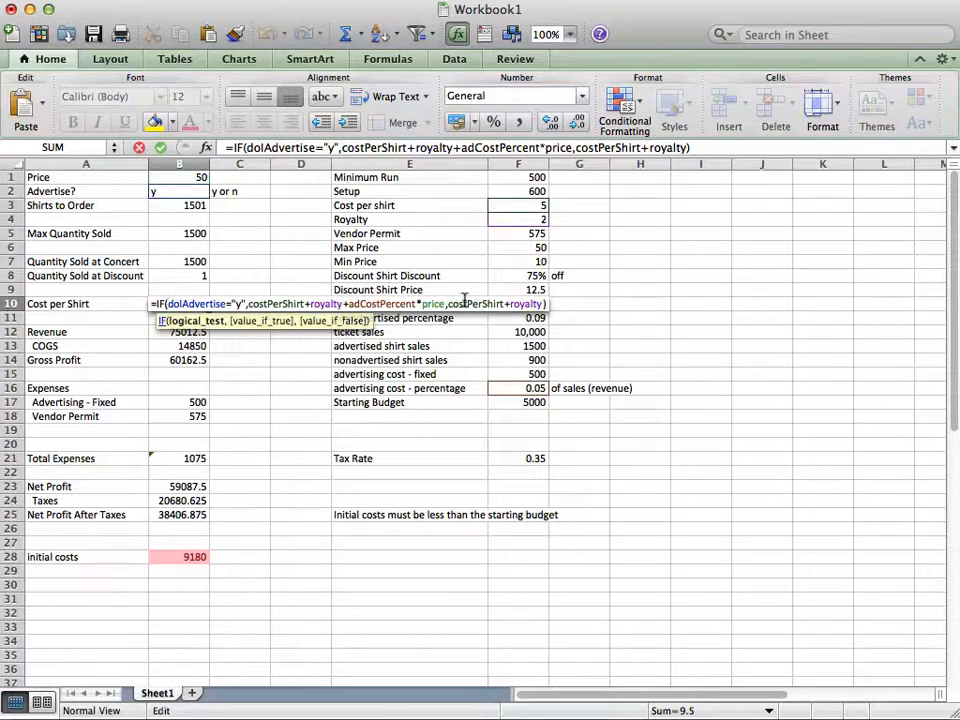
key("Escape")
Switch the advertise choice in B2 to n and back to y to compare the cost per shirt
left_click(175, 191)
type("n")
key("Return")
key("Up")
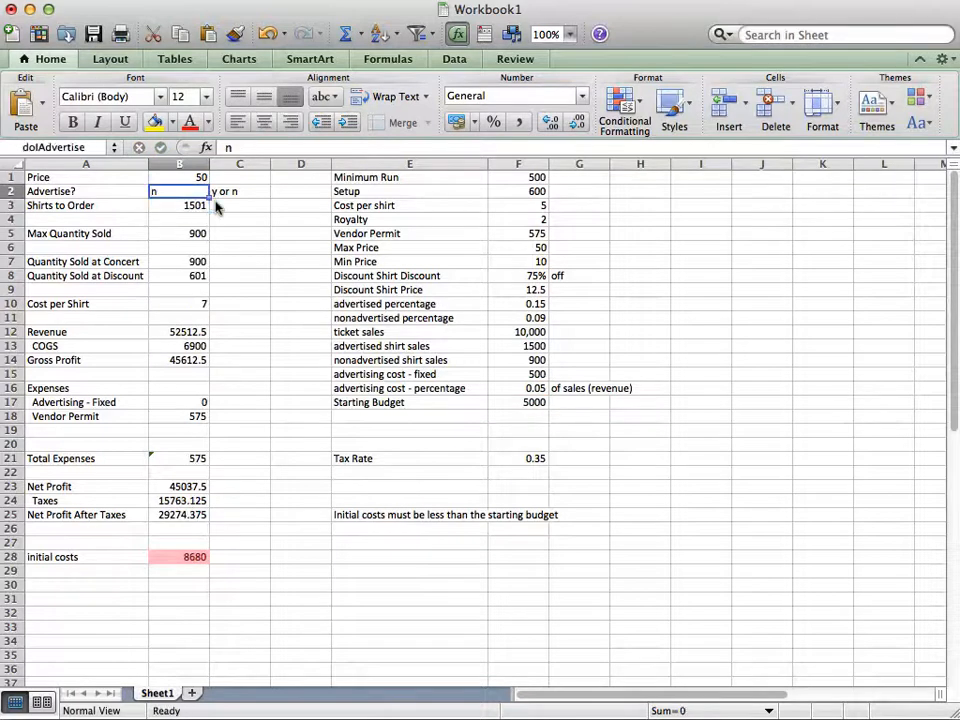
type("y")
key("Return")
key("Down")
key("Down")
key("Down")
key("Down")
key("Down")
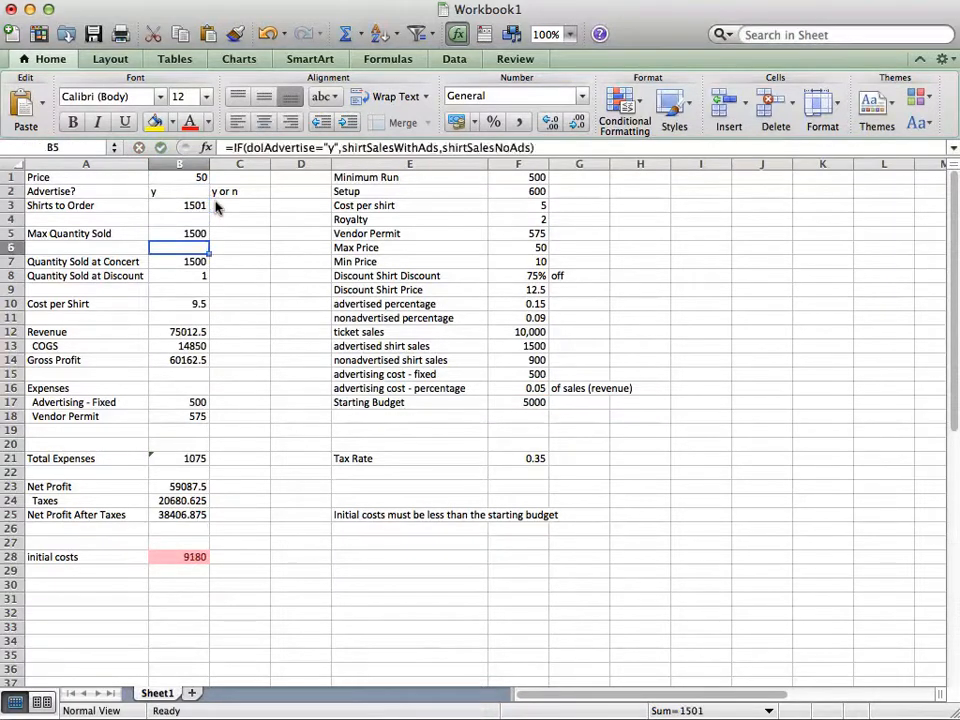
Review the revenue formula in B12 and correct the COGS formula in B13 to =setup+B3*B10
double_click(192, 332)
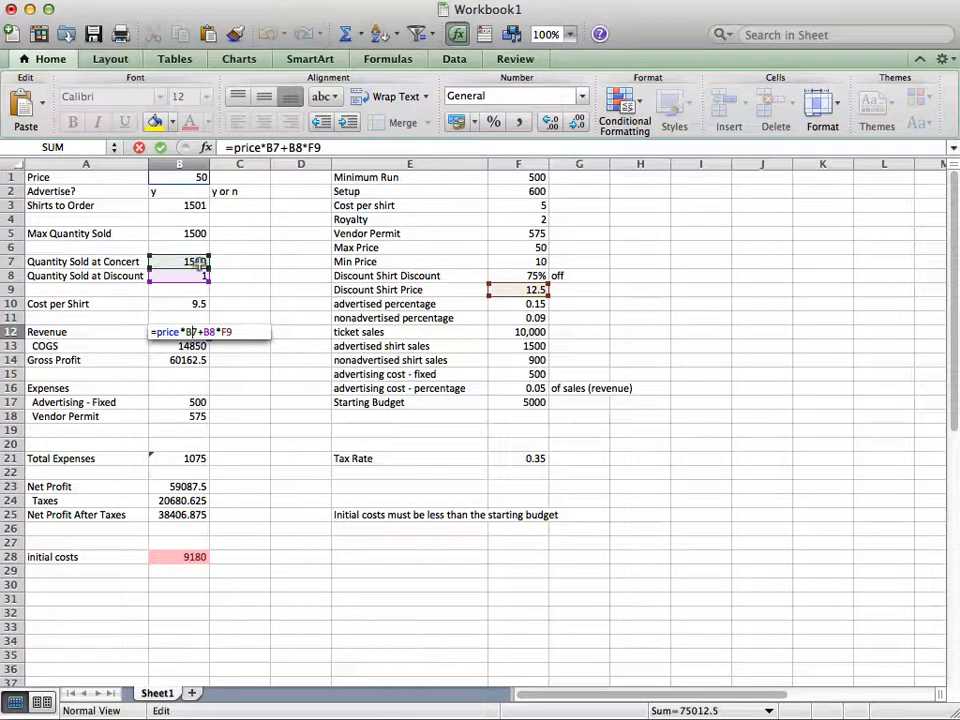
key("Return")
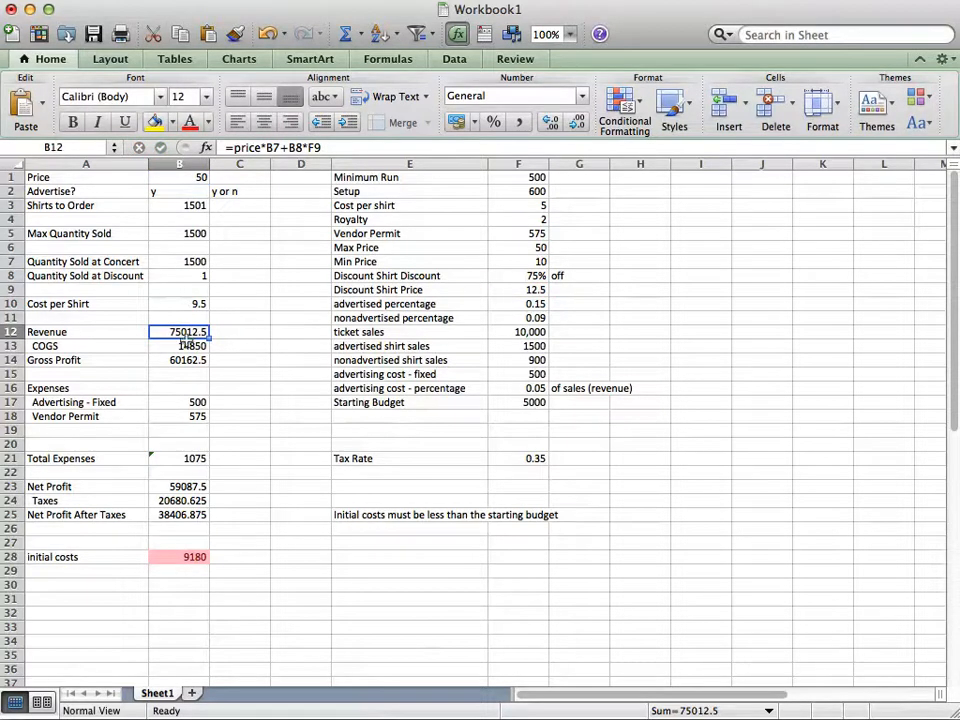
double_click(184, 346)
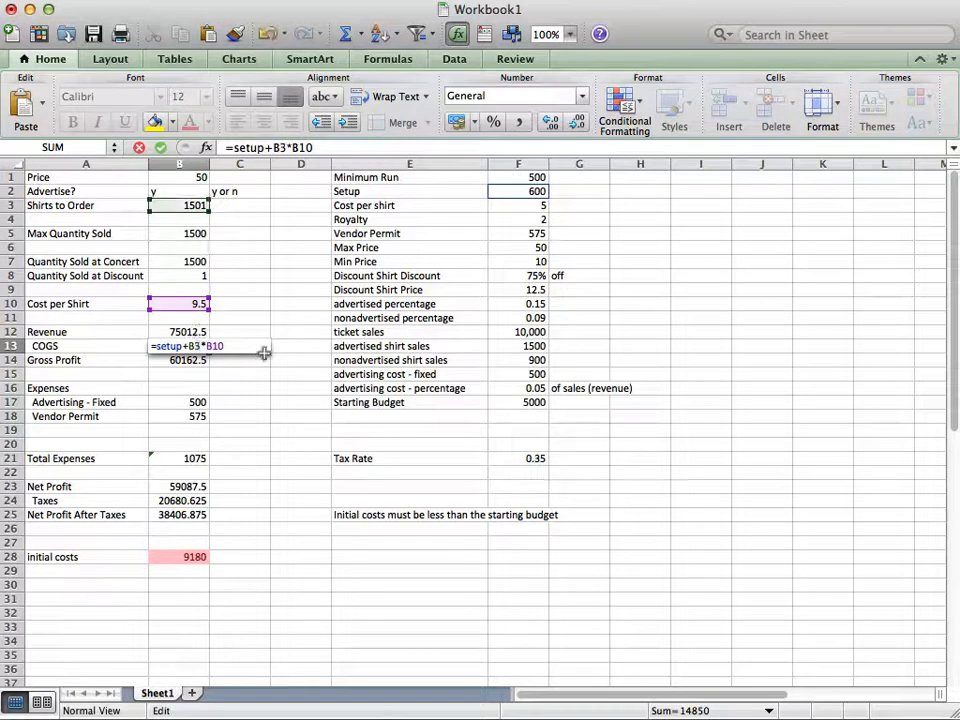
key("Return")
left_click(150, 340)
double_click(153, 343)
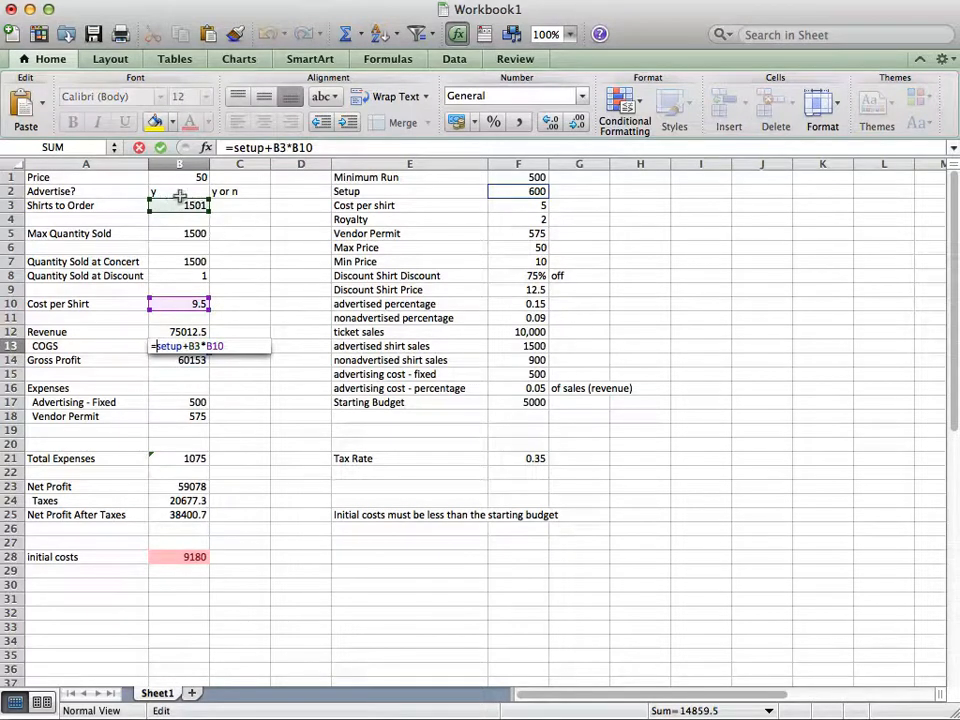
key("Escape")
Inspect the formulas for gross profit in B14, fixed advertising in B17 and the vendor permit in B18
left_click(232, 358)
double_click(178, 360)
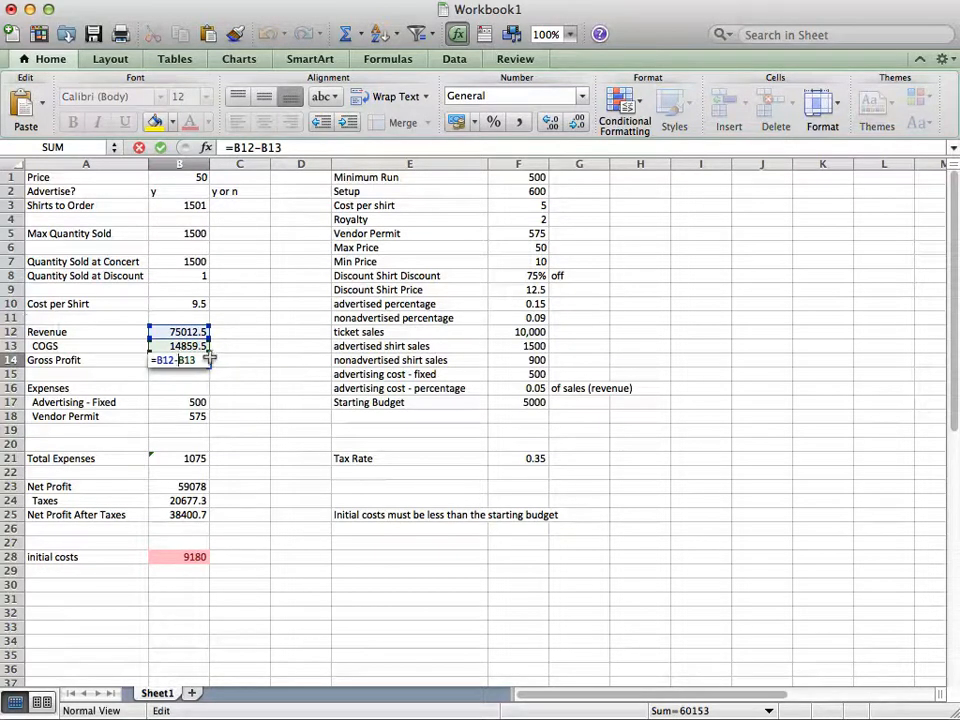
key("Escape")
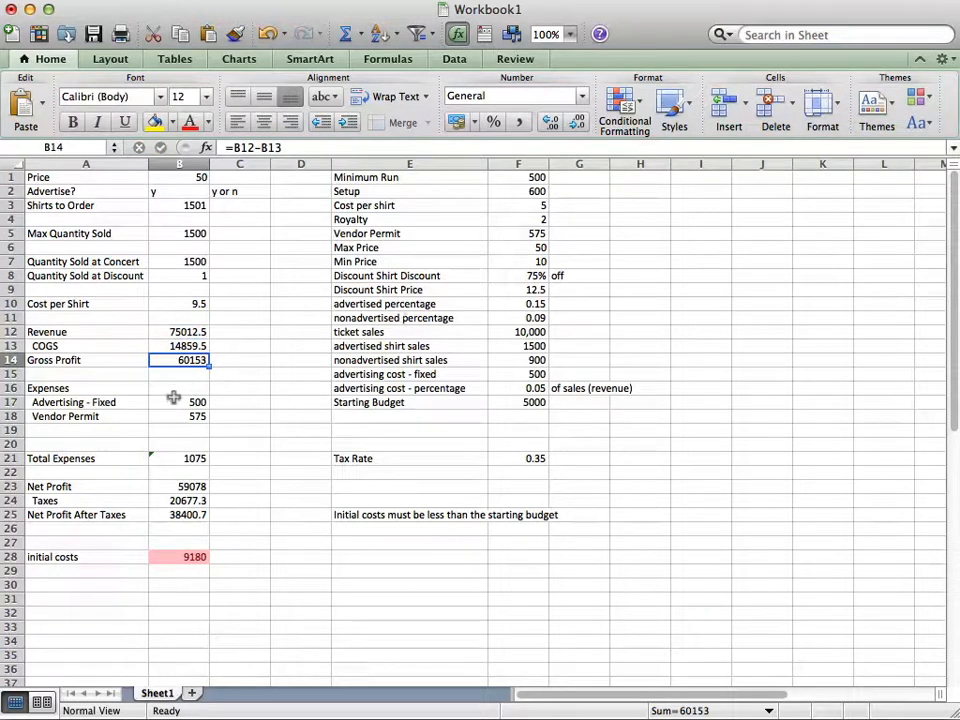
left_click(185, 400)
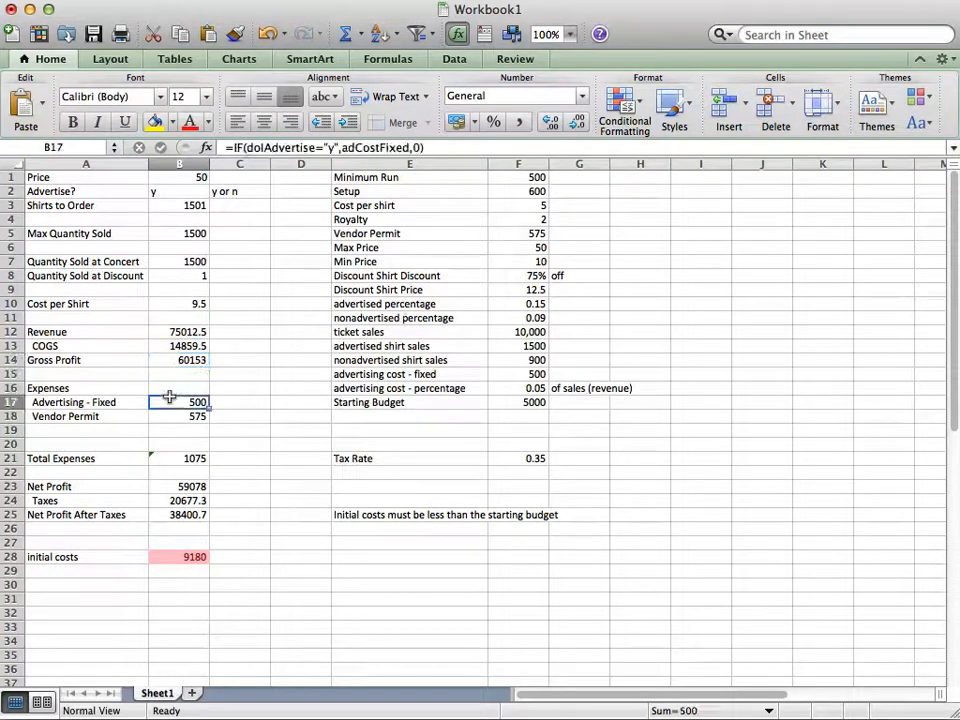
left_click(175, 430)
left_click(173, 416)
double_click(178, 418)
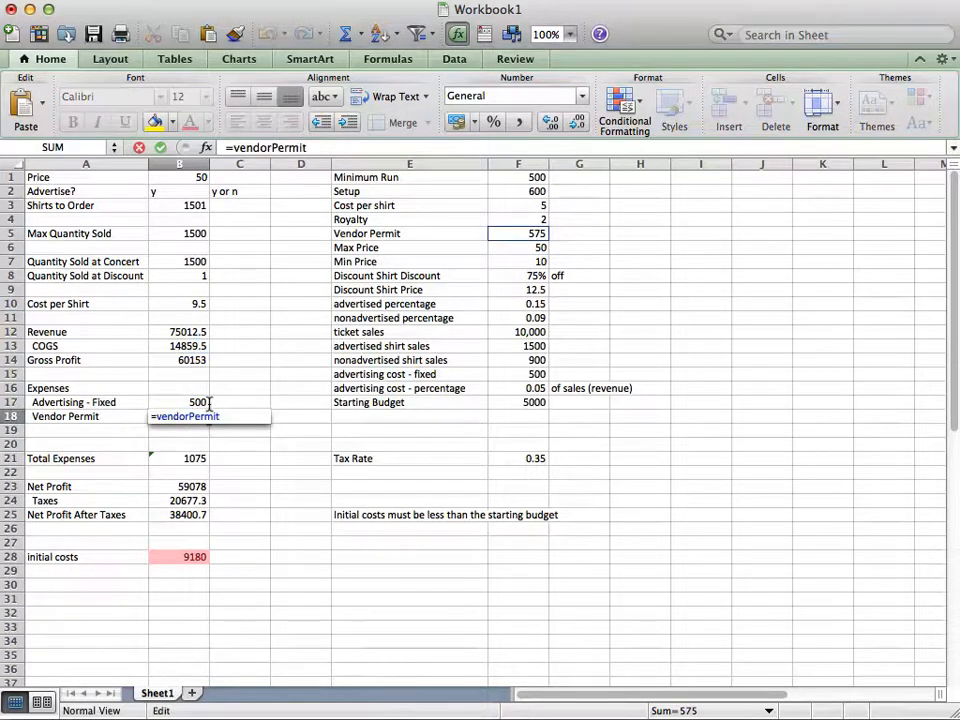
key("Escape")
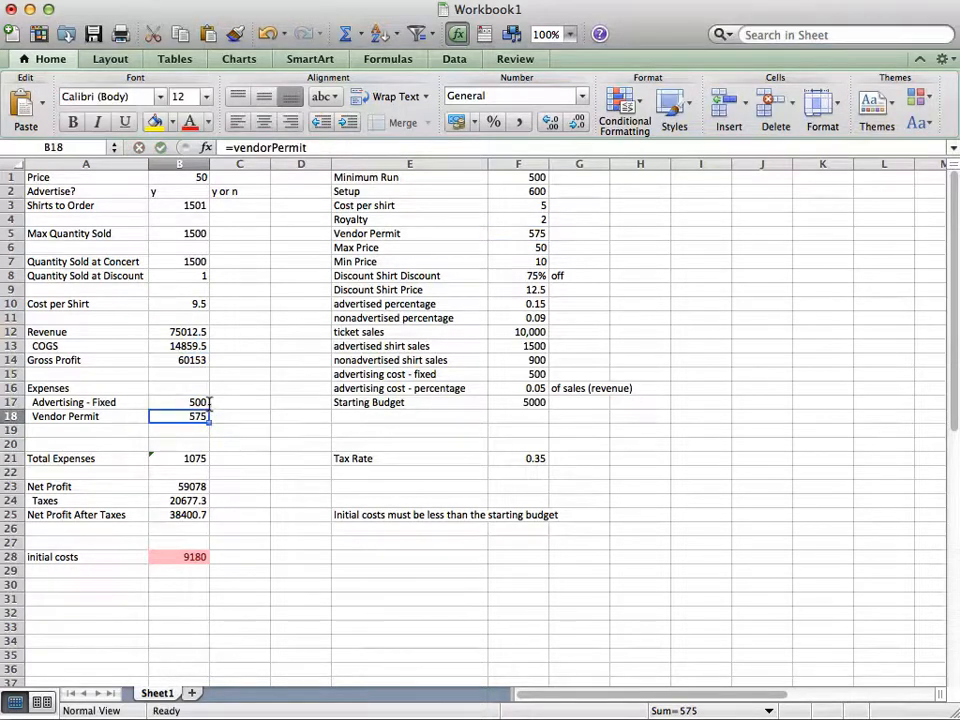
Inspect the formulas for total expenses in B21, net profit in B23, taxes in B24 and net profit after taxes in B25
left_click(183, 456)
double_click(185, 455)
key("Escape")
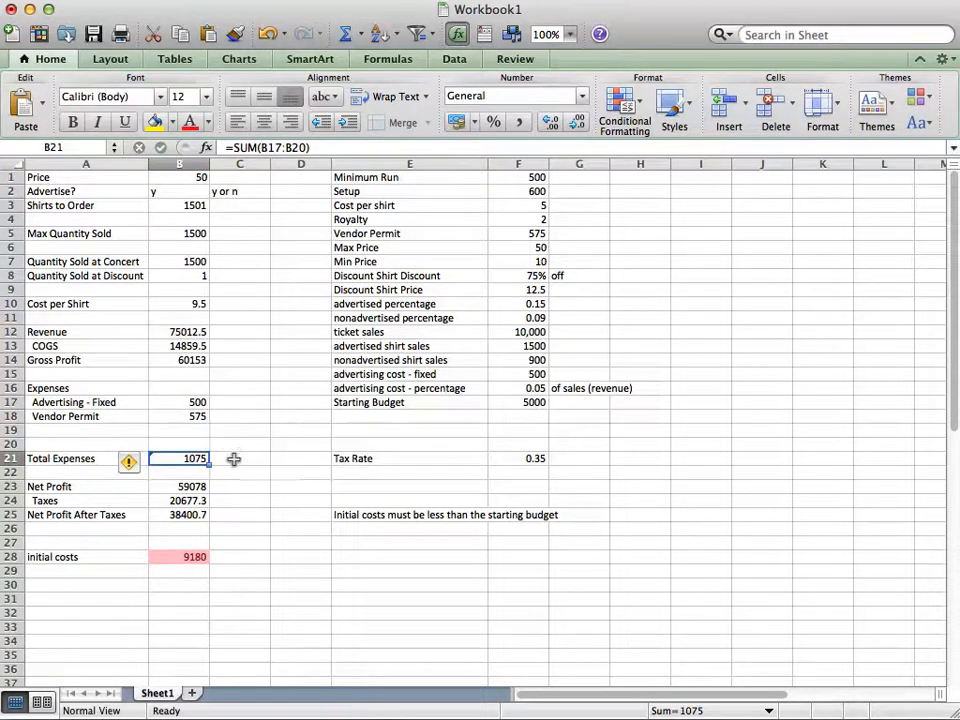
double_click(185, 485)
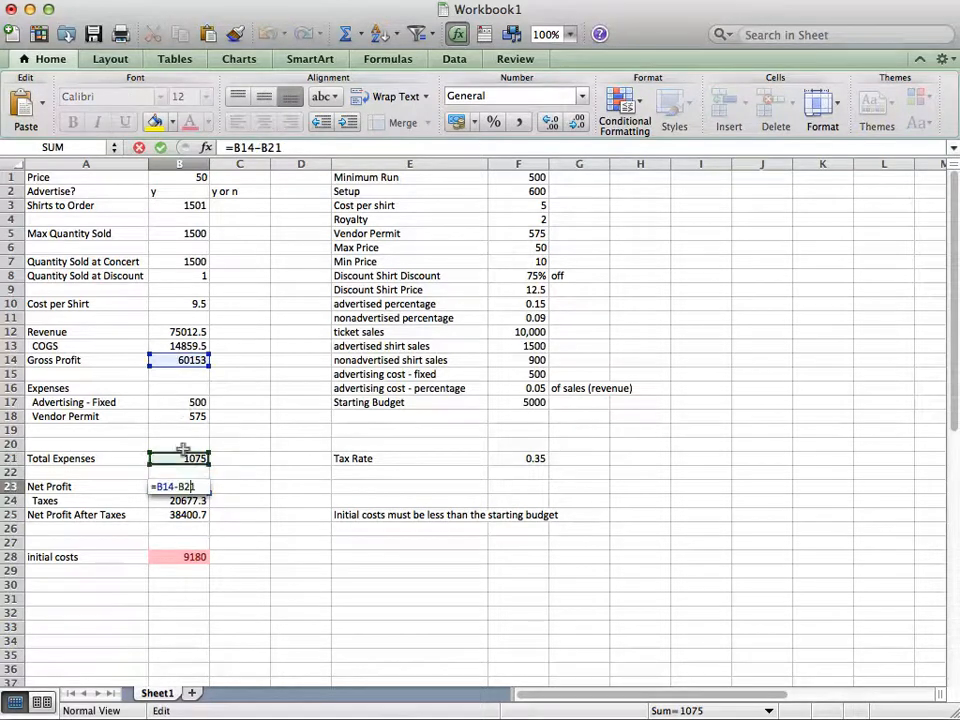
key("Escape")
double_click(182, 500)
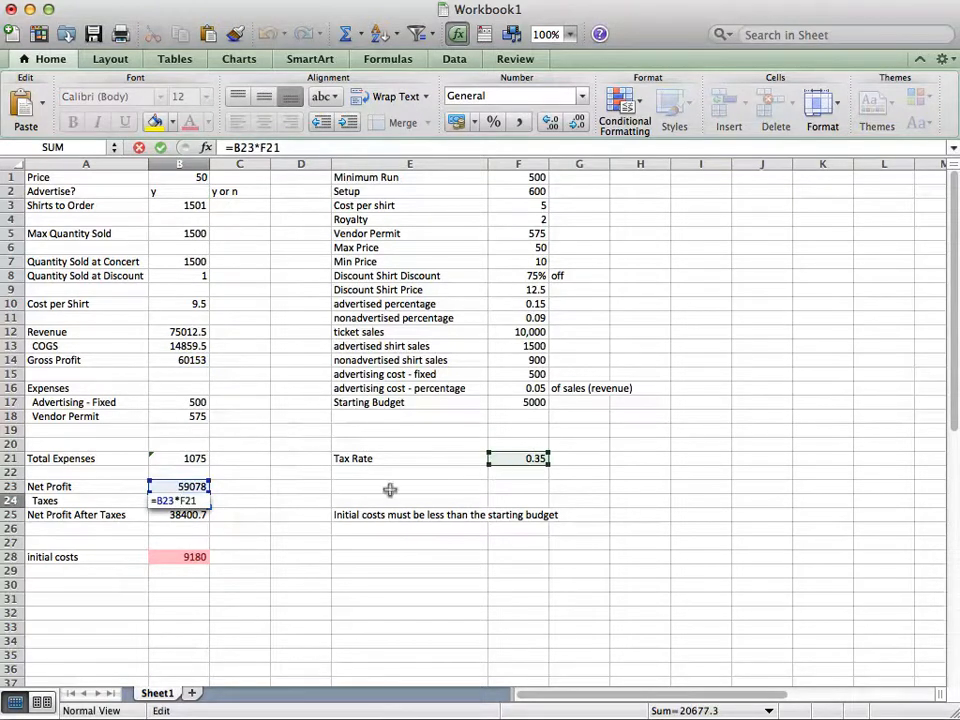
key("Escape")
left_click(185, 514)
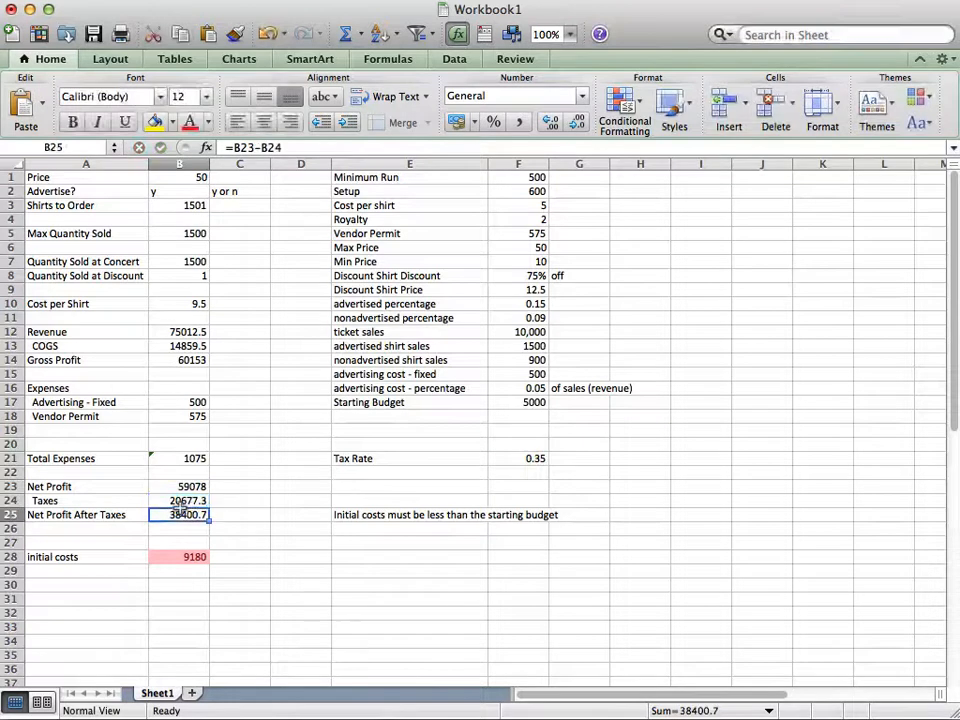
Inspect the formulas for net profit after taxes in B25 and initial costs in B28
double_click(185, 514)
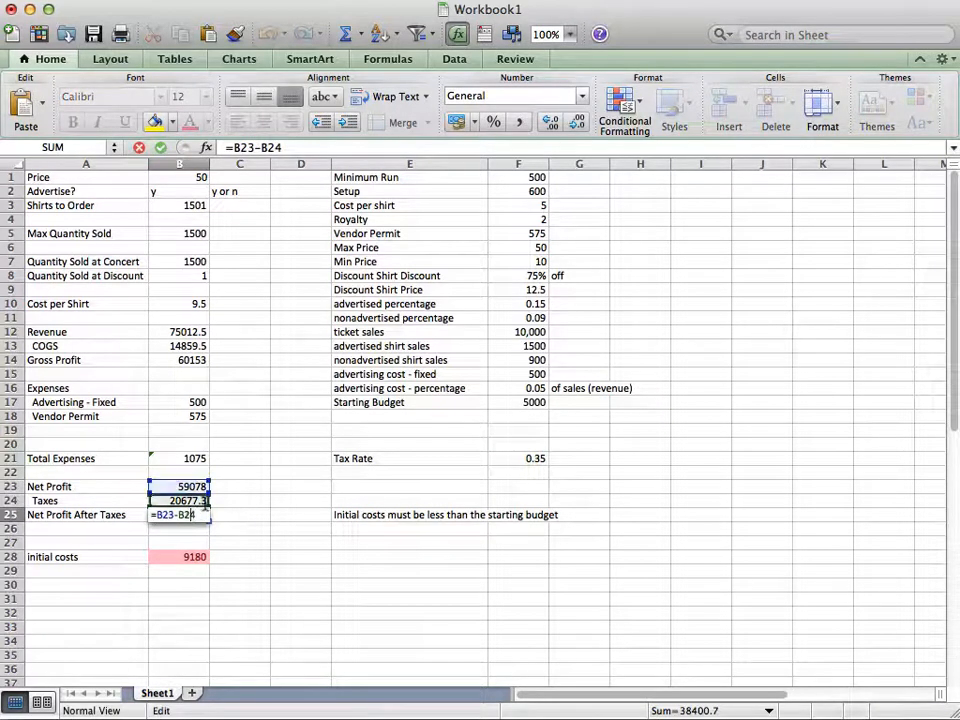
key("Return")
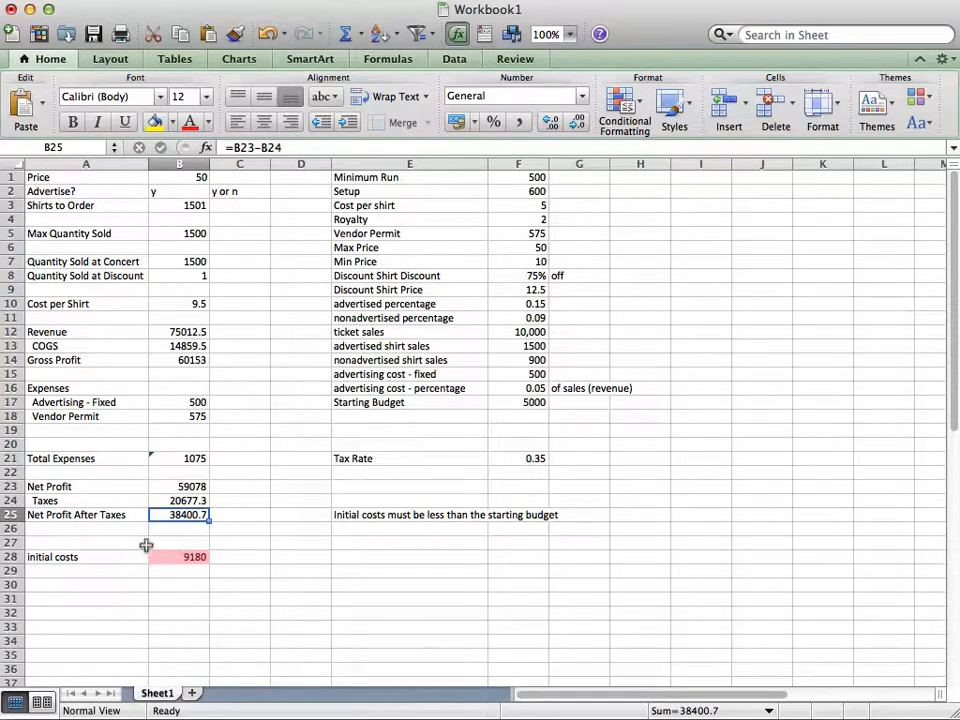
left_click(192, 554)
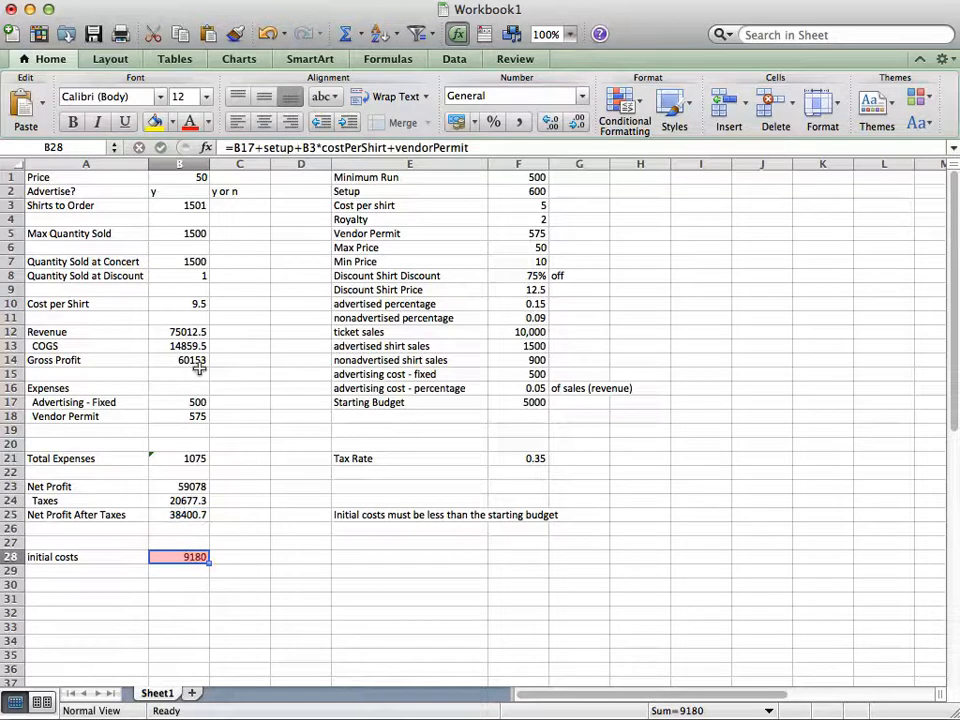
Test 777 and 665 as the shirts to order in B3 against the starting budget
left_click(164, 201)
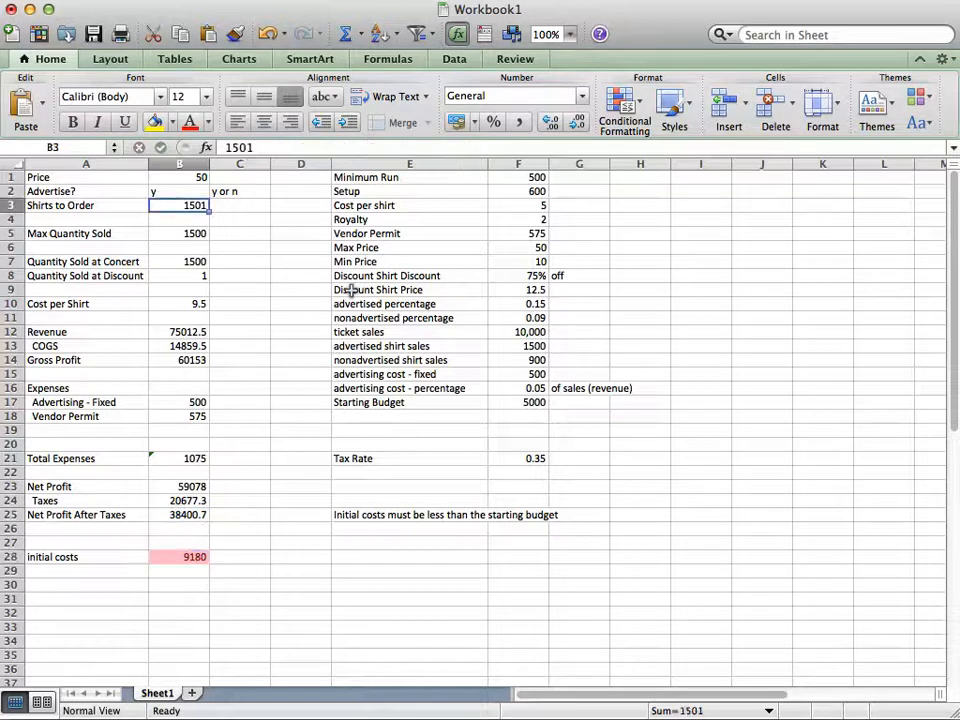
type("777")
key("Return")
key("Up")
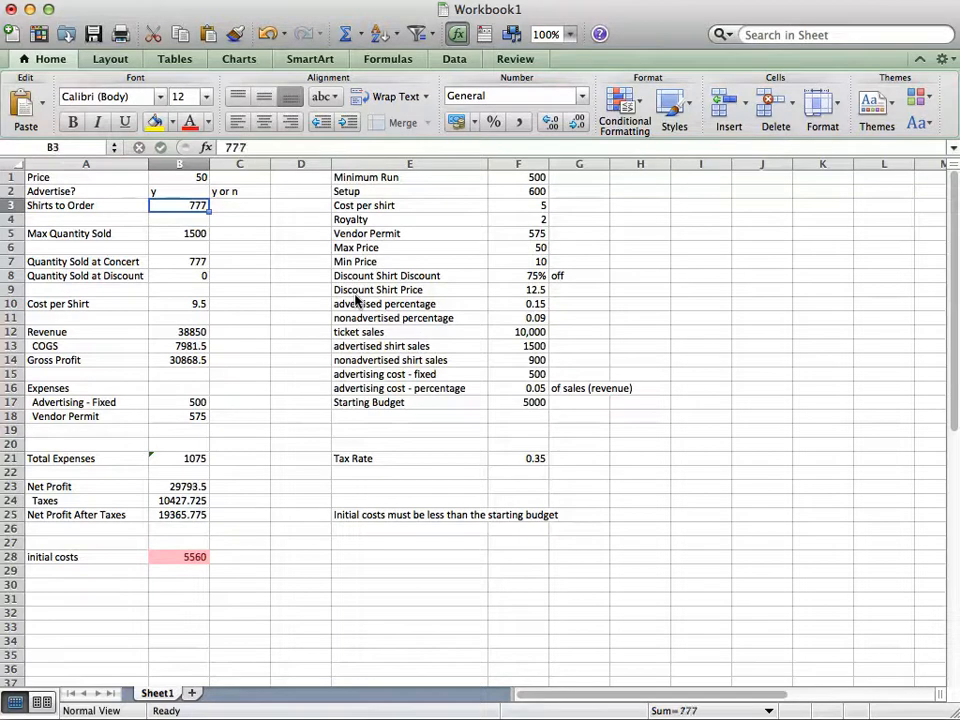
type("665")
key("Return")
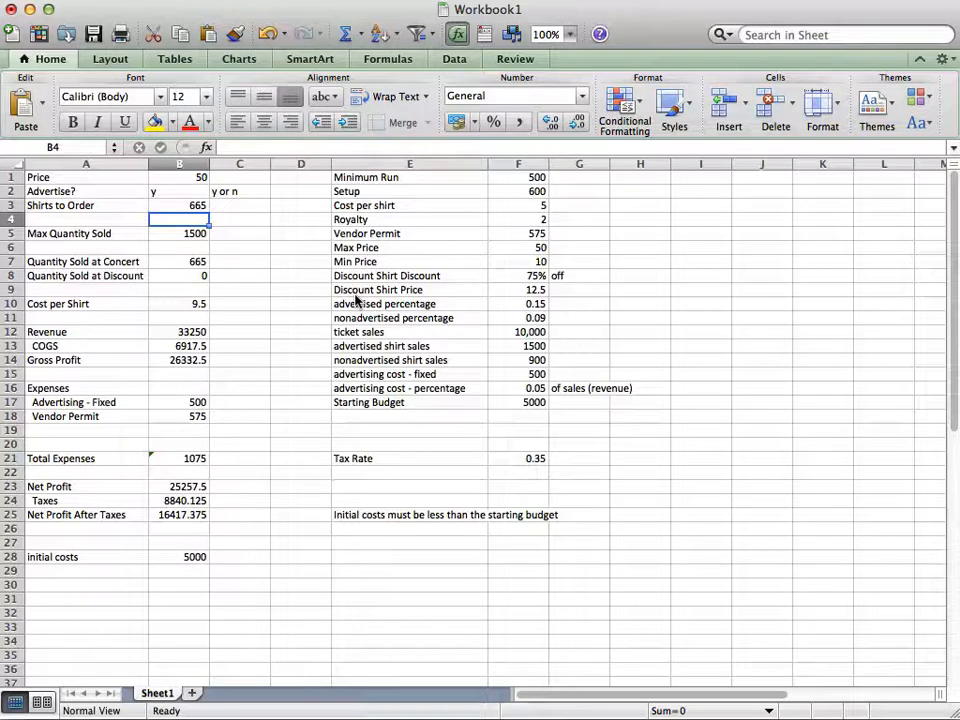
Switch the advertise choice in B2 to n and back to y to compare net profit after taxes
key("Up")
key("Up")
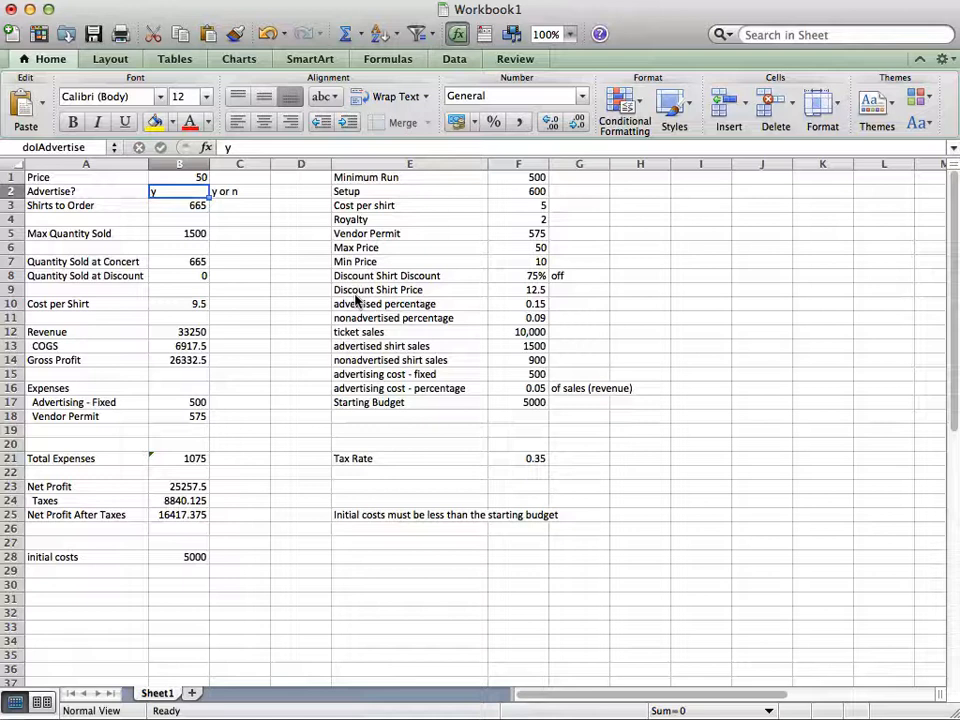
type("n")
key("Return")
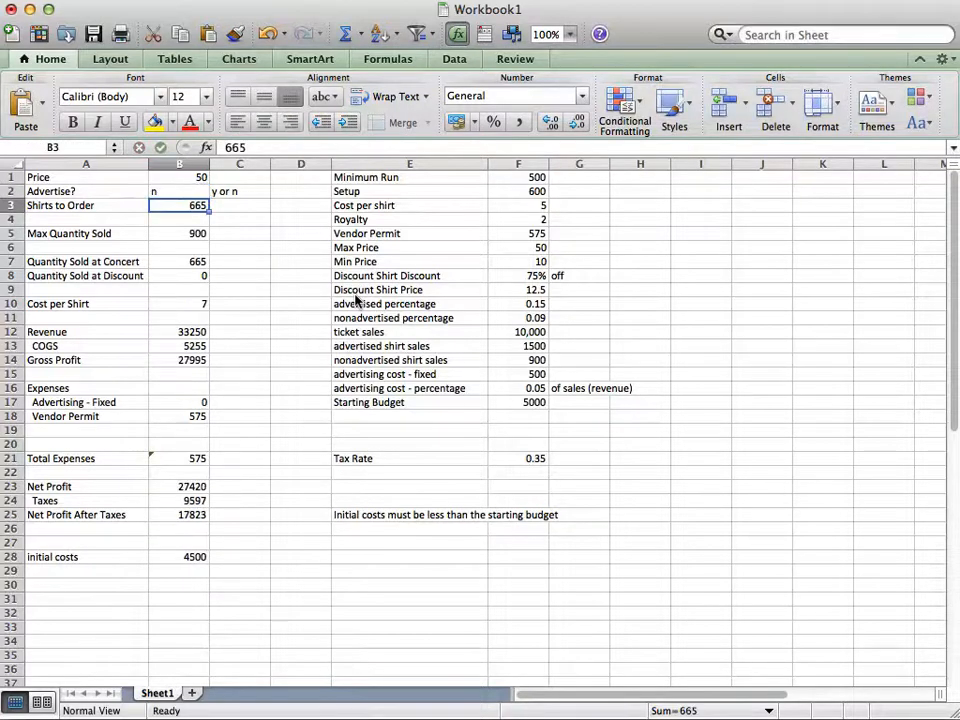
key("Up")
type("y")
key("Return")
key("Up")
key("Up")
key("Down")
key("Down")
key("Down")
key("Down")
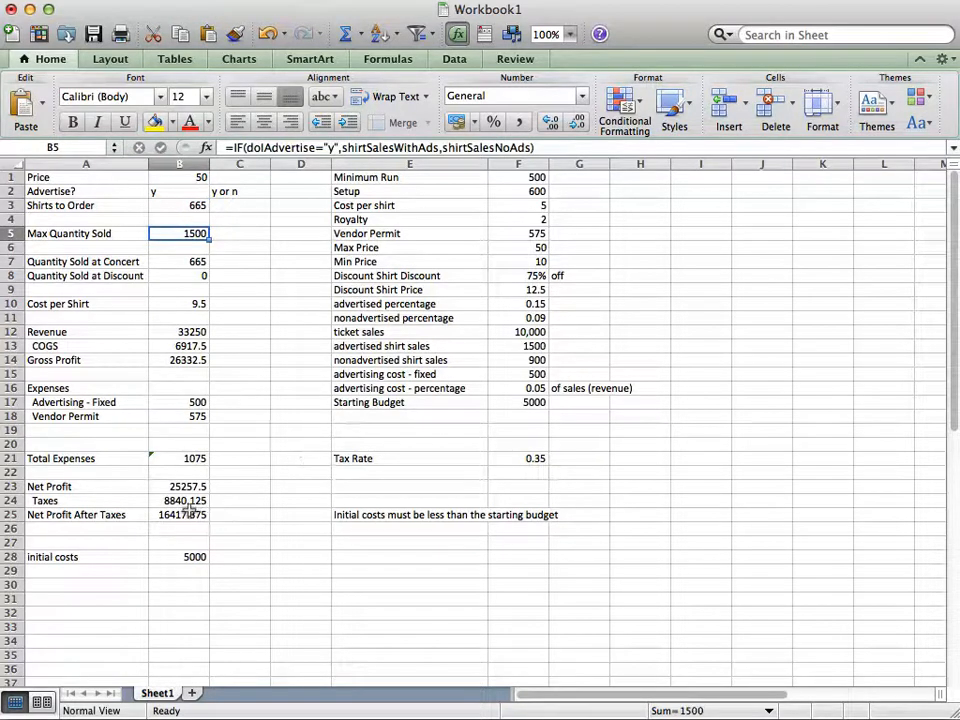
Set the advertise choice in B2 to n
left_click(190, 207)
left_click(183, 189)
type("n")
key("Return")
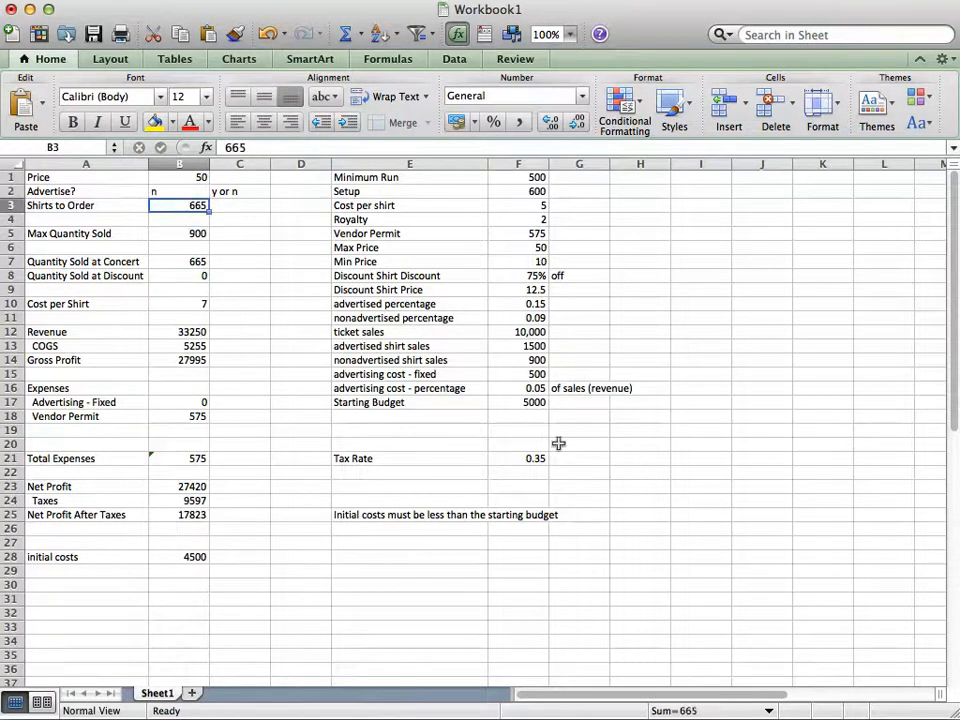
Try 880, 800, 780 and 770 as the shirts to order in B3 to bring initial costs down toward the budget
type("880")
key("Return")
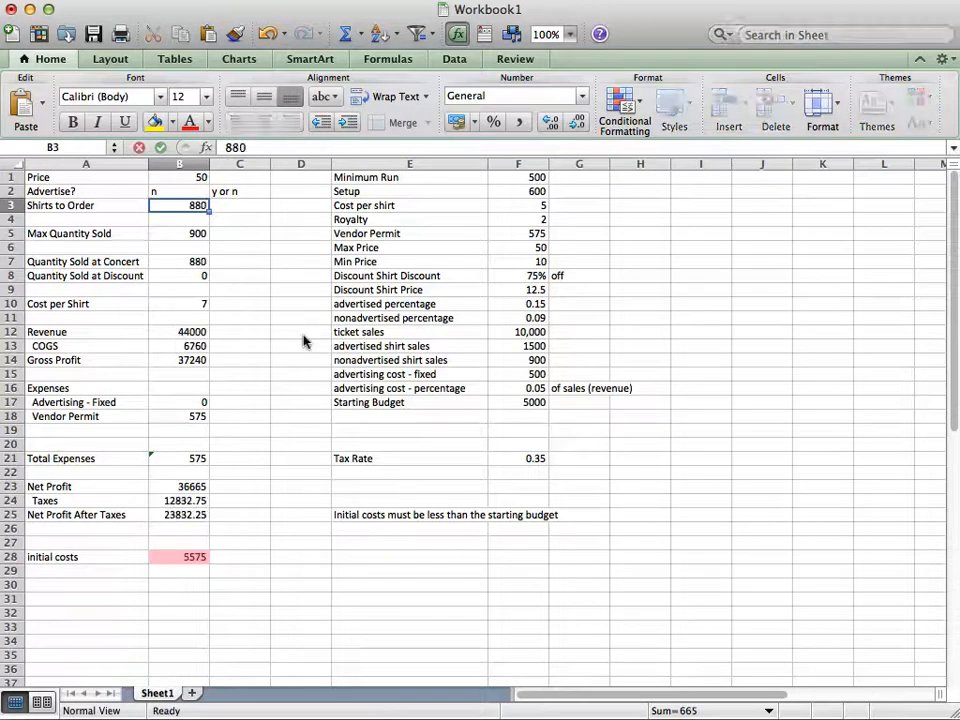
key("Up")
type("800")
key("Return")
key("Up")
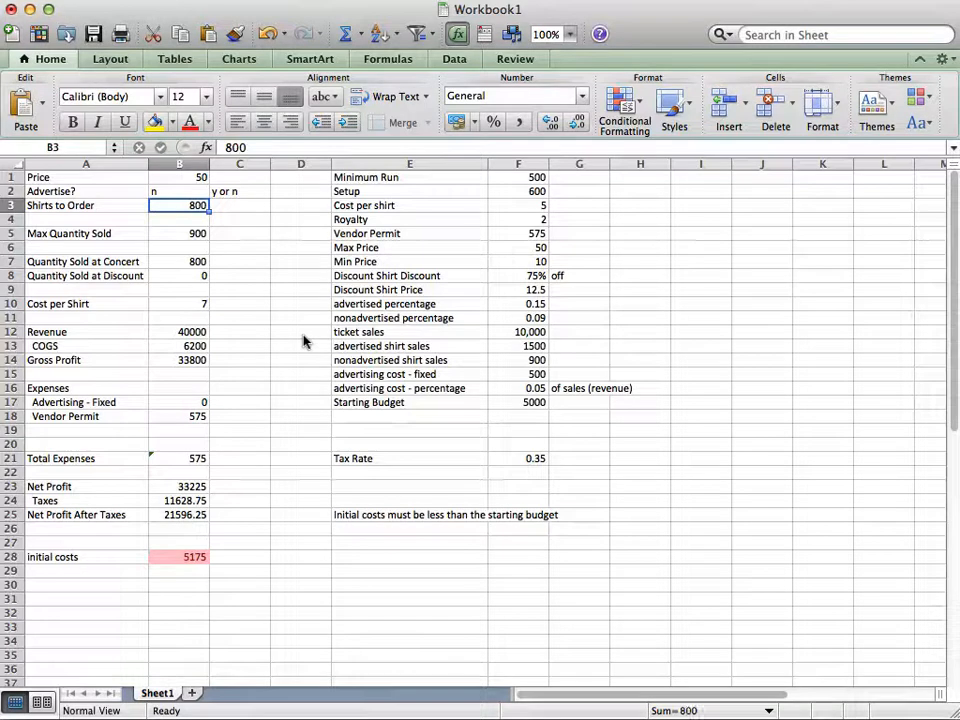
type("780")
key("Return")
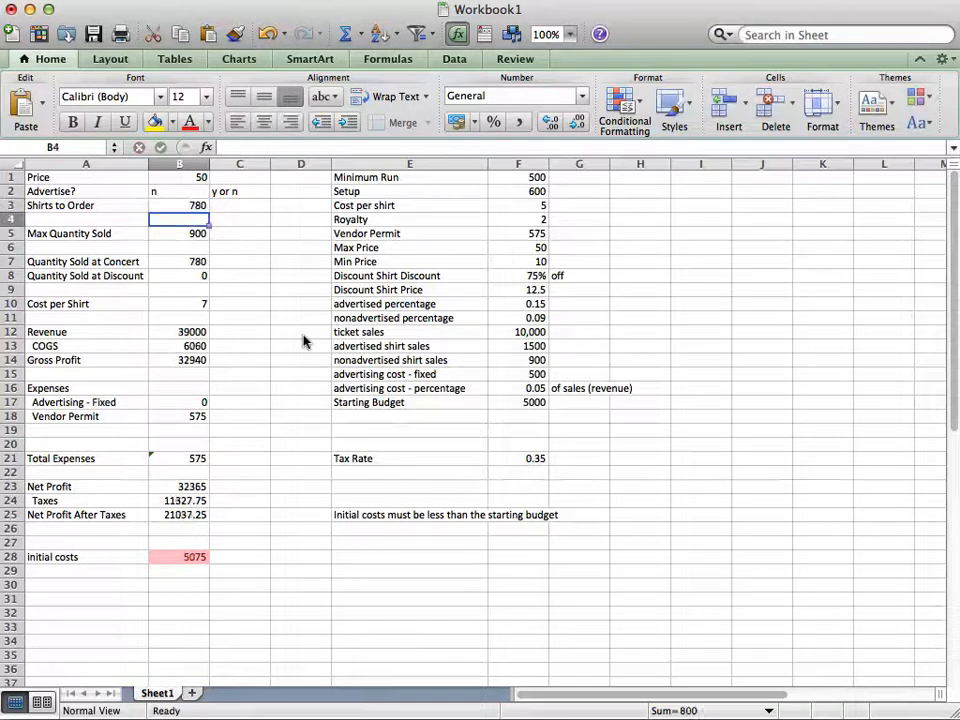
key("Up")
type("770")
key("Return")
key("Up")
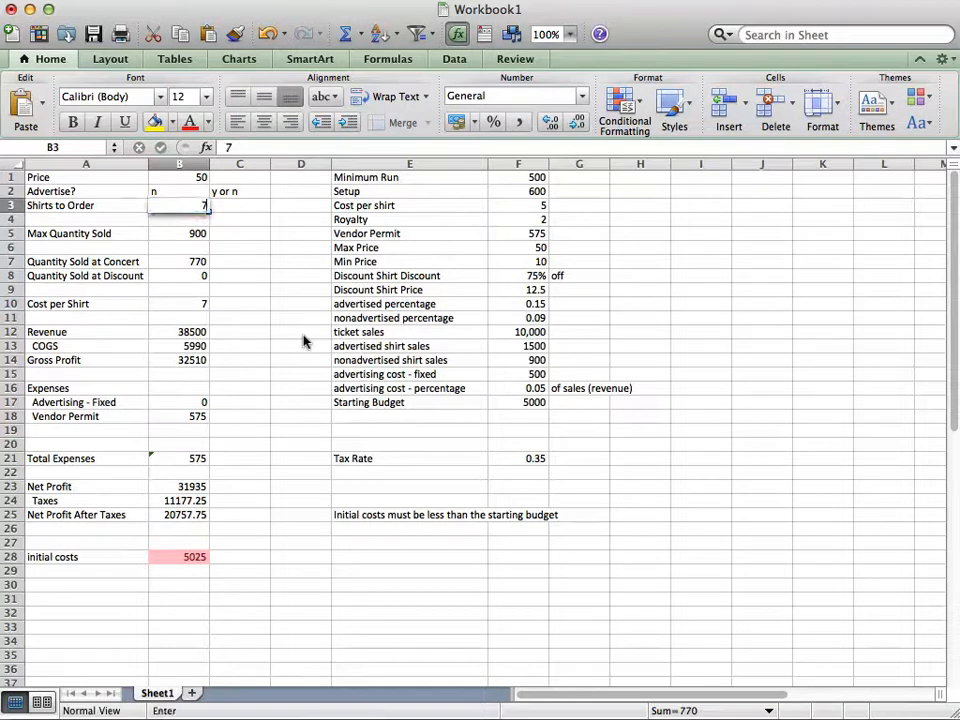
Refine the shirts to order in B3 to 760 and finally 765 so initial costs fit the starting budget
type("750")
key("Return")
key("Up")
type("760")
key("Return")
key("Up")
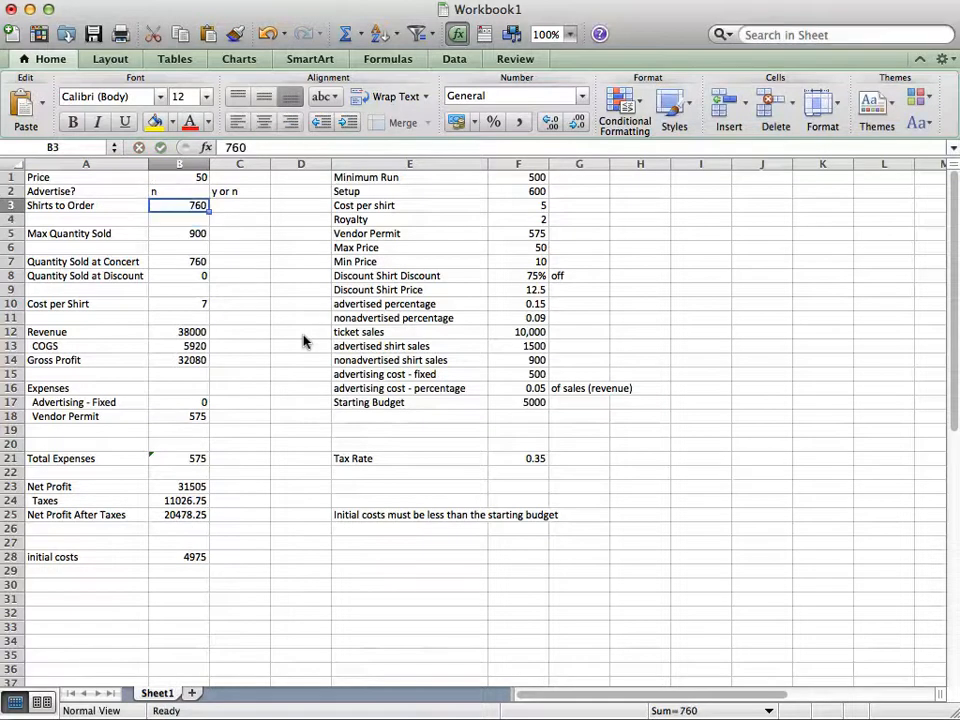
type("765")
key("Return")
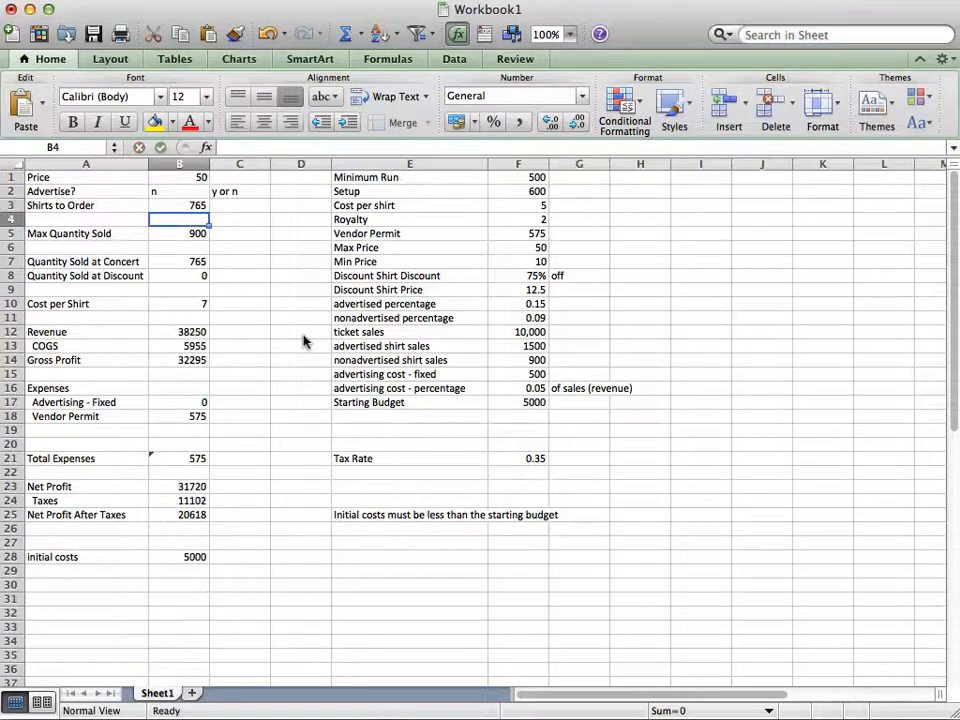
Review the net profit, taxes and net profit after taxes in B23 to B25 for the non-advertised order
key("Down")
key("Down")
key("Down")
key("Down")
key("Down")
key("Down")
key("Down")
key("Down")
key("Down")
key("Down")
key("Down")
key("Down")
key("Down")
key("Down")
key("Down")
key("Down")
key("Down")
key("Down")
key("Down")
key("Down")
key("Down")
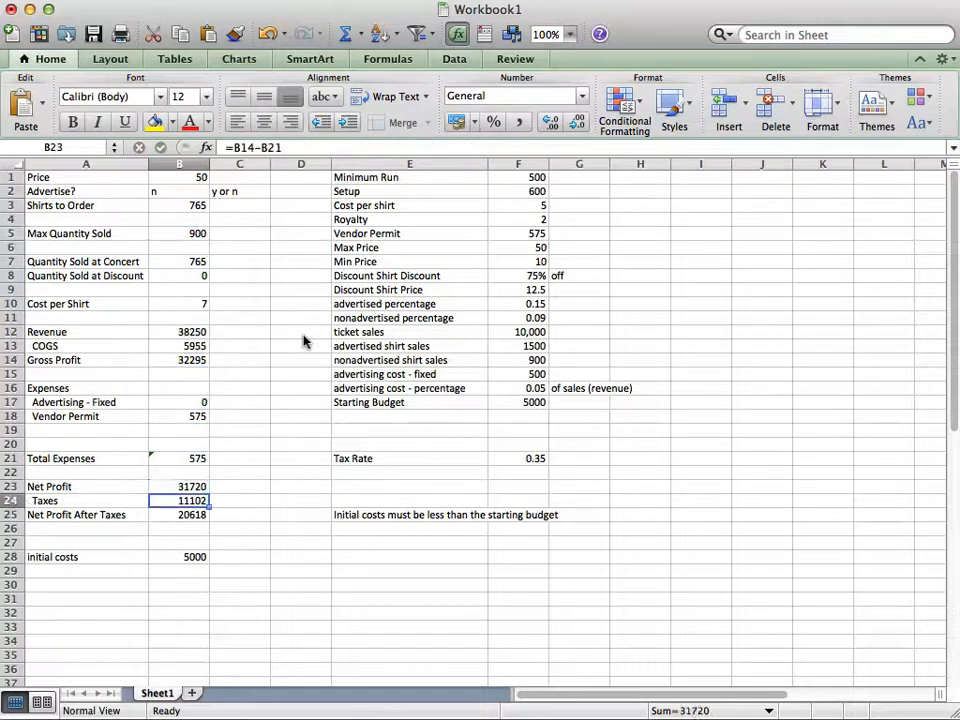
key("Down")
key("Up")
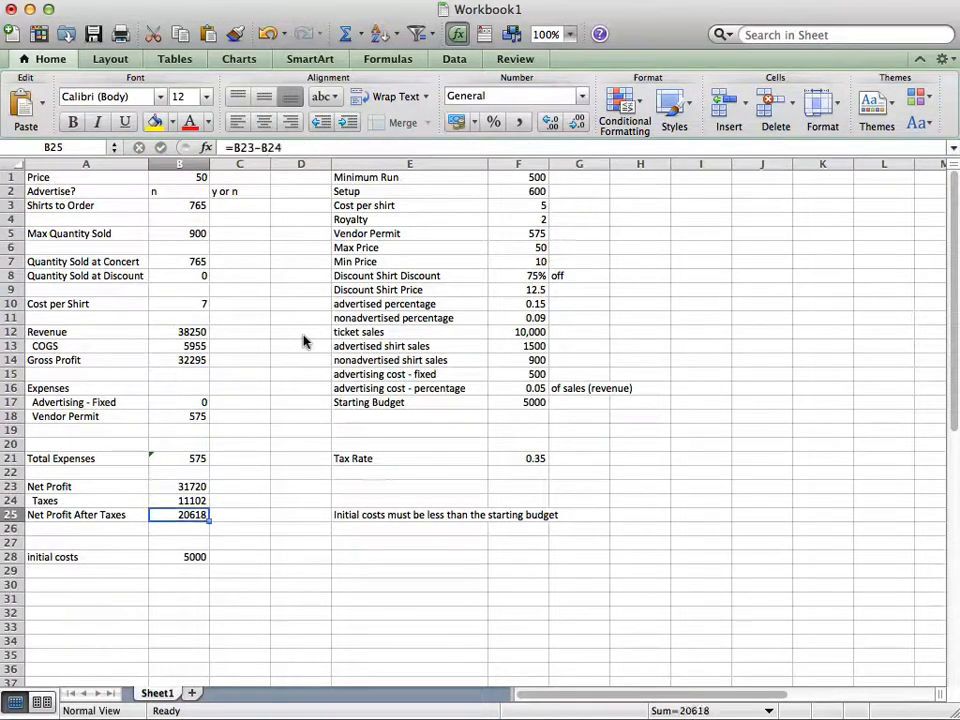